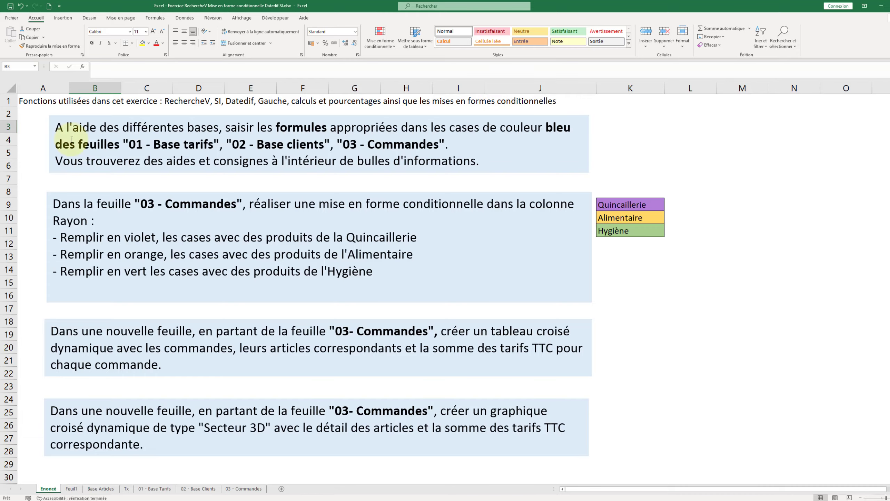
Show the Enoncé instructions sheet and begin a Prix TTC entry '=+(5,50%*M2)' based on M2.
{"action": "left_click", "coordinate": [149, 489]}
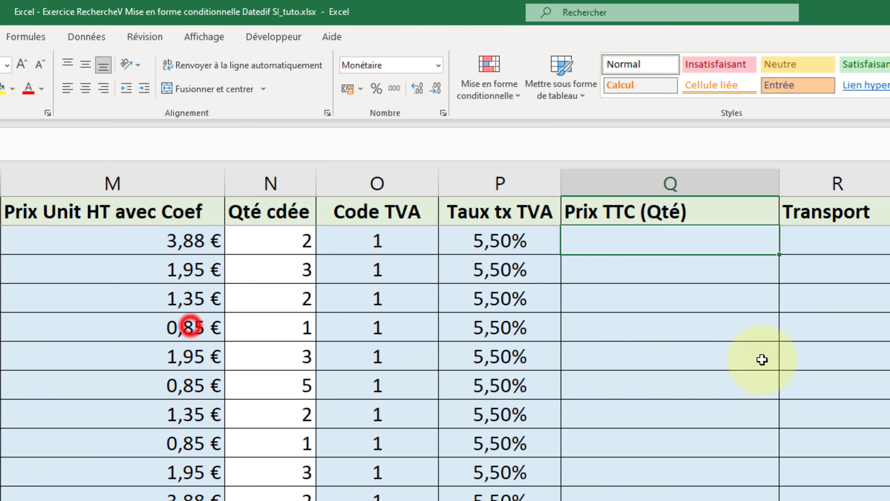
{"action": "type", "text": "="}
{"action": "left_click", "coordinate": [150, 240]}
{"action": "type", "text": "+(5,50%*M2)"}
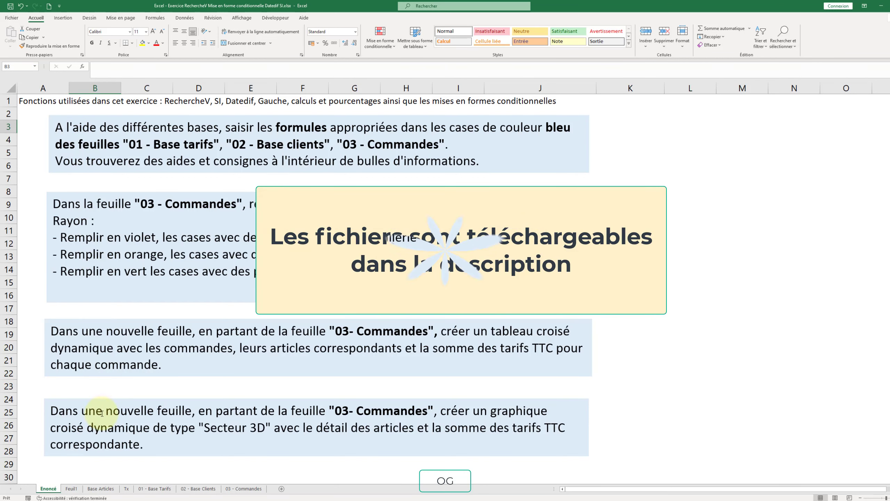
Browse the Base Articles, Tx, 01 - Base Tarifs, 02 - Base Clients and 03 - Commandes sheets, ending on Base Articles.
{"action": "left_click", "coordinate": [100, 489]}
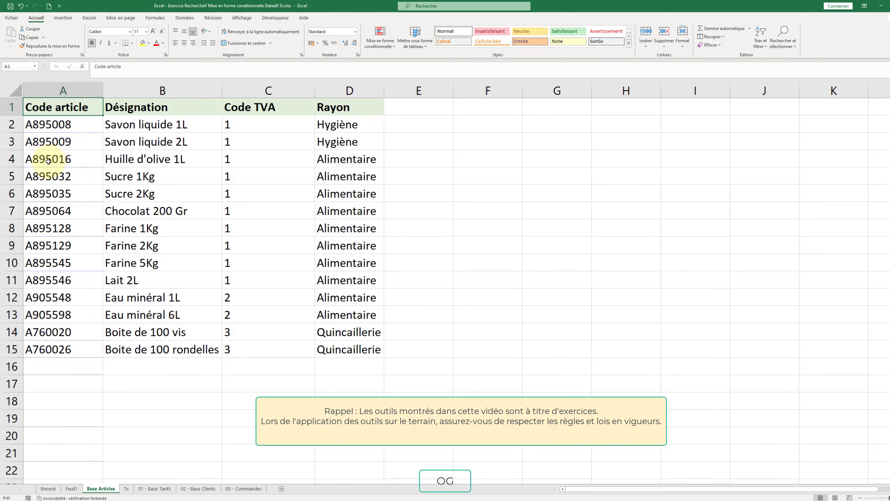
{"action": "left_click", "coordinate": [126, 489]}
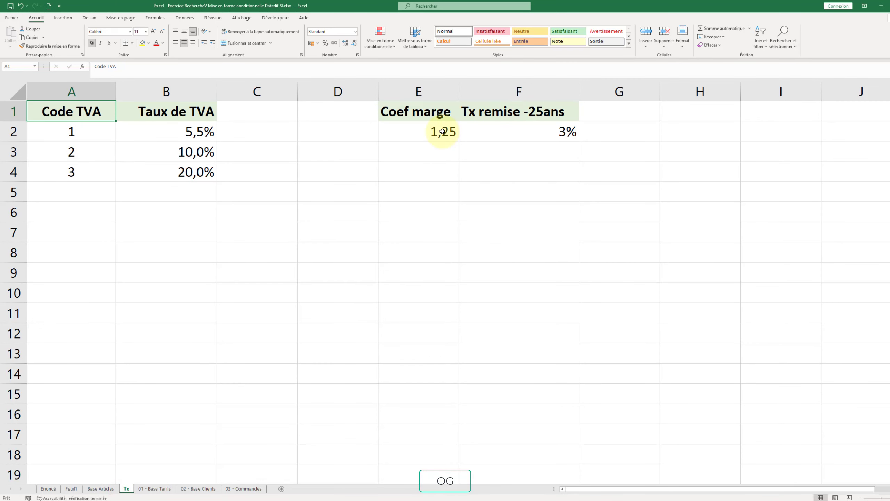
{"action": "left_click", "coordinate": [155, 488]}
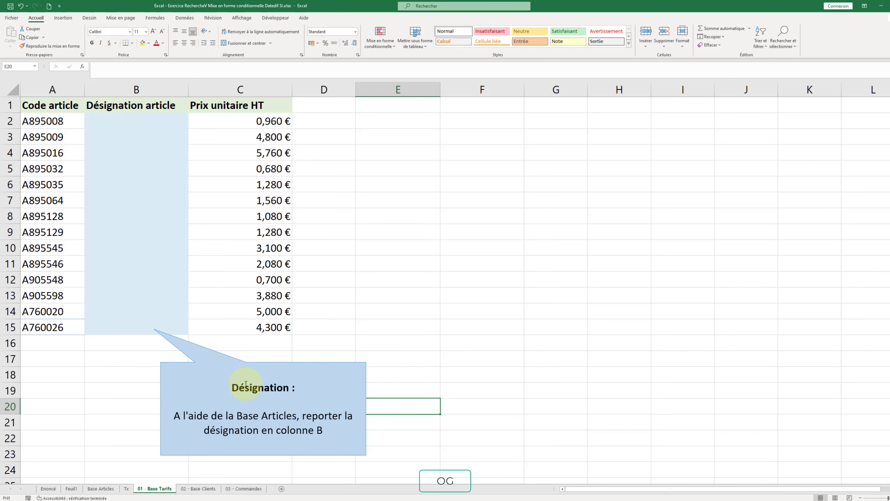
{"action": "left_click", "coordinate": [198, 490]}
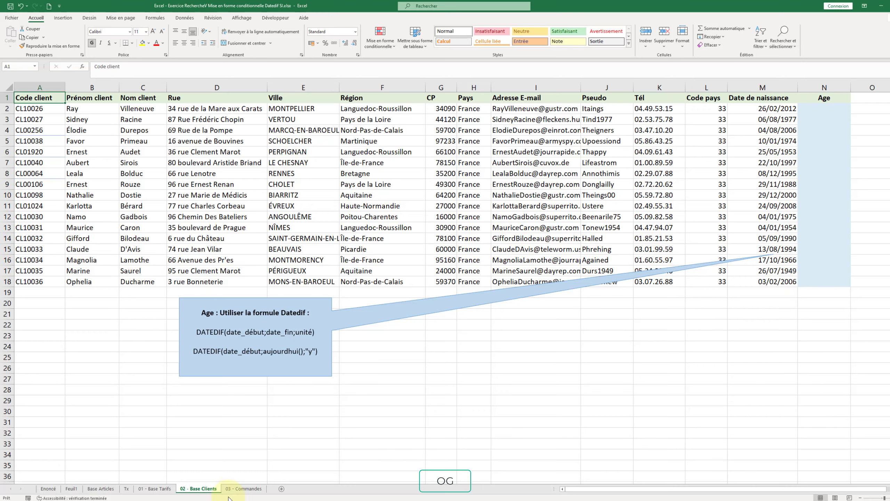
{"action": "left_click", "coordinate": [242, 489]}
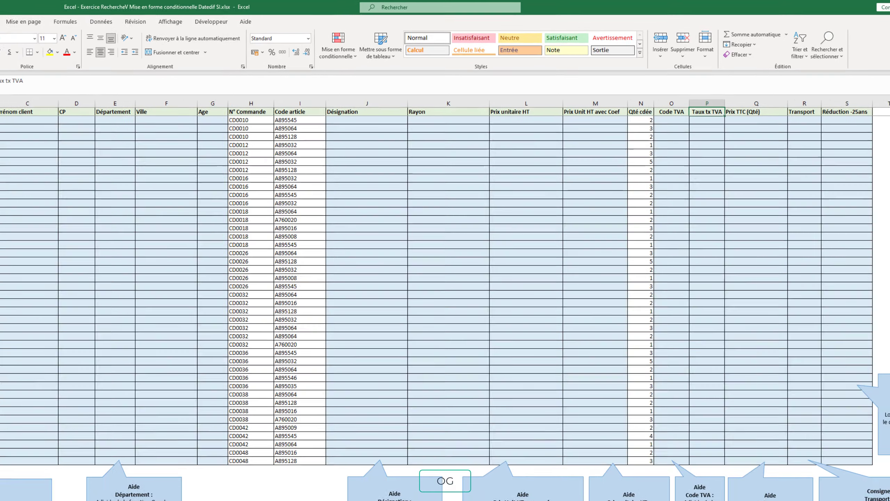
{"action": "left_click", "coordinate": [102, 494]}
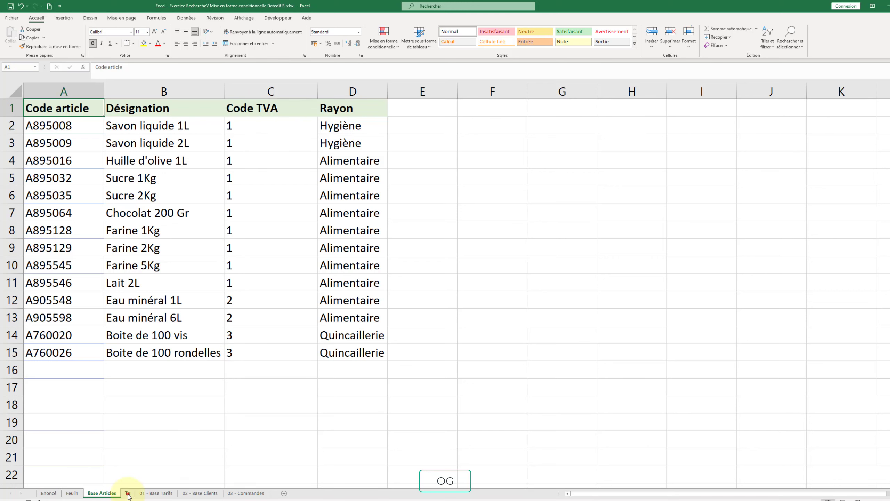
Compare the Tx and Base Articles sheets and select the Rayon values D1:D15, returning to 01 - Base Tarifs.
{"action": "left_click", "coordinate": [127, 493]}
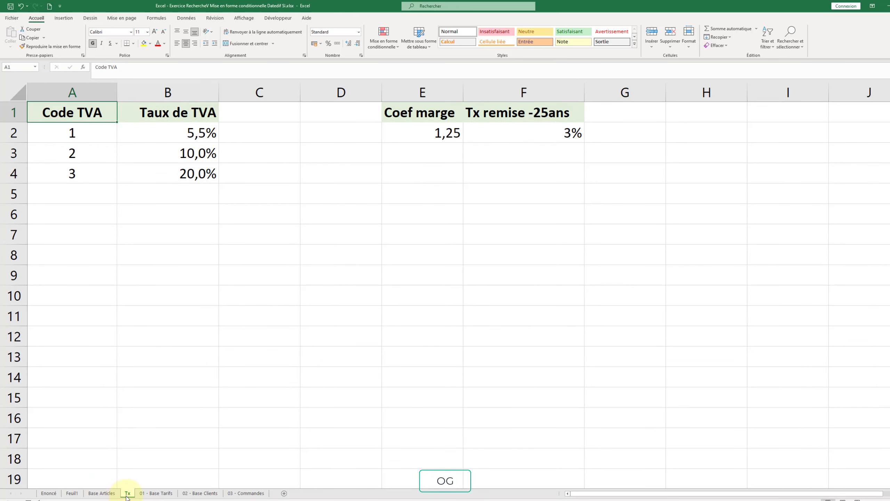
{"action": "left_click", "coordinate": [105, 493]}
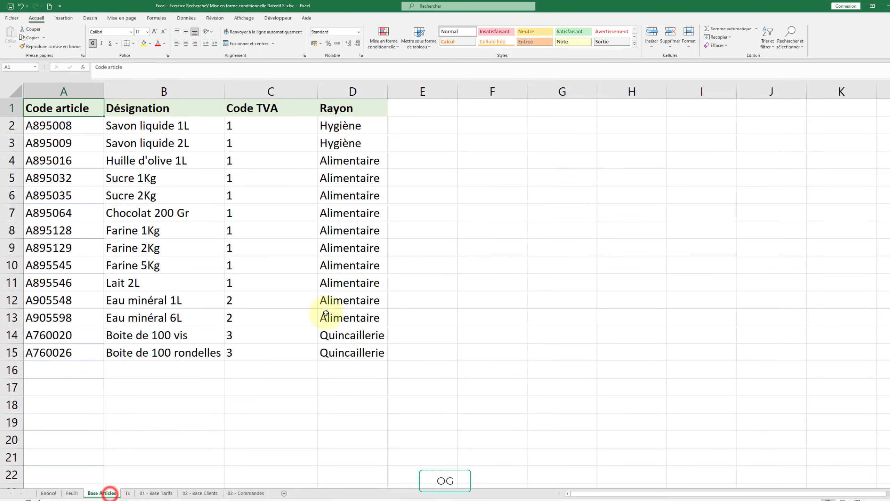
{"action": "left_click_drag", "start_coordinate": [358, 108], "coordinate": [354, 357]}
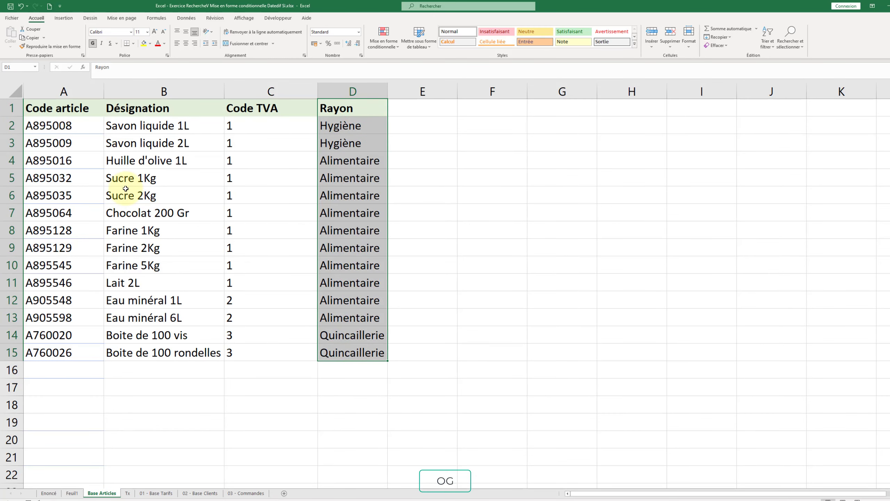
{"action": "left_click", "coordinate": [128, 493]}
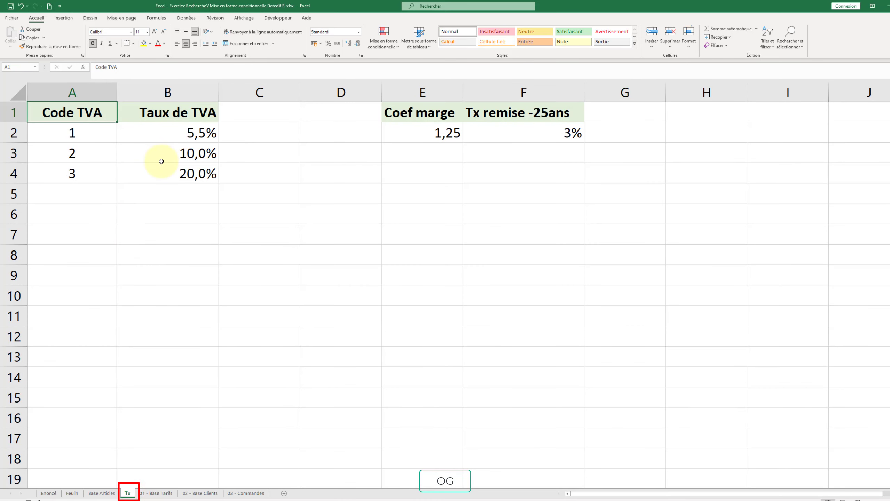
{"action": "left_click", "coordinate": [147, 493]}
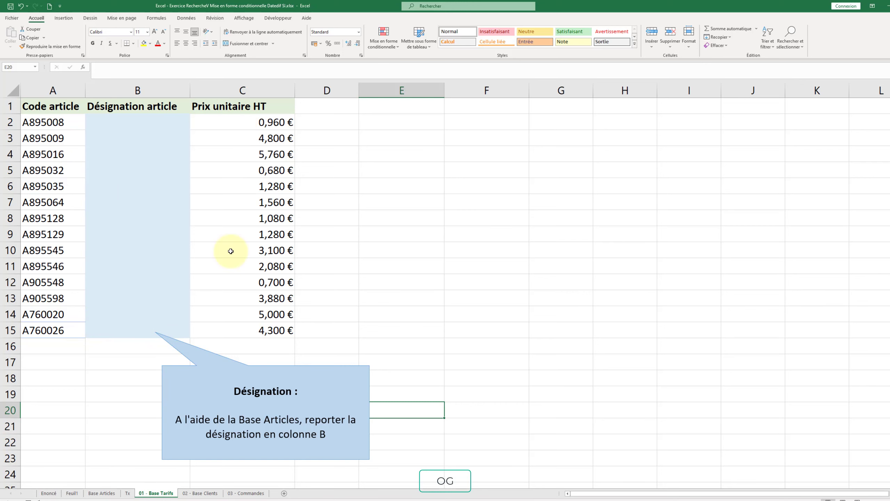
{"action": "left_click", "coordinate": [111, 495]}
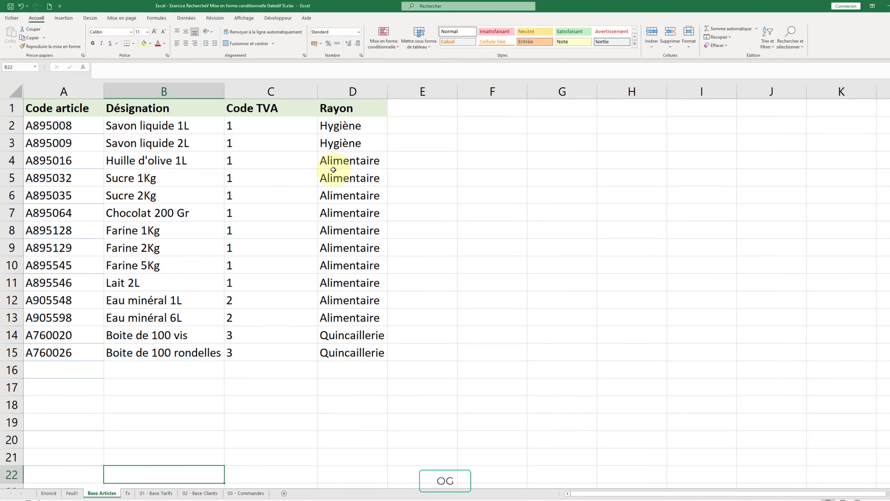
{"action": "left_click", "coordinate": [148, 493]}
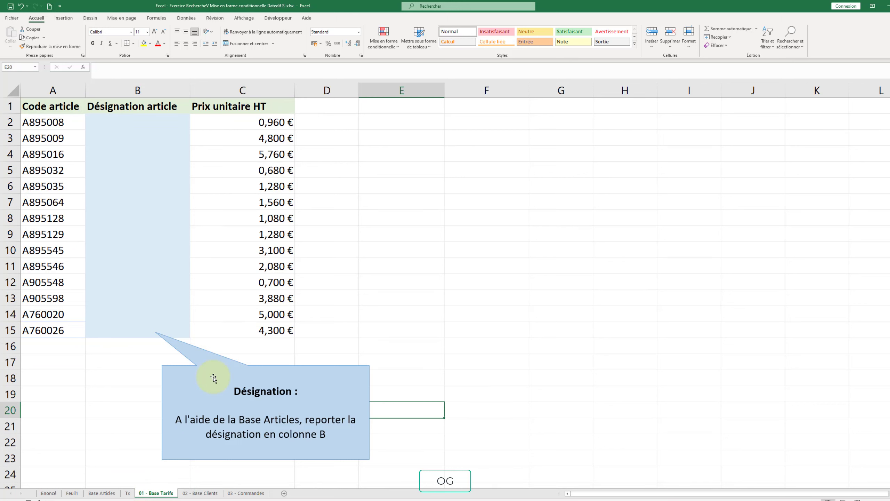
Select B2 and compare the column A article codes on 01 - Base Tarifs and Base Articles.
{"action": "left_click", "coordinate": [99, 124]}
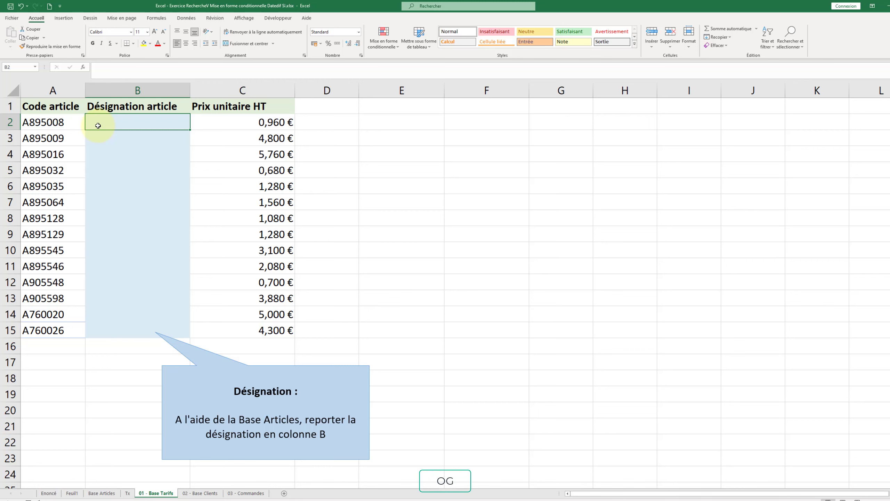
{"action": "left_click", "coordinate": [122, 124]}
{"action": "left_click", "coordinate": [103, 494]}
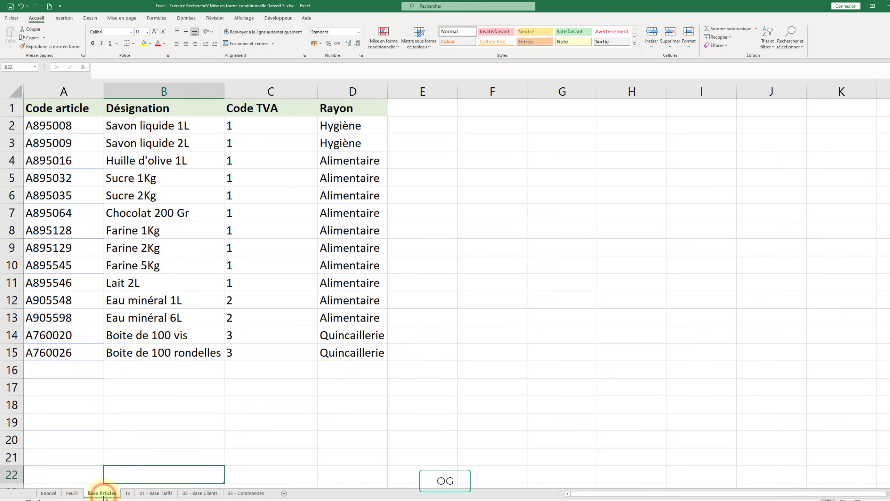
{"action": "left_click", "coordinate": [148, 494]}
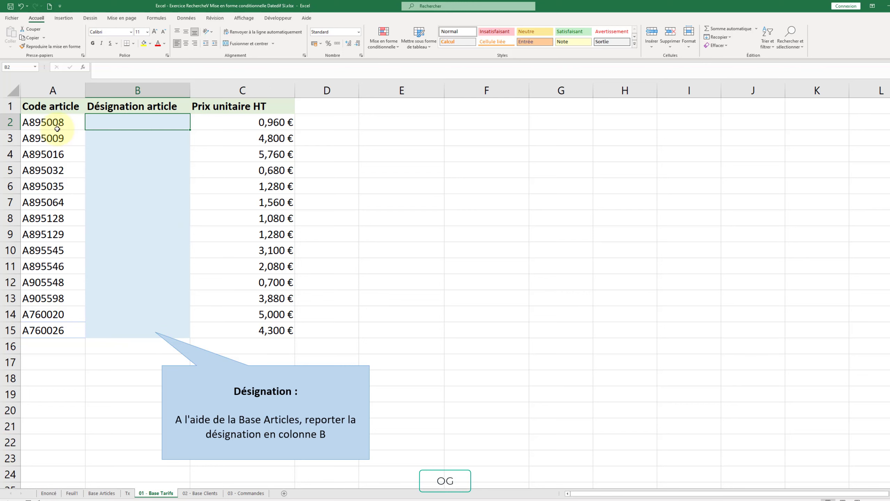
{"action": "left_click_drag", "start_coordinate": [56, 122], "coordinate": [67, 329]}
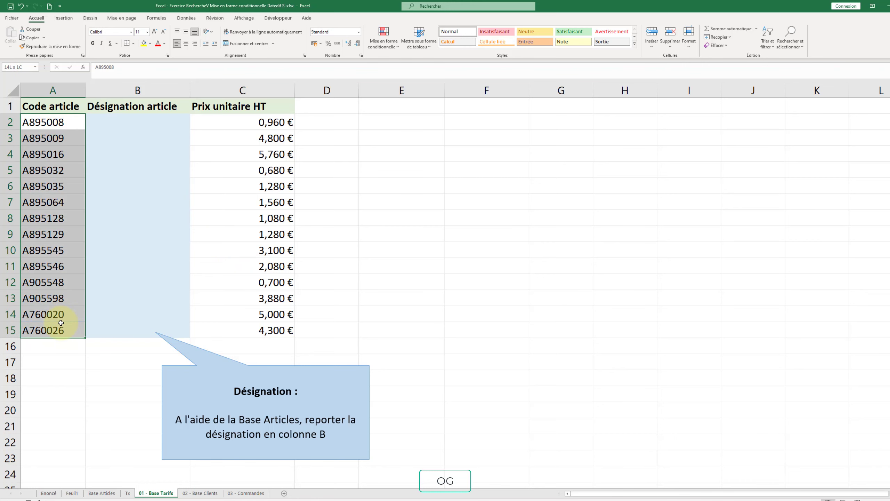
{"action": "left_click", "coordinate": [102, 493]}
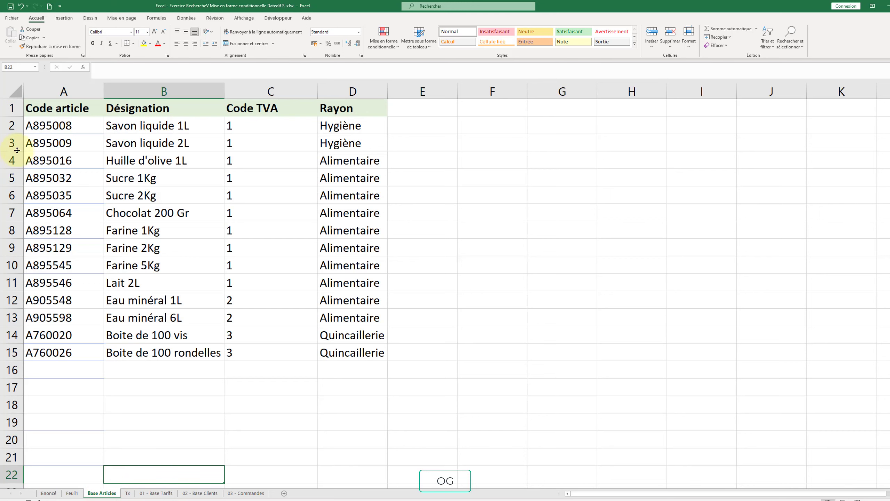
{"action": "left_click_drag", "start_coordinate": [53, 125], "coordinate": [69, 352]}
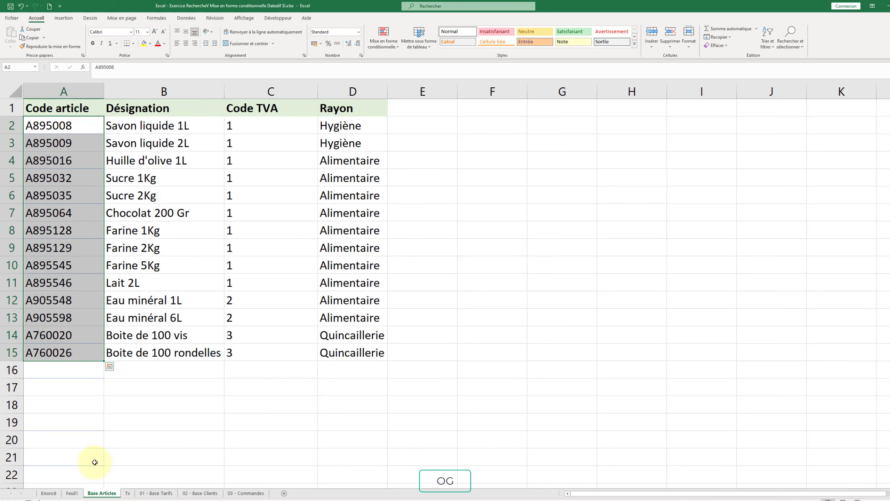
{"action": "left_click", "coordinate": [147, 494]}
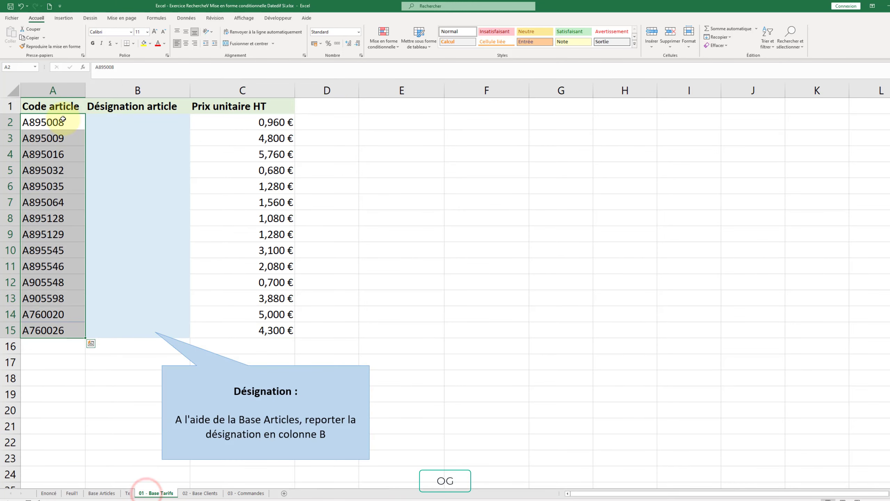
{"action": "left_click_drag", "start_coordinate": [62, 122], "coordinate": [64, 332]}
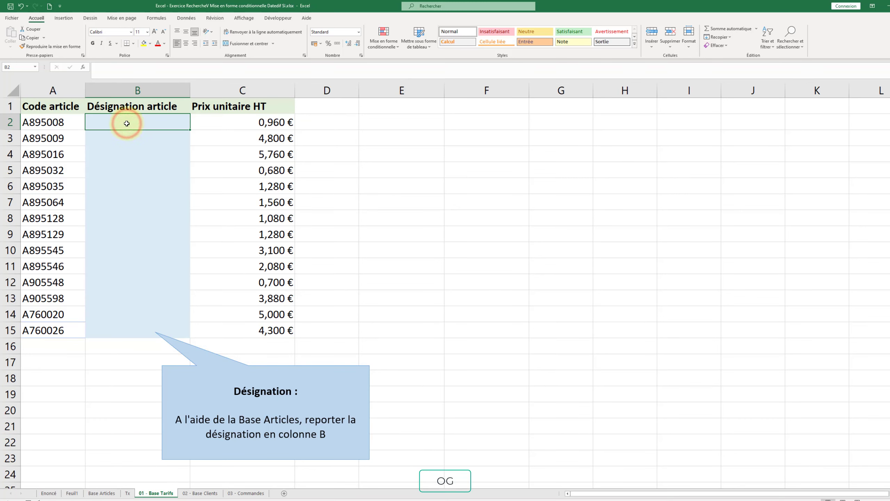
In B2 start =RECHERCHEV(A2;'Base Articles'!A:D, using whole columns A:D as the lookup table.
{"action": "type", "text": "=rec"}
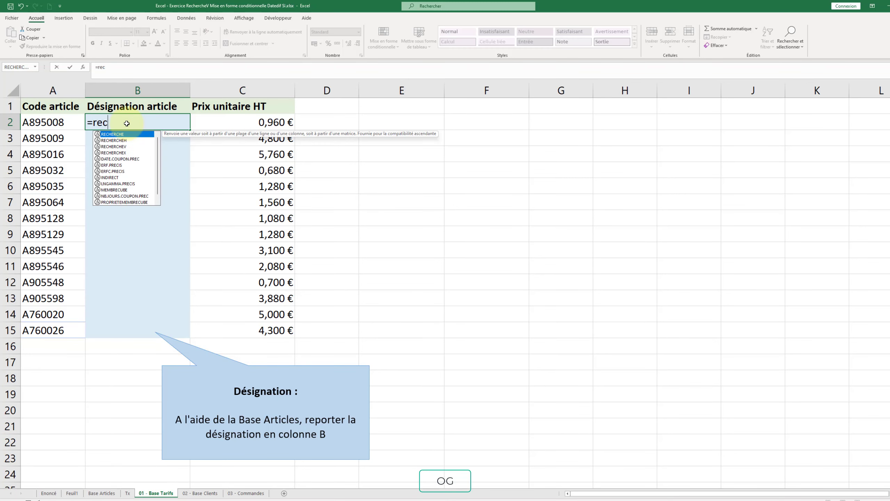
{"action": "type", "text": "h"}
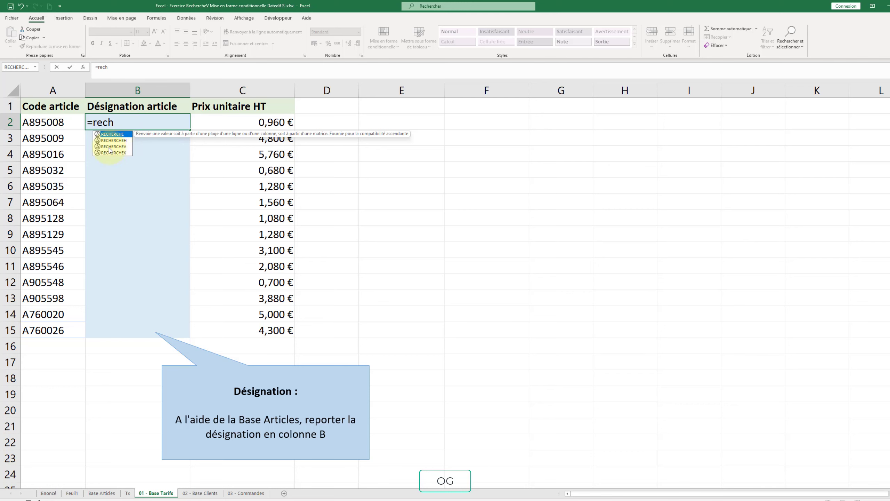
{"action": "double_click", "coordinate": [120, 148]}
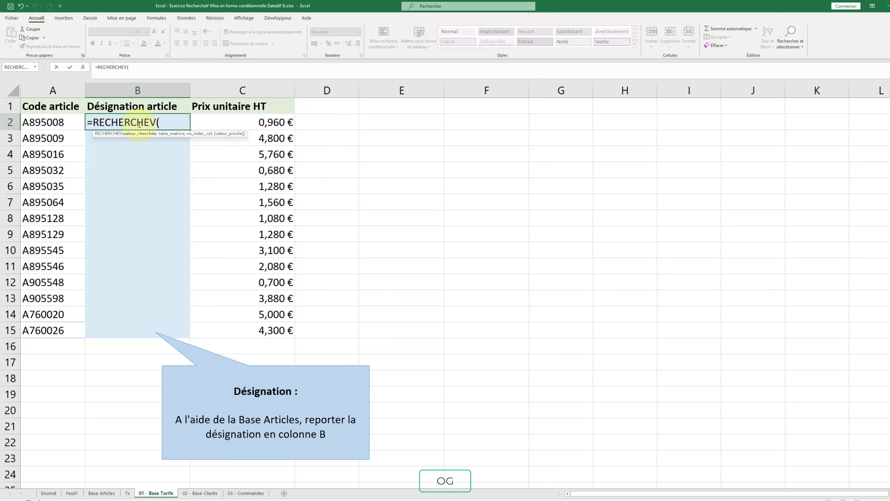
{"action": "left_click", "coordinate": [43, 124]}
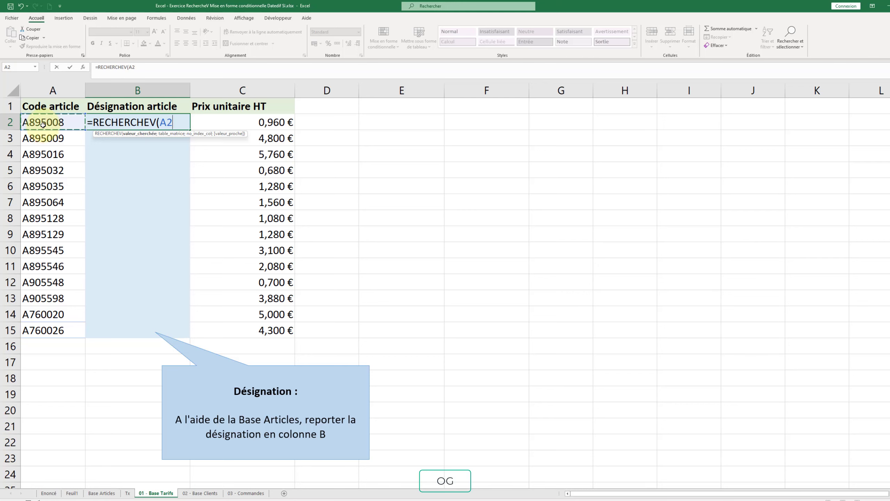
{"action": "type", "text": ";"}
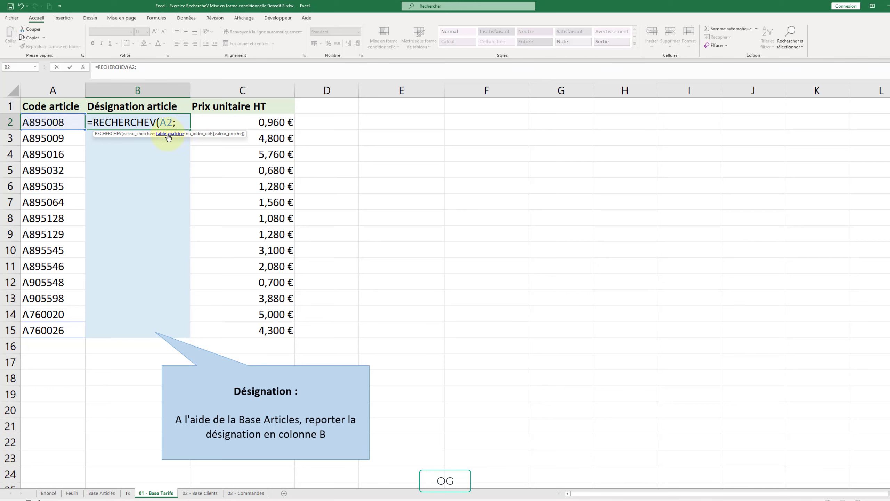
{"action": "left_click", "coordinate": [101, 493]}
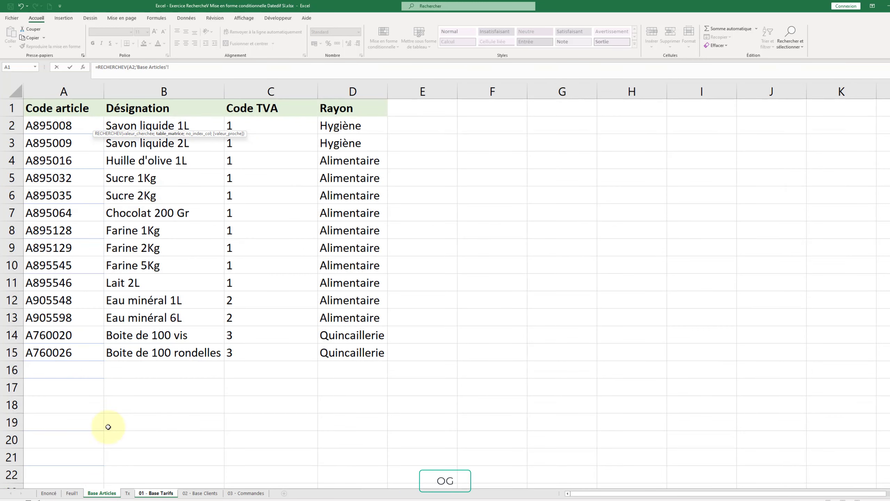
{"action": "left_click_drag", "start_coordinate": [63, 91], "coordinate": [339, 96]}
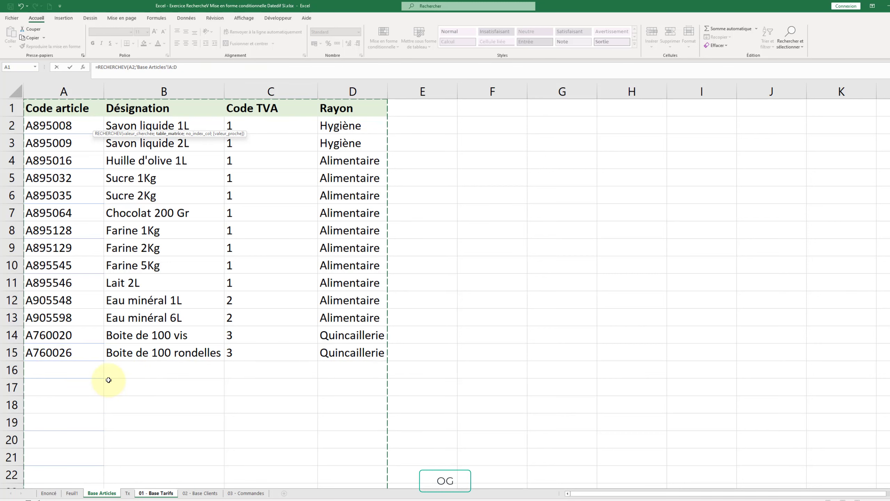
{"action": "mouse_move", "coordinate": [35, 109]}
{"action": "left_mouse_down"}
{"action": "mouse_move", "coordinate": [234, 217]}
{"action": "mouse_move", "coordinate": [347, 356]}
{"action": "left_mouse_up"}
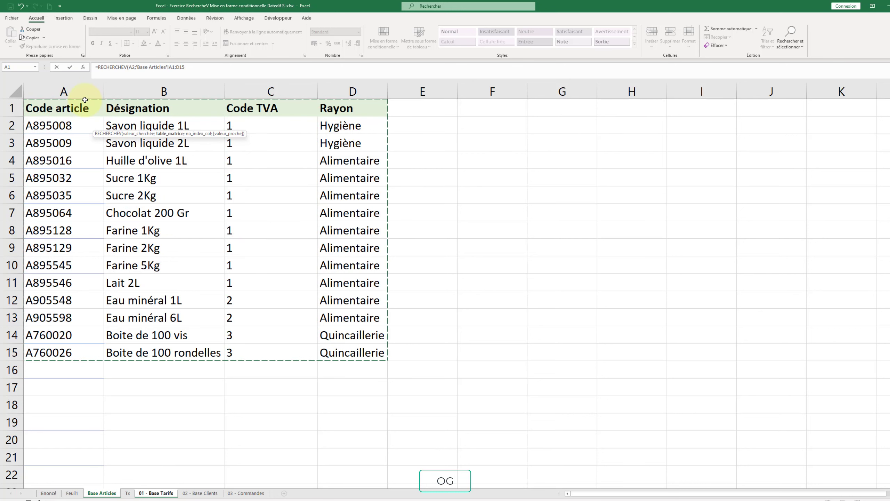
{"action": "left_click_drag", "start_coordinate": [66, 91], "coordinate": [353, 92]}
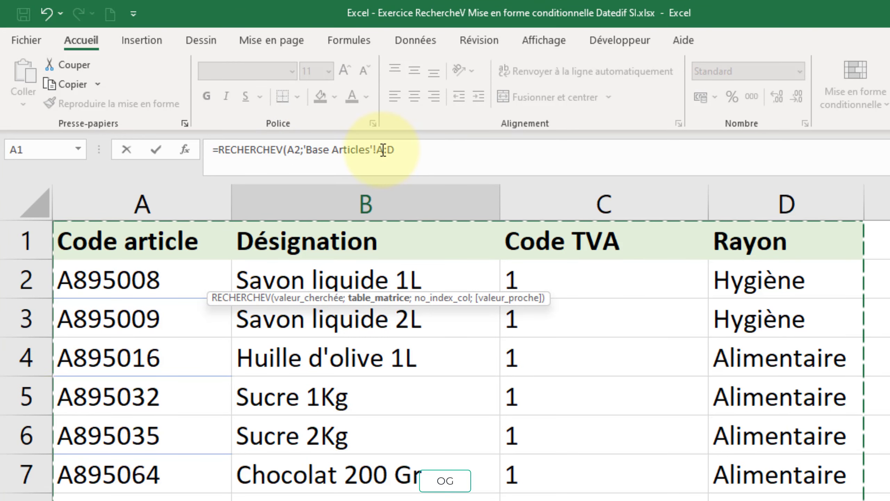
Complete the formula as =RECHERCHEV(A2;'Base Articles'!A:D;2;faux) so B2 shows Savon liquide 1L.
{"action": "left_click", "coordinate": [399, 150]}
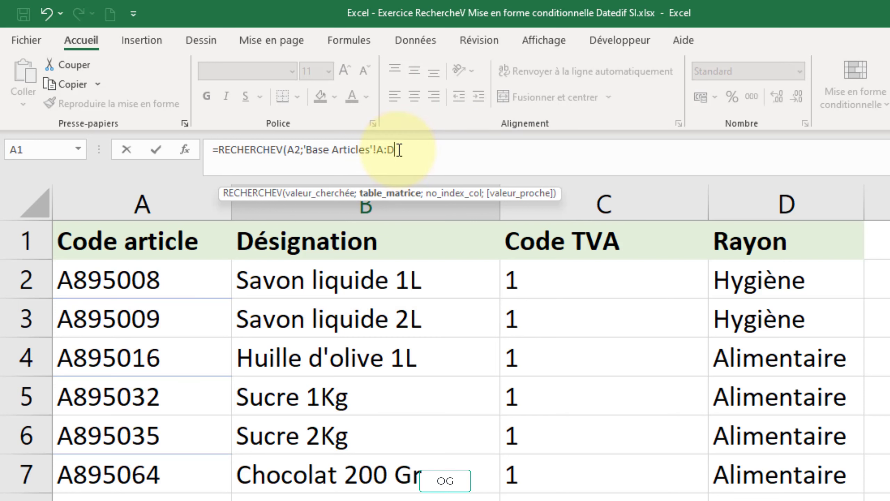
{"action": "type", "text": ";"}
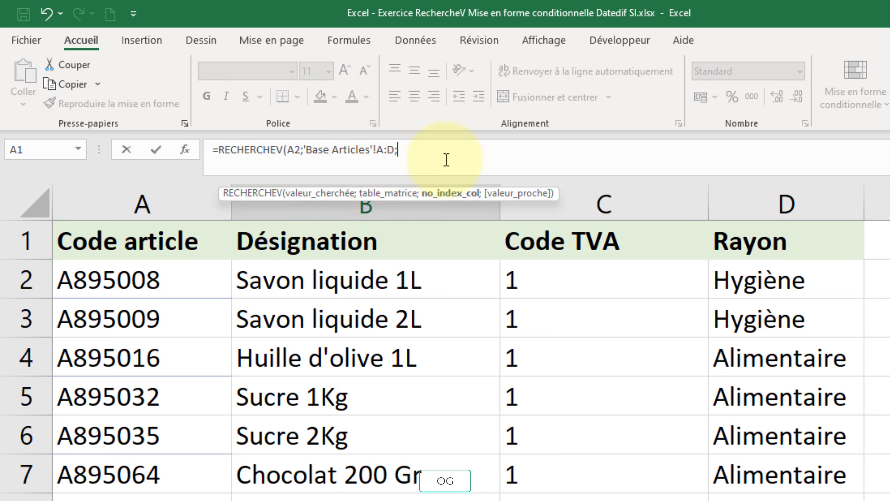
{"action": "type", "text": "2"}
{"action": "type", "text": ";"}
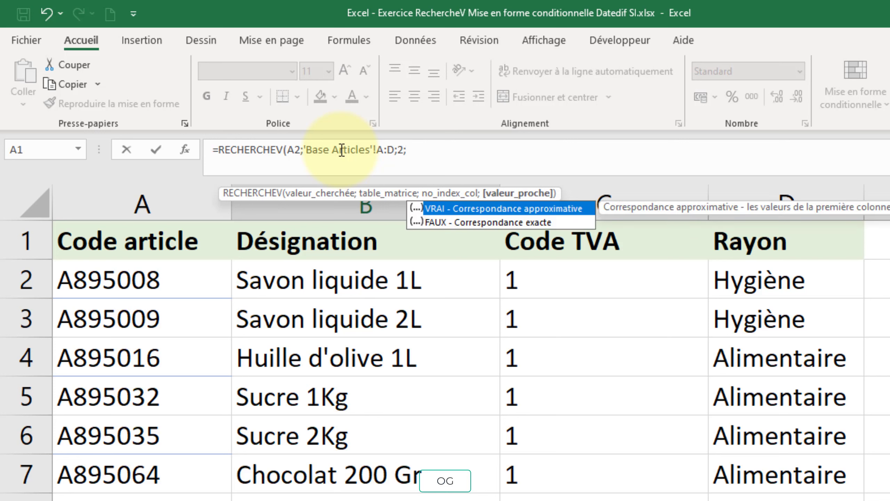
{"action": "type", "text": "faux"}
{"action": "type", "text": ")"}
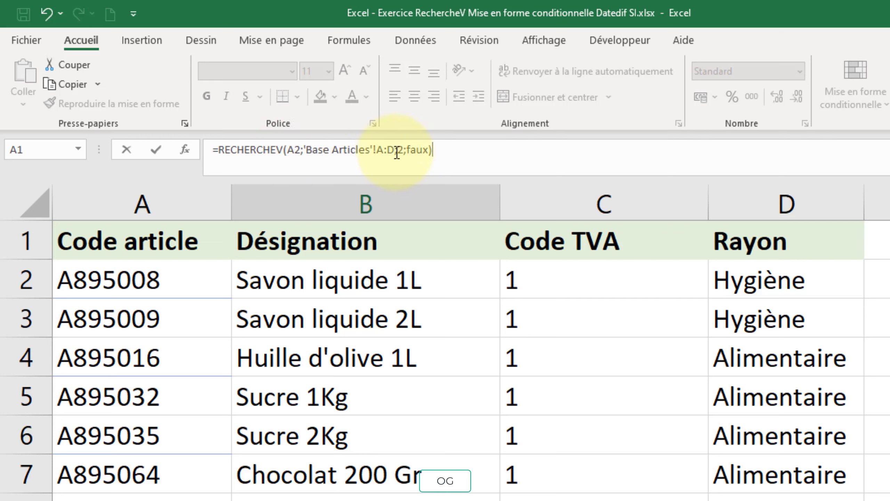
{"action": "key", "text": "Return"}
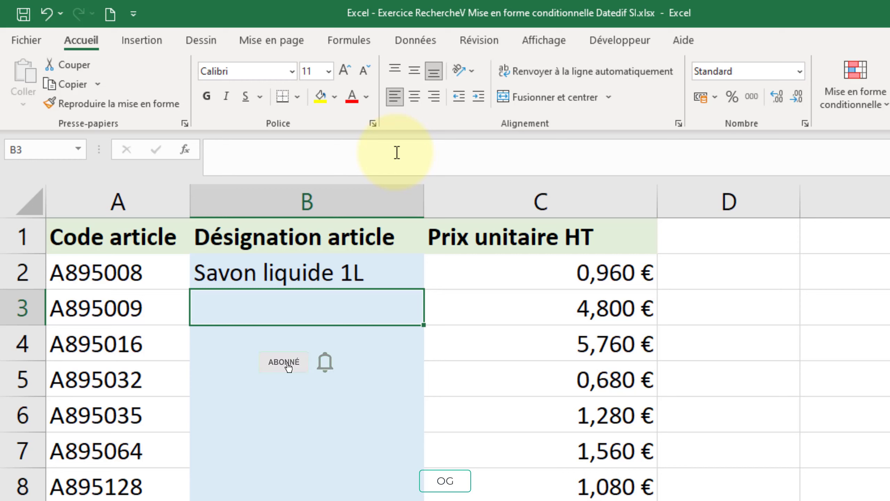
Clear B2 and retype =RECHERCHEV(A2;'Base Articles'!A:D;2;faux) from scratch.
{"action": "left_click", "coordinate": [391, 270]}
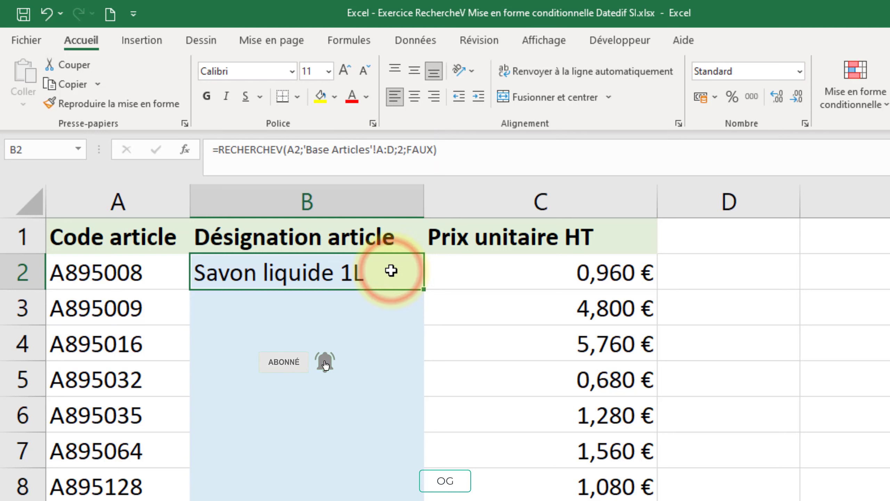
{"action": "key", "text": "Delete"}
{"action": "type", "text": "=re"}
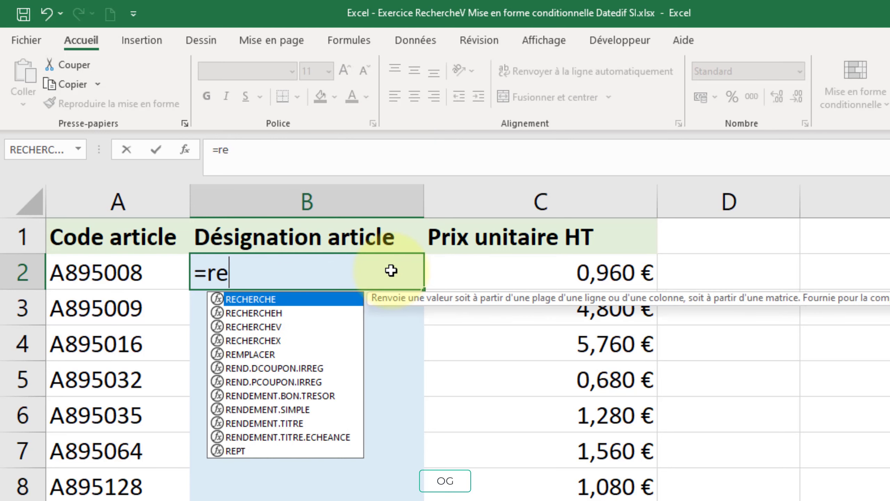
{"action": "type", "text": "ch"}
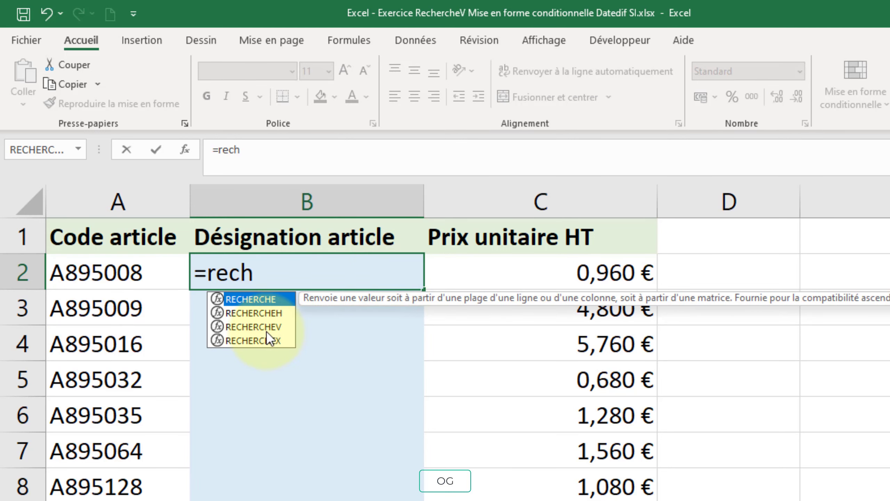
{"action": "double_click", "coordinate": [266, 328]}
{"action": "left_click", "coordinate": [94, 275]}
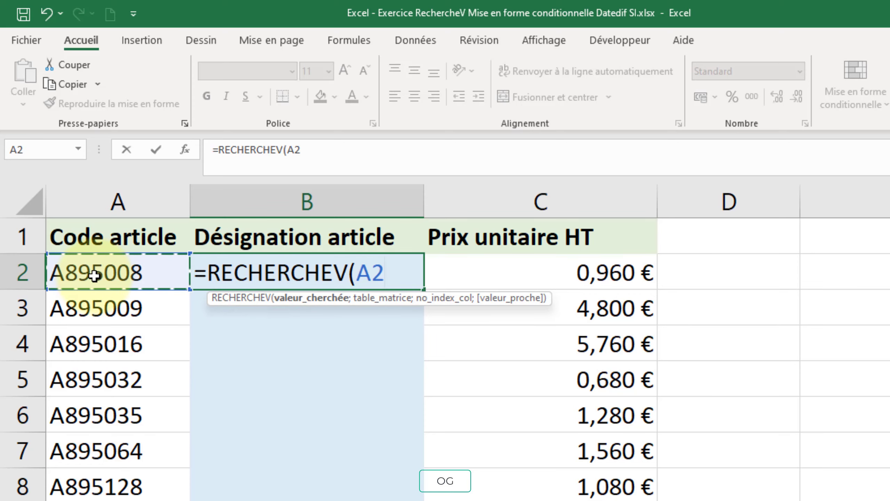
{"action": "type", "text": ";"}
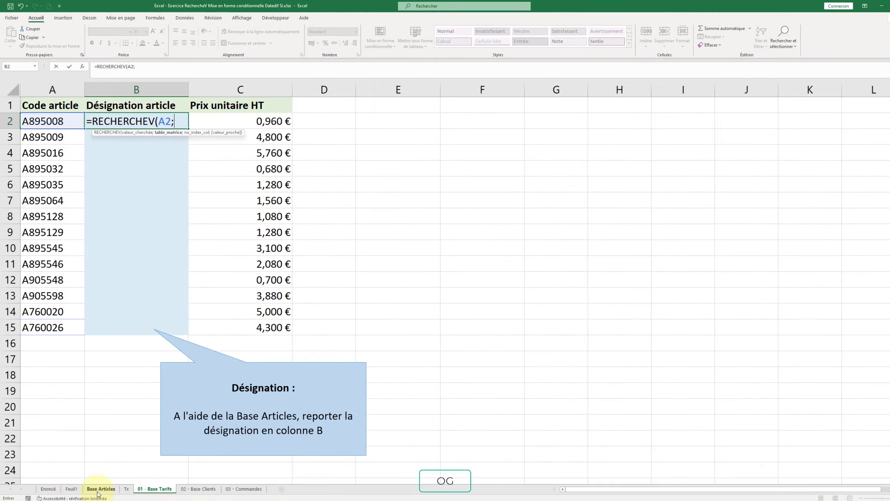
{"action": "left_click", "coordinate": [98, 491]}
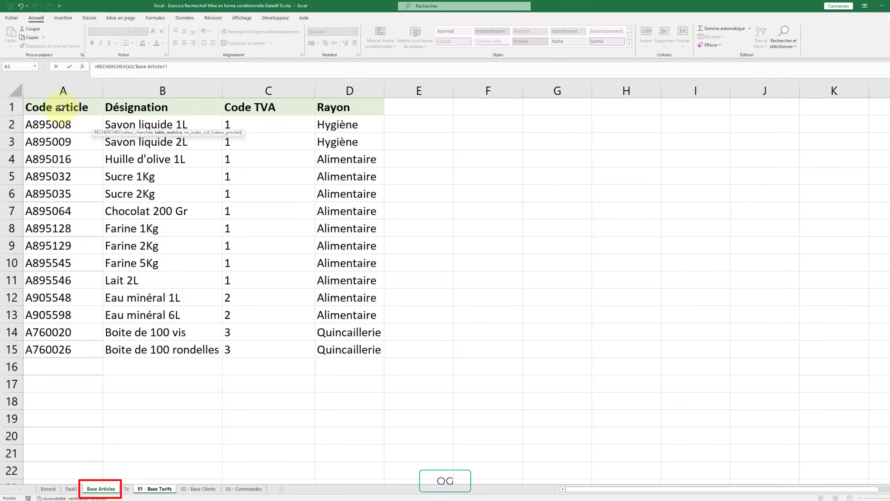
{"action": "left_click_drag", "start_coordinate": [51, 87], "coordinate": [324, 86]}
{"action": "left_click", "coordinate": [210, 67]}
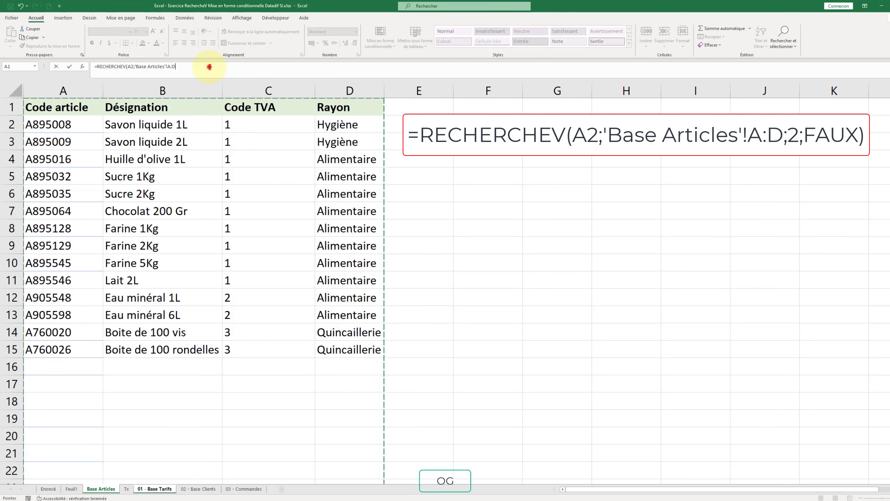
{"action": "type", "text": ";2"}
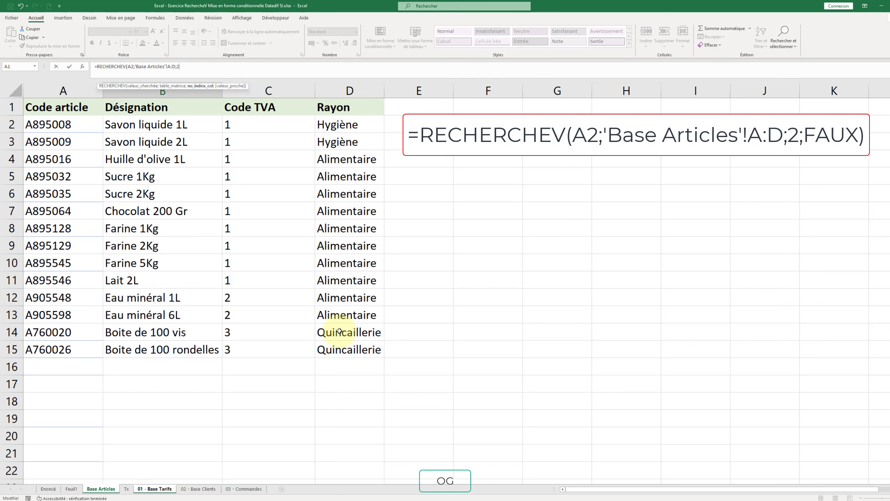
{"action": "type", "text": ";f"}
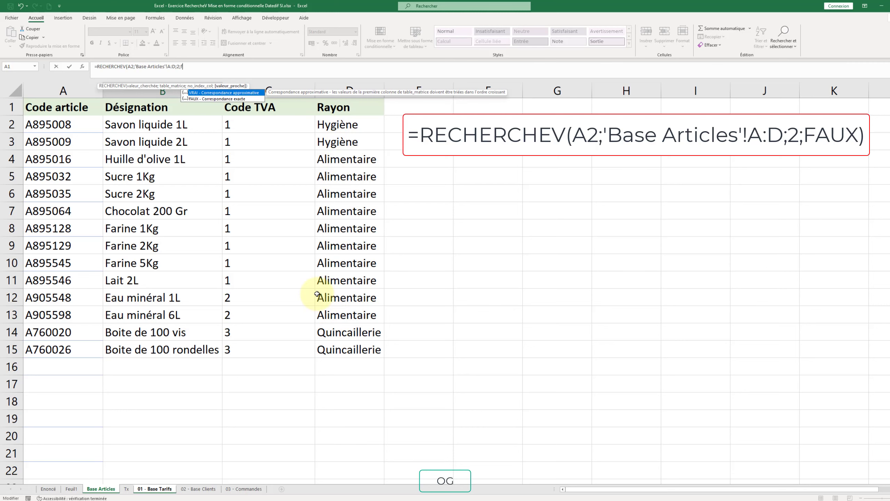
{"action": "type", "text": "aux)"}
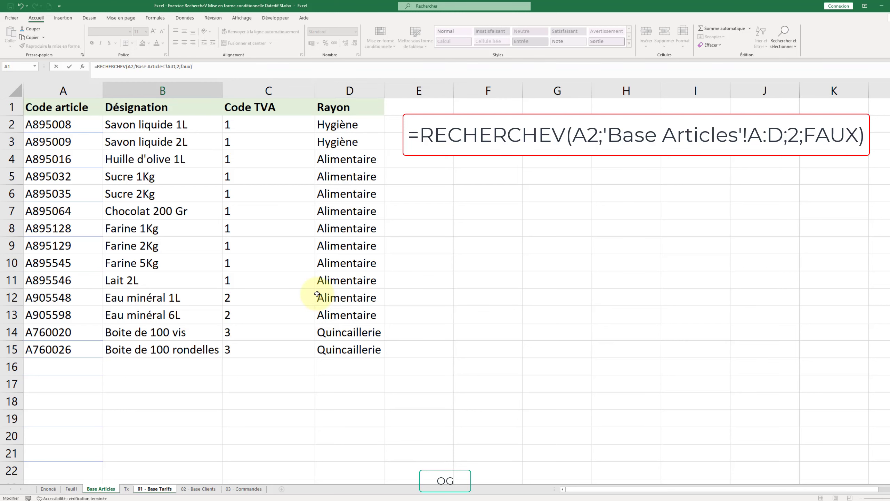
Confirm B2's lookup, fill it down to B15, and check the copied formula in B15.
{"action": "key", "text": "Return"}
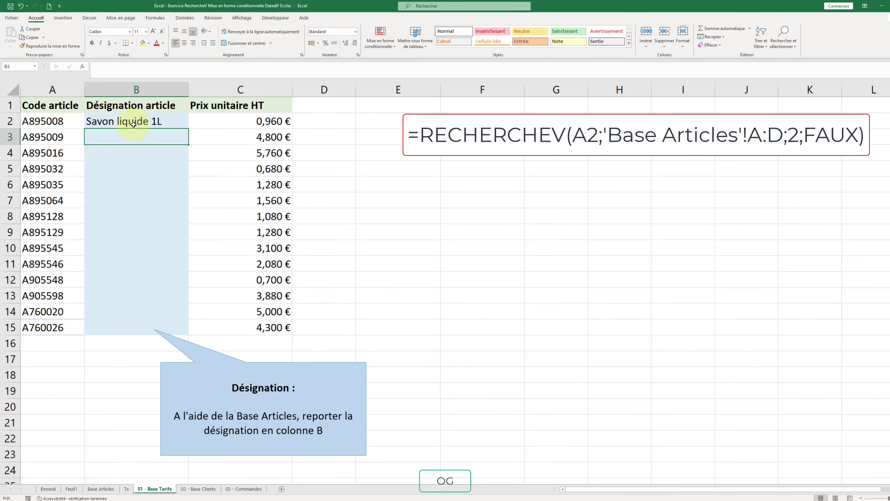
{"action": "left_click", "coordinate": [134, 124]}
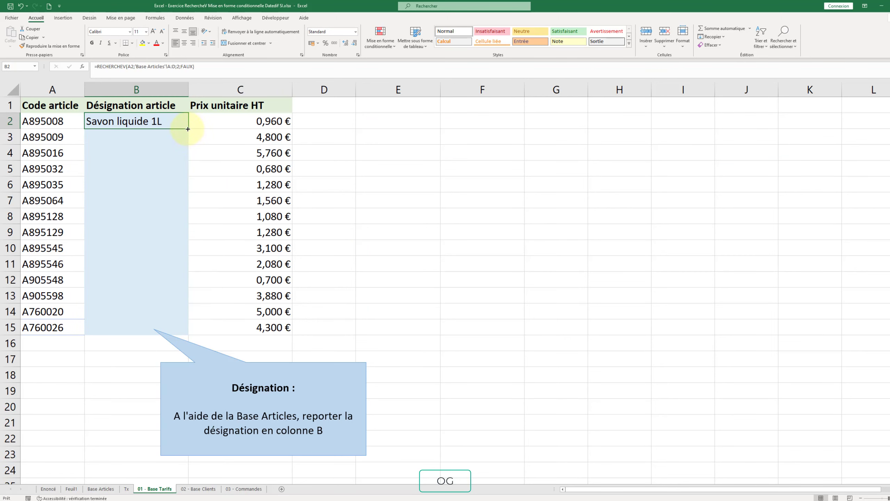
{"action": "double_click", "coordinate": [188, 129]}
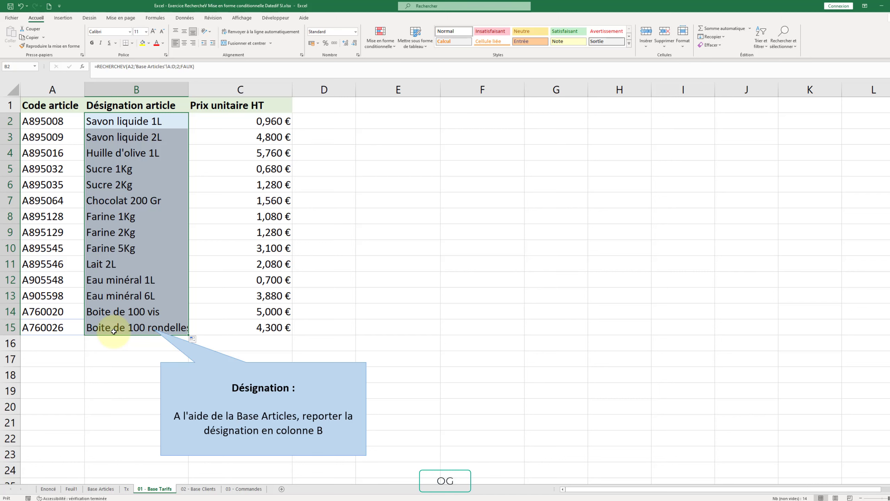
{"action": "double_click", "coordinate": [114, 332]}
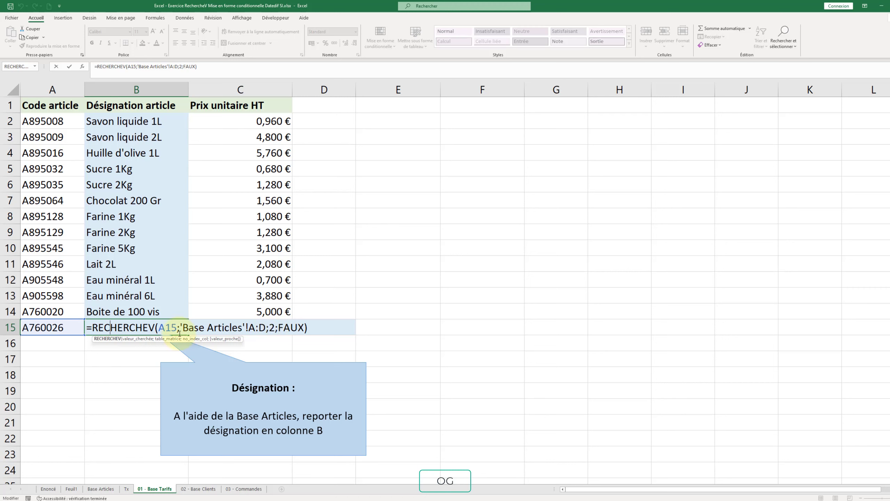
{"action": "key", "text": "ctrl+Return"}
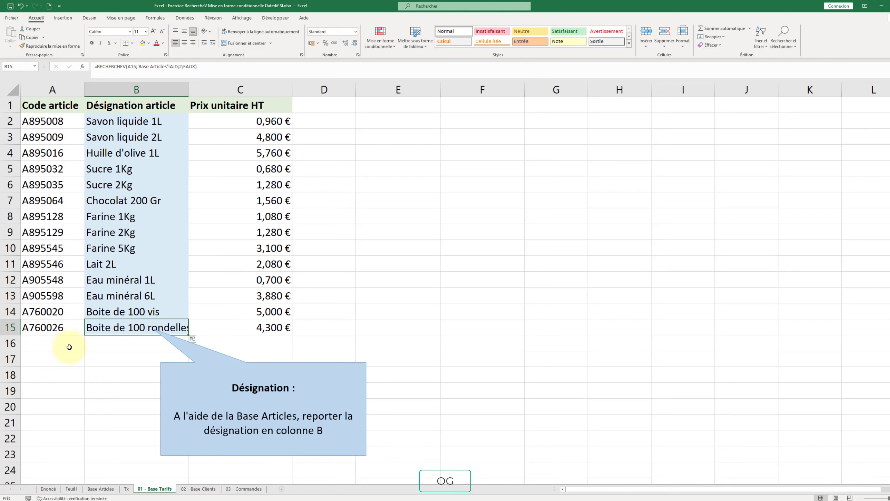
Verify the last article code and designation (A15, B15) on Base Articles, then go to 02 - Base Clients.
{"action": "left_click", "coordinate": [96, 489]}
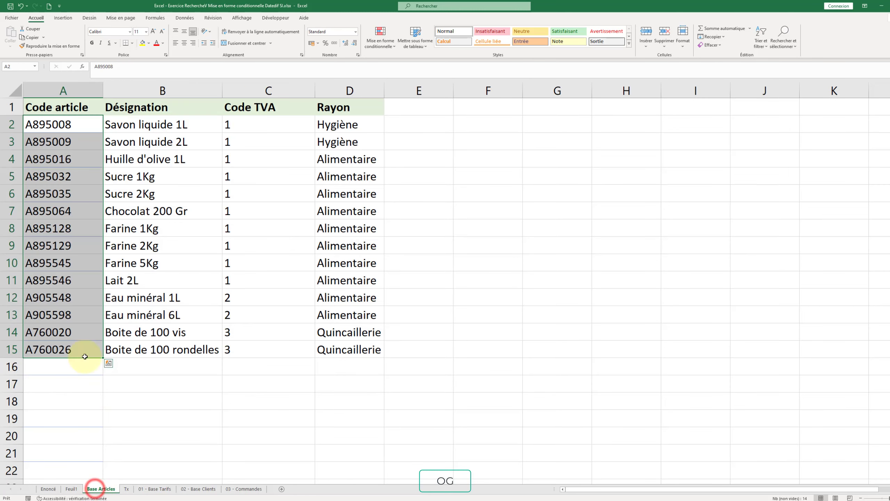
{"action": "left_click", "coordinate": [51, 350]}
{"action": "left_click", "coordinate": [141, 357]}
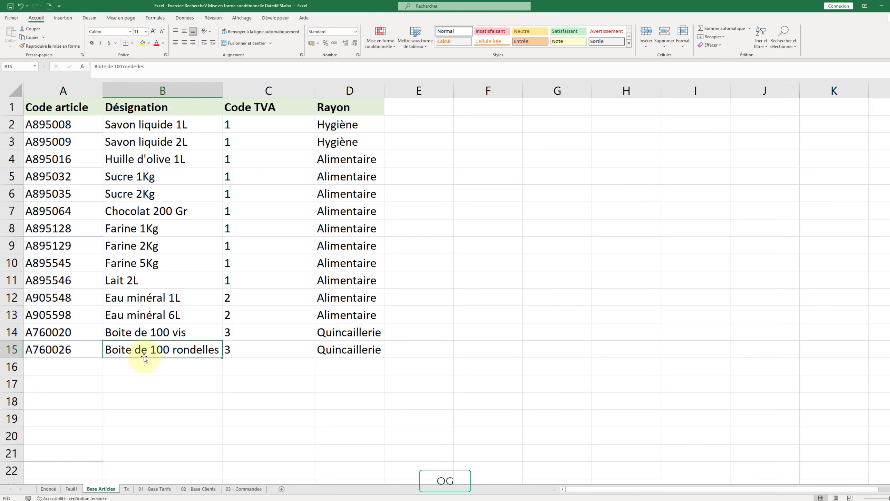
{"action": "left_click", "coordinate": [143, 489]}
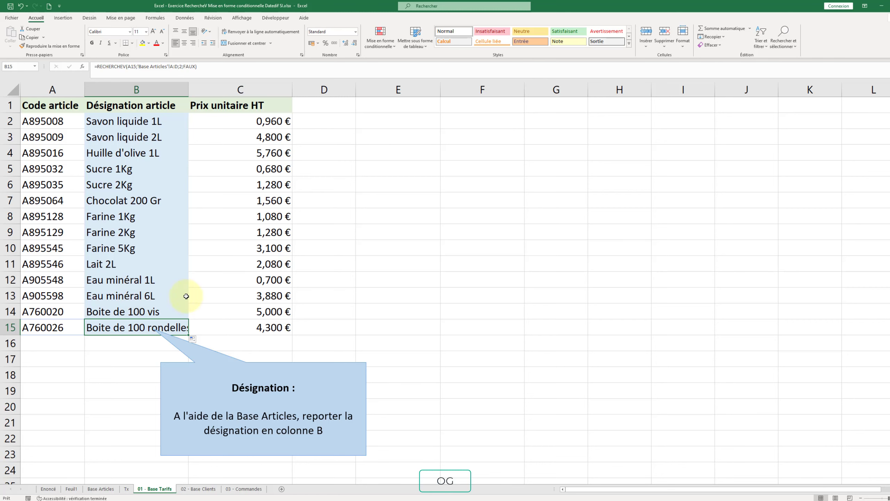
{"action": "left_click", "coordinate": [204, 493]}
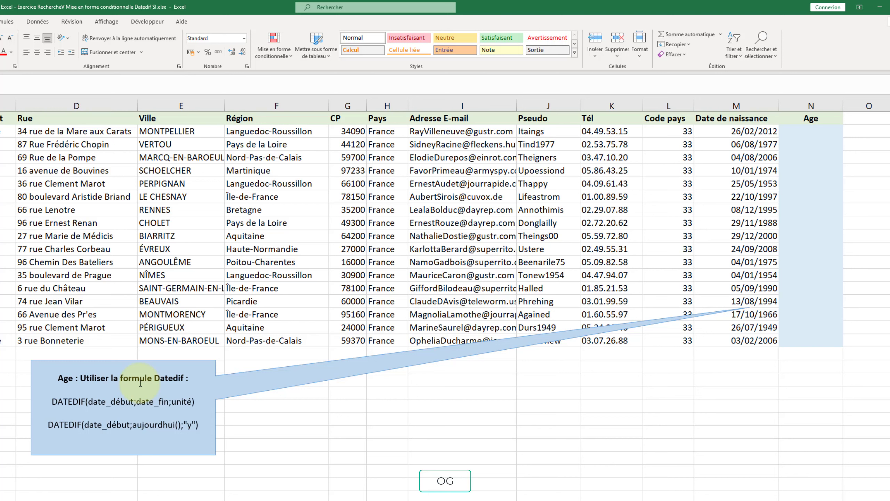
In N2 begin =datedif(M2;AUJOURDHUI( with the birth date in M2 as start and today as end.
{"action": "left_click", "coordinate": [805, 131]}
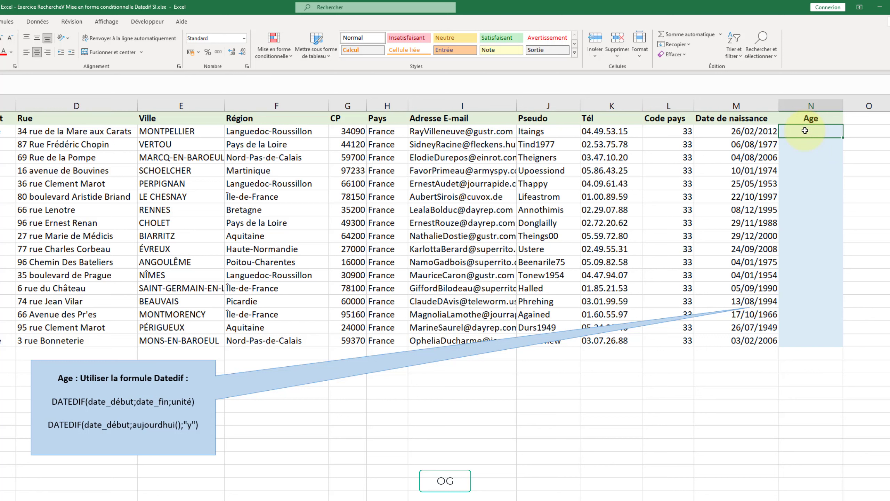
{"action": "type", "text": "=d"}
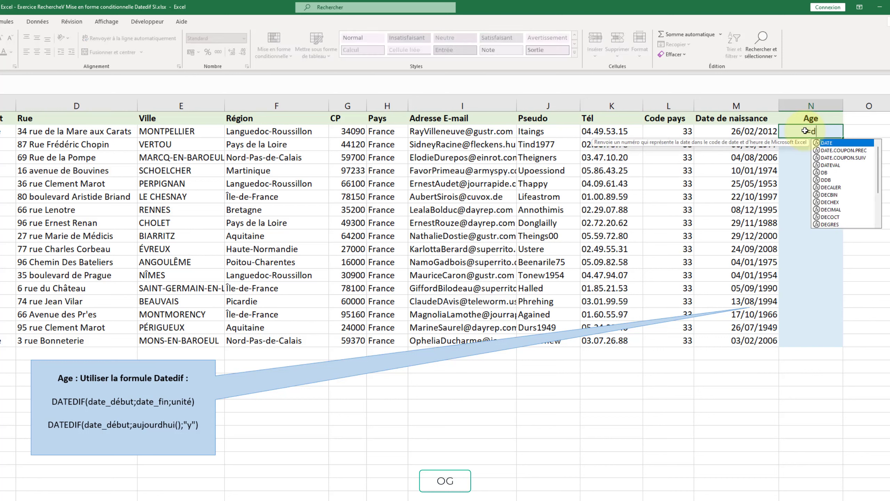
{"action": "type", "text": "atedif"}
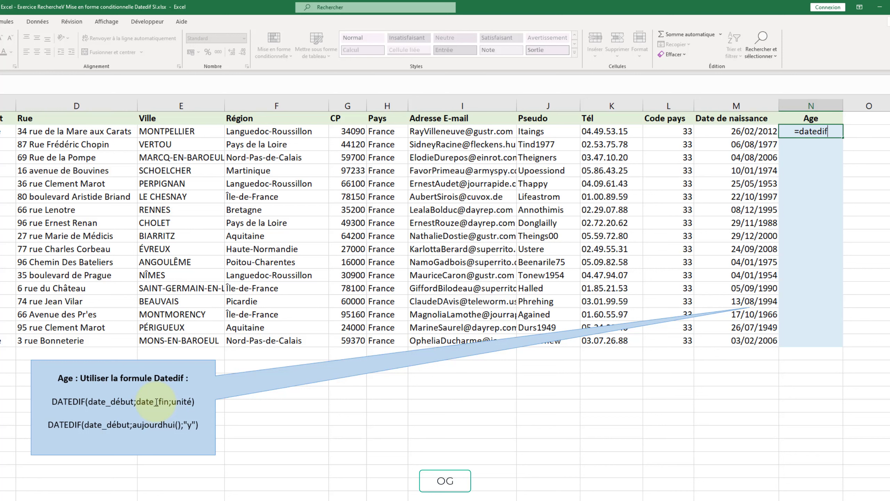
{"action": "type", "text": "("}
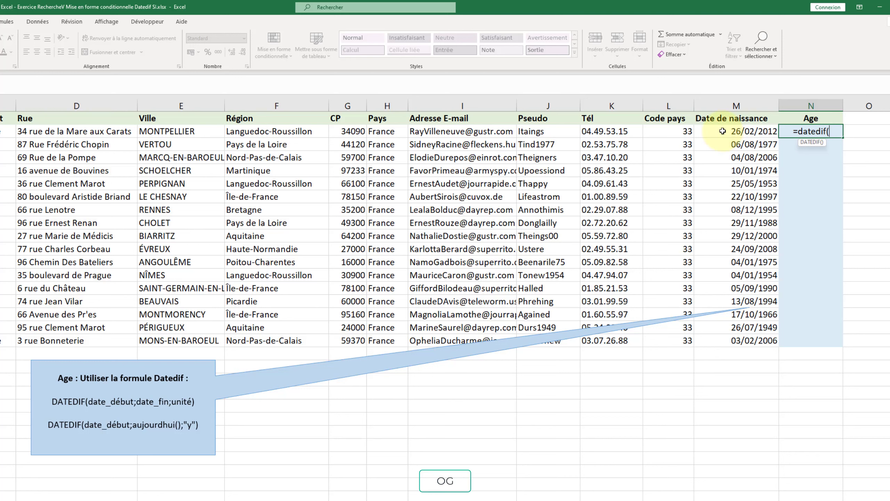
{"action": "left_click", "coordinate": [723, 131]}
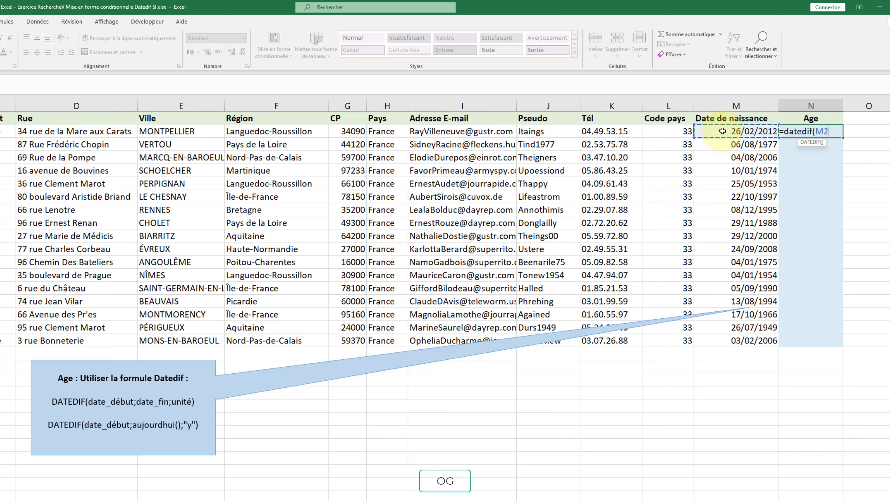
{"action": "type", "text": ";"}
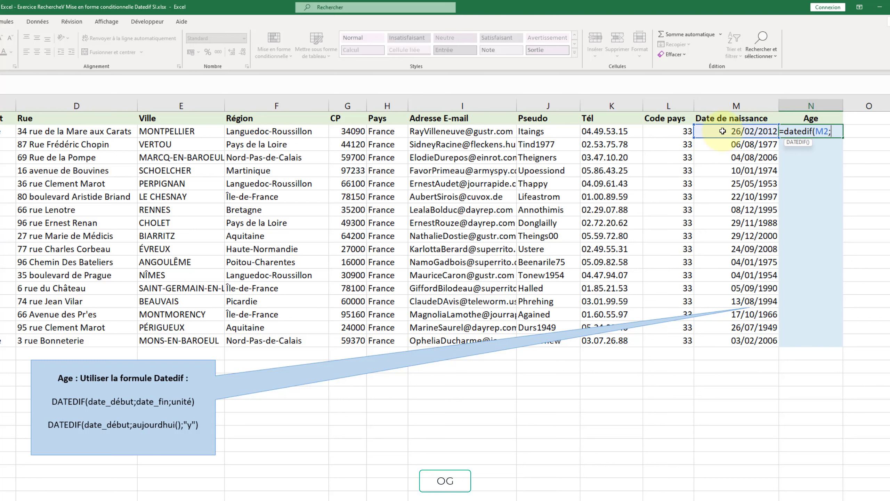
{"action": "type", "text": "auj"}
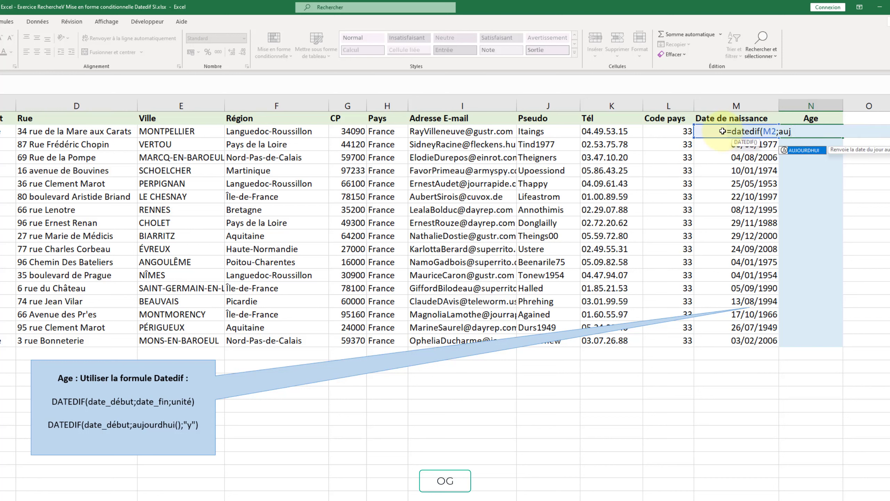
{"action": "type", "text": "o"}
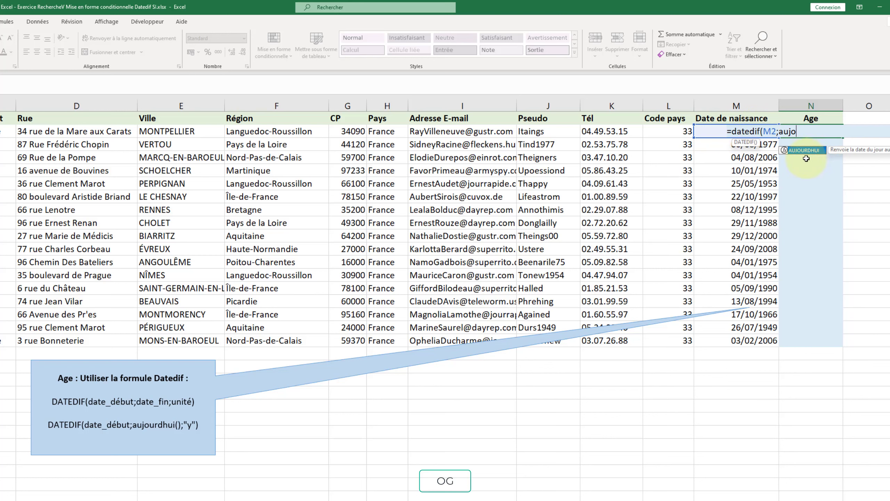
{"action": "double_click", "coordinate": [800, 156]}
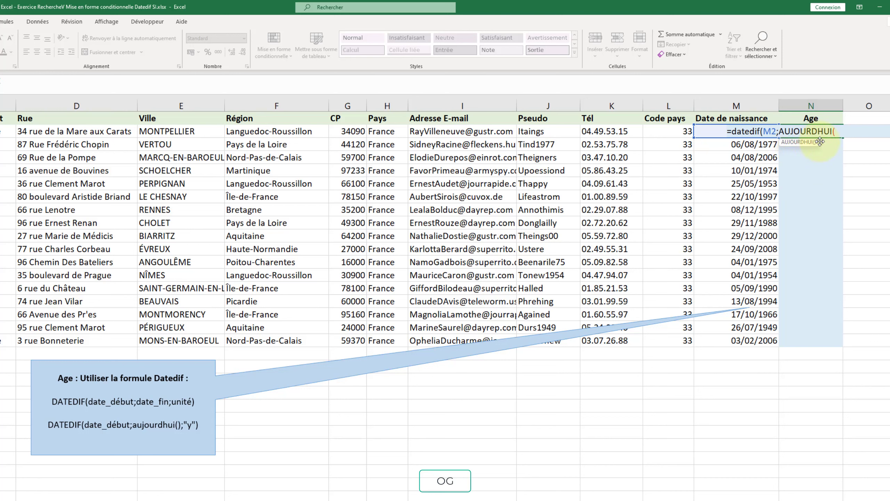
Finish N2 as =DATEDIF(M2;AUJOURDHUI();"y"), copy it down to N18, and move to the orders sheet.
{"action": "type", "text": ")"}
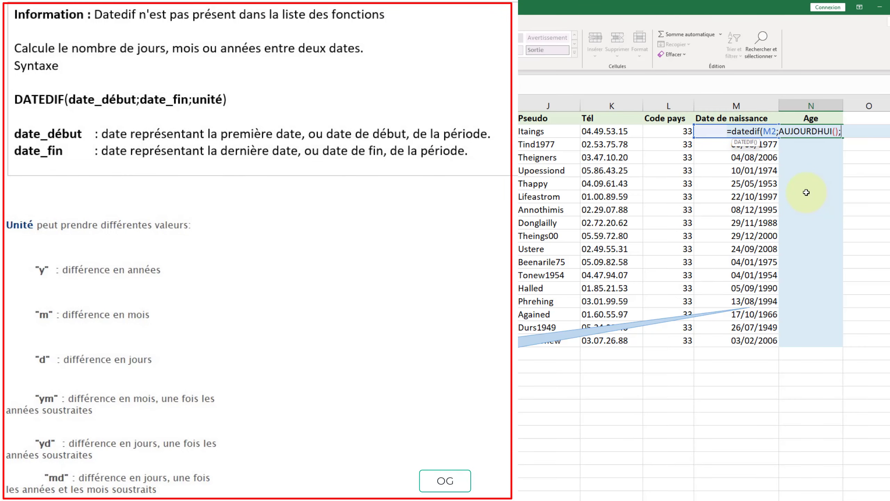
{"action": "type", "text": "\"y"}
{"action": "type", "text": "\""}
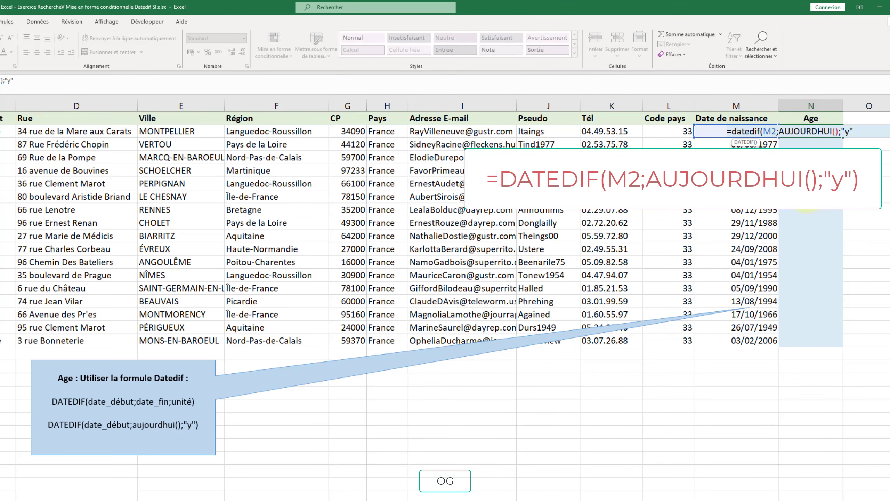
{"action": "type", "text": ")"}
{"action": "key", "text": "Return"}
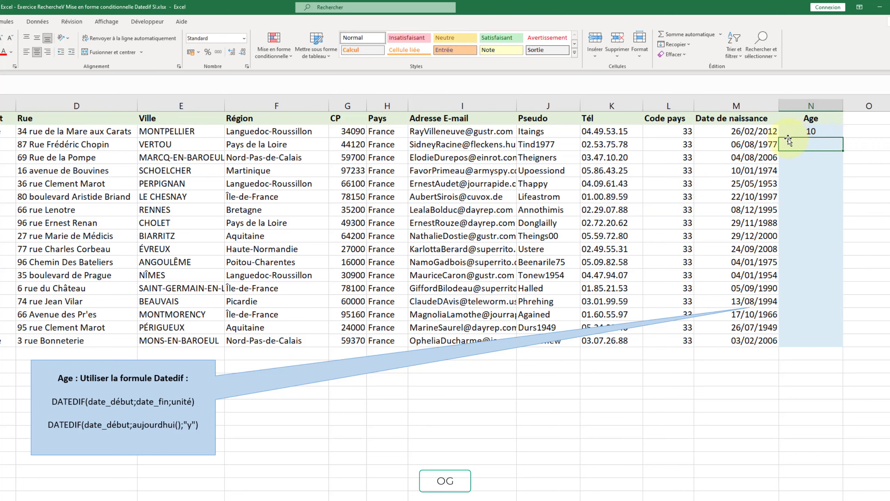
{"action": "left_click", "coordinate": [810, 131]}
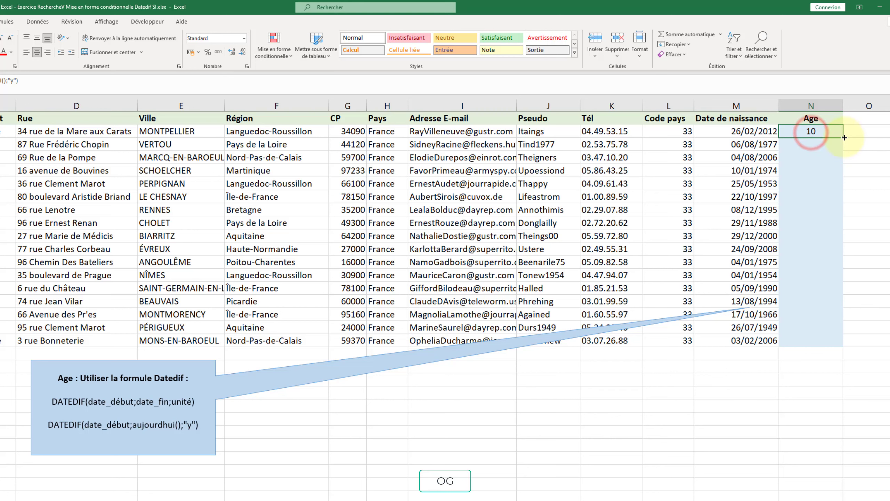
{"action": "left_click_drag", "start_coordinate": [845, 138], "coordinate": [823, 320]}
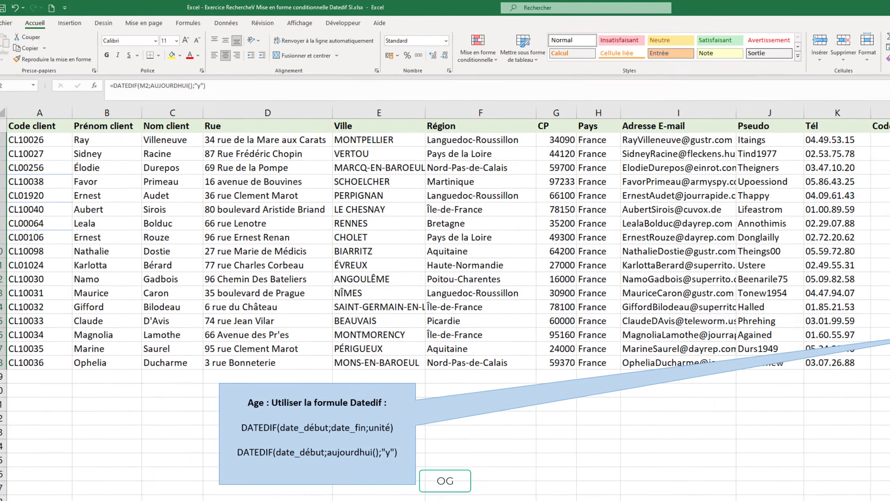
{"action": "key", "text": "ctrl+Page_Down"}
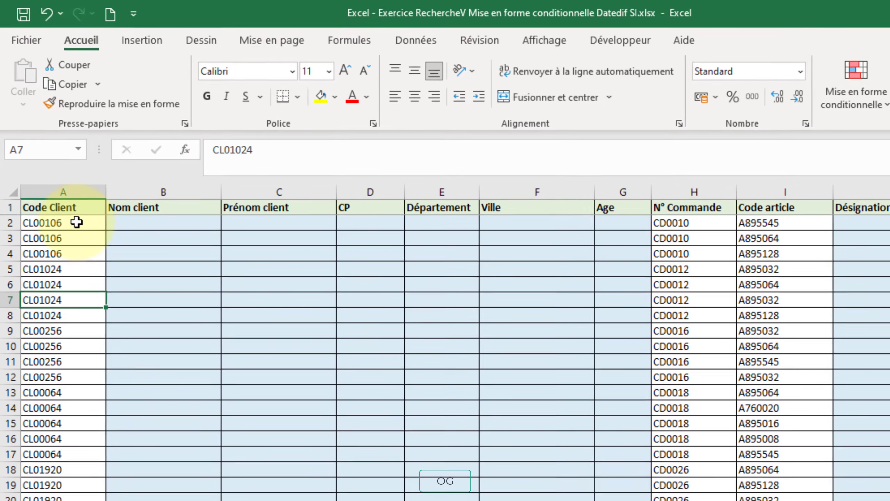
Review the first client's three order rows, article codes and Qté cdée quantities, then select B2.
{"action": "left_click_drag", "start_coordinate": [54, 159], "coordinate": [58, 186]}
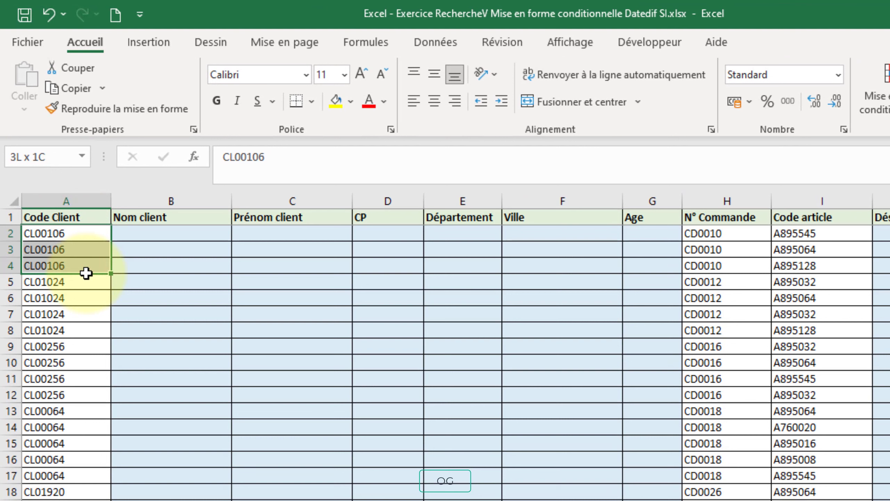
{"action": "left_click_drag", "start_coordinate": [86, 273], "coordinate": [695, 266]}
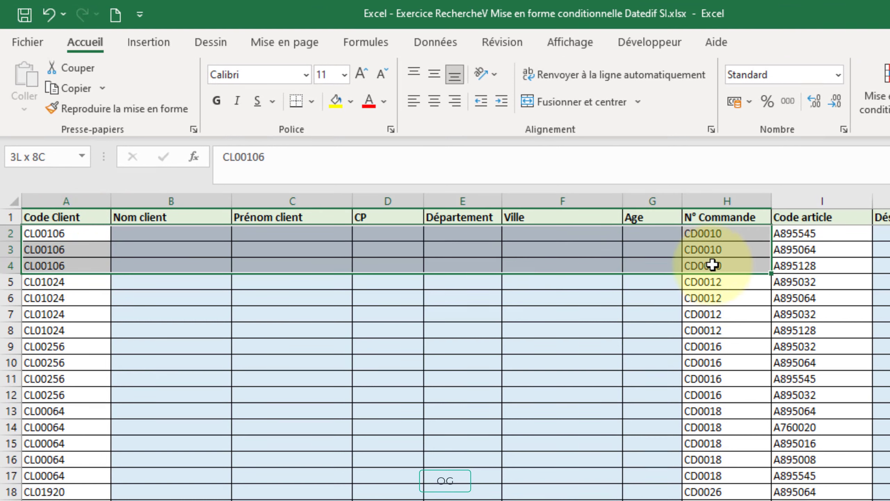
{"action": "left_click_drag", "start_coordinate": [695, 266], "coordinate": [712, 264]}
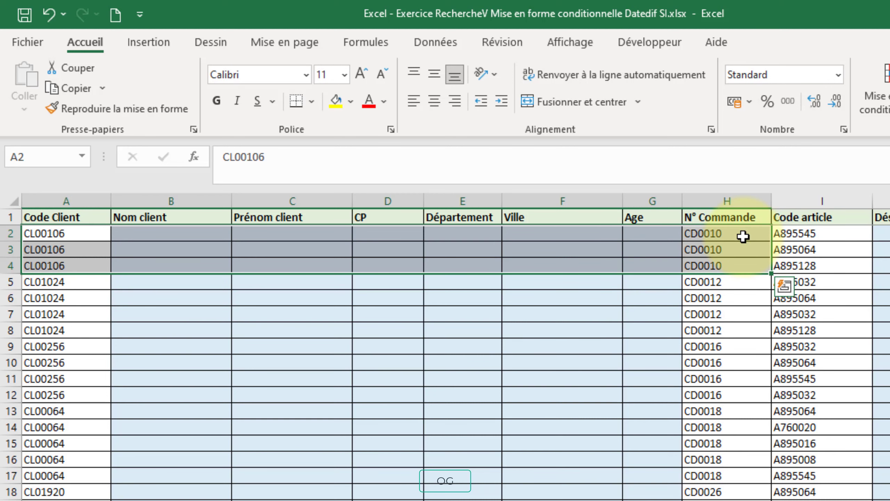
{"action": "left_click_drag", "start_coordinate": [804, 234], "coordinate": [805, 265]}
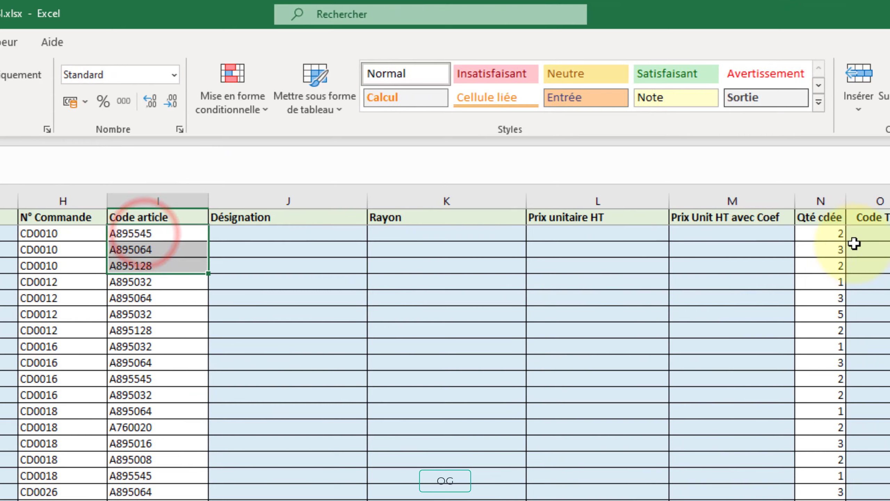
{"action": "left_click_drag", "start_coordinate": [829, 234], "coordinate": [829, 265]}
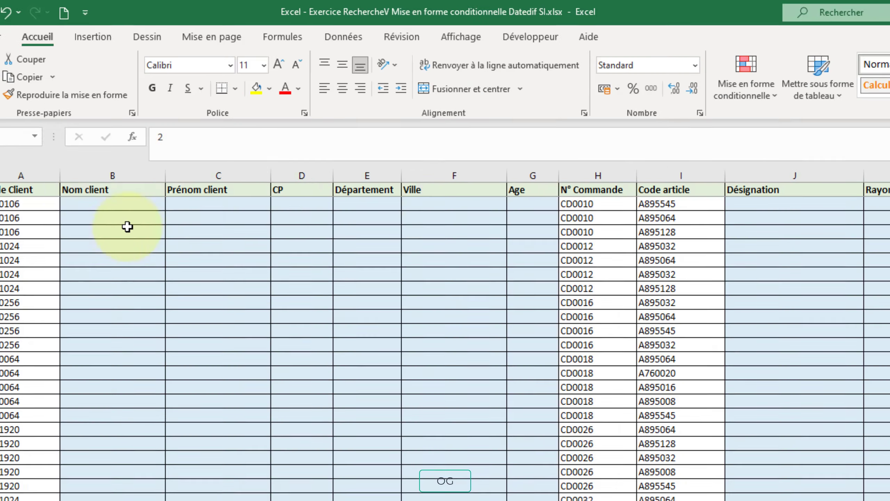
{"action": "left_click", "coordinate": [146, 208]}
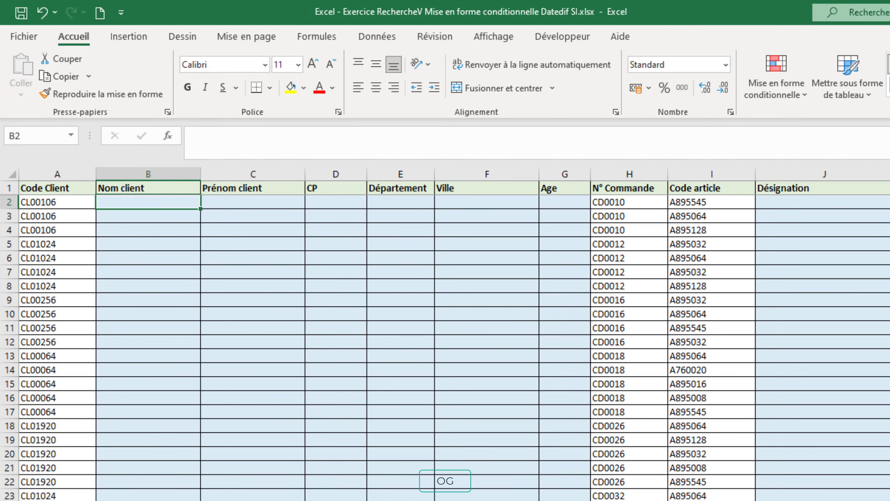
Enter =RECHERCHEV(A2;'02 - Base Clients'!A:N;3;FAUX) in B2, returning the surname Rouze.
{"action": "type", "text": "=rec"}
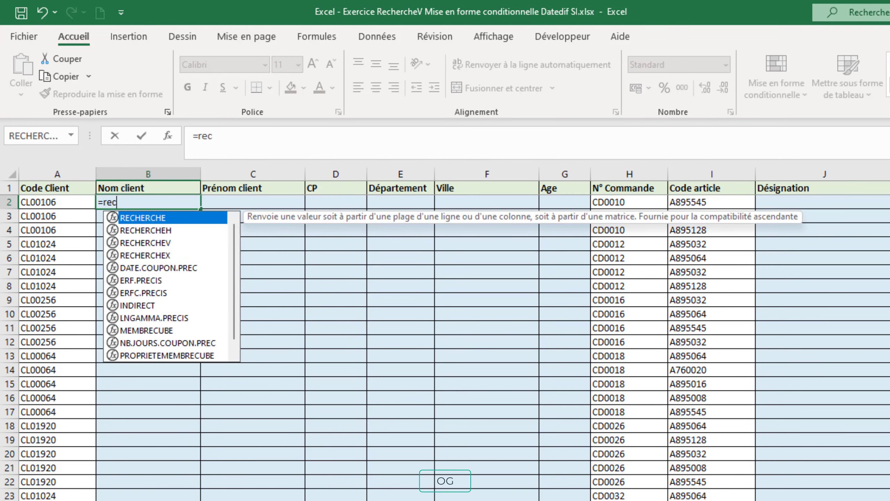
{"action": "type", "text": "herchev"}
{"action": "key", "text": "Tab"}
{"action": "left_click", "coordinate": [58, 202]}
{"action": "type", "text": ";"}
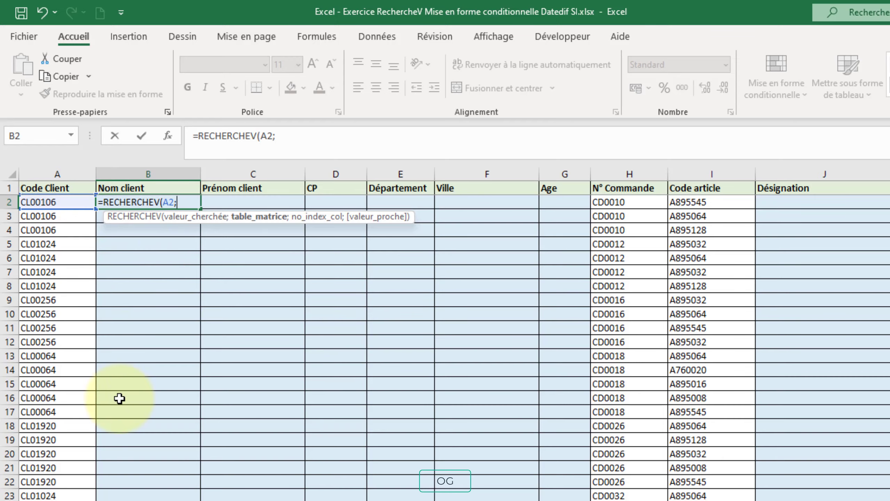
{"action": "left_click", "coordinate": [187, 488]}
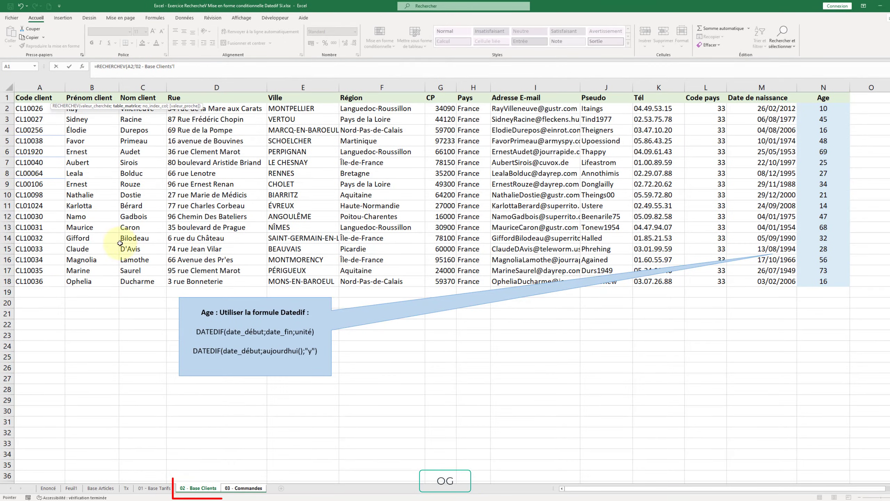
{"action": "left_click_drag", "start_coordinate": [40, 87], "coordinate": [828, 80]}
{"action": "type", "text": ";"}
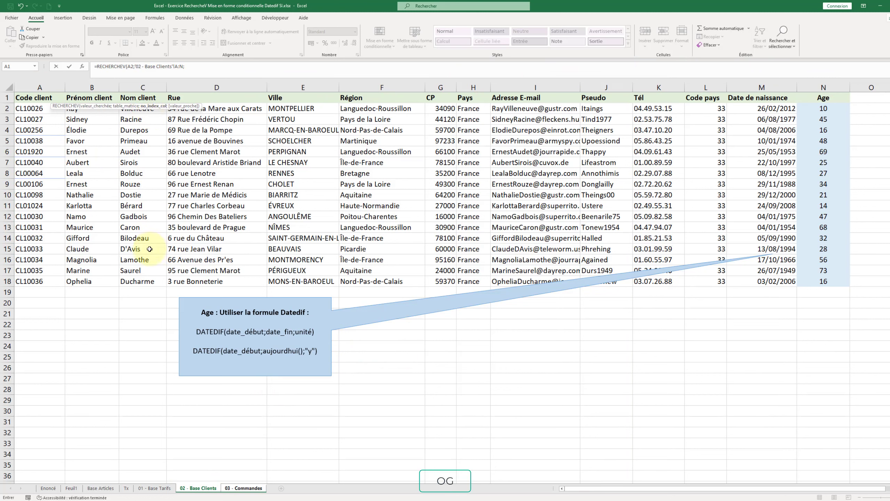
{"action": "left_click", "coordinate": [198, 68]}
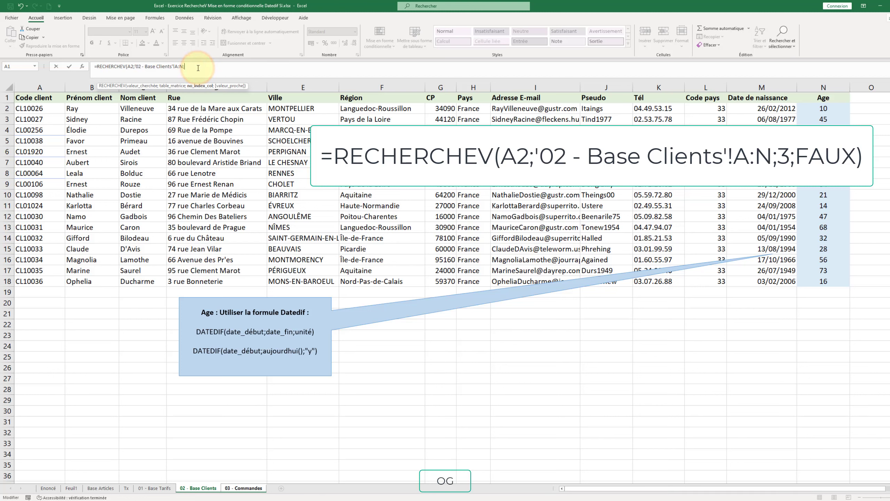
{"action": "type", "text": "3;f"}
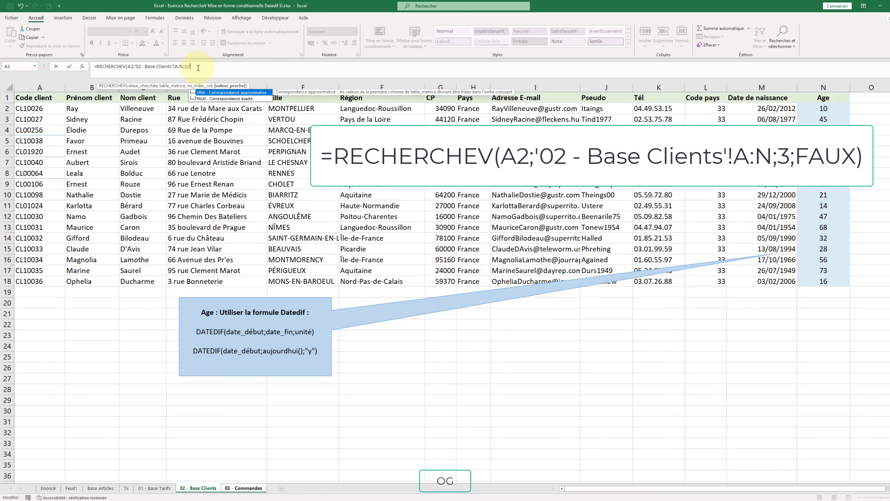
{"action": "type", "text": "aux)"}
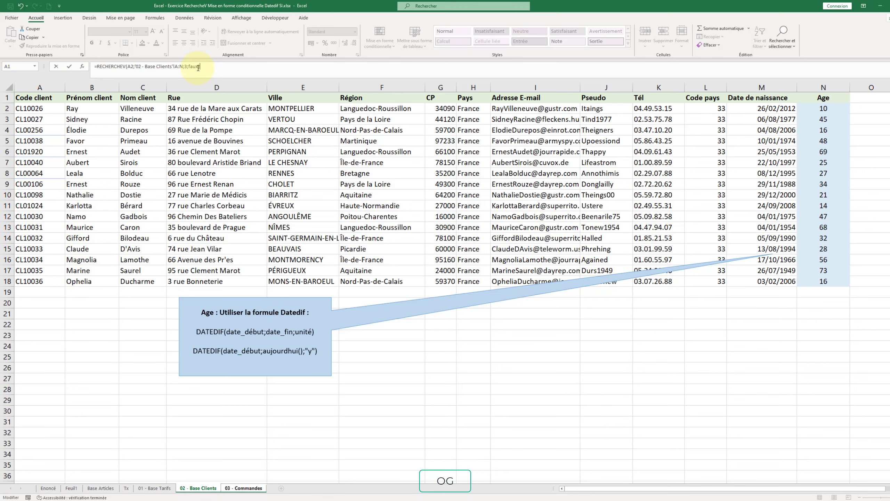
{"action": "key", "text": "Return"}
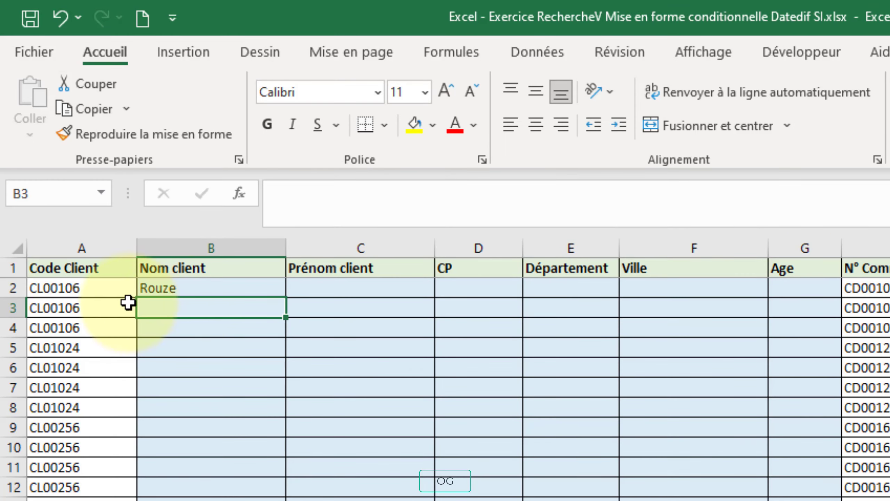
Copy the B2 surname lookup down the whole Nom client column.
{"action": "left_click", "coordinate": [82, 287]}
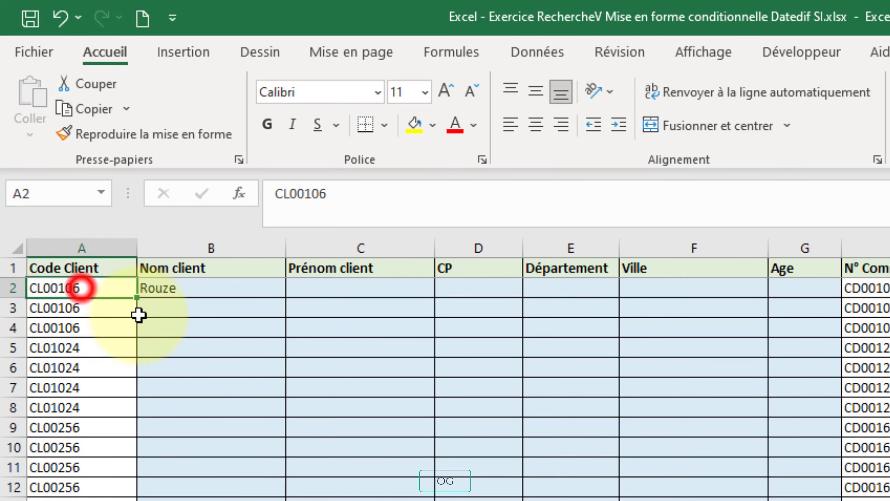
{"action": "left_click", "coordinate": [213, 287]}
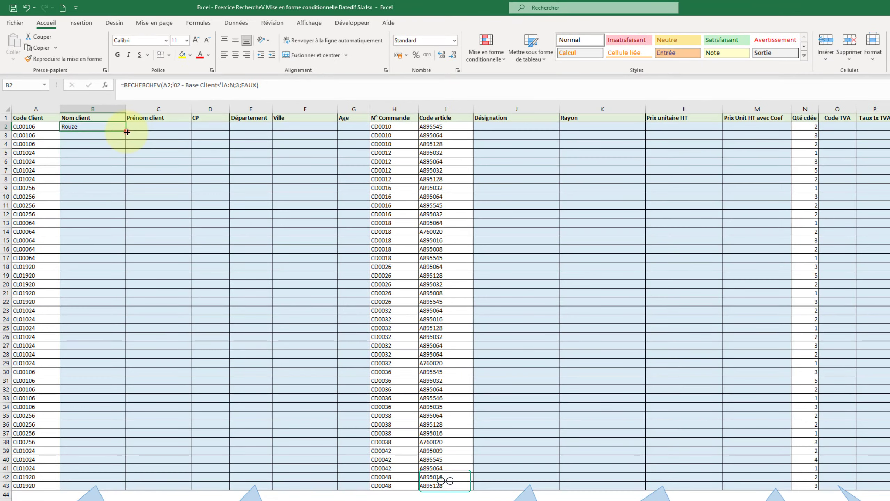
{"action": "double_click", "coordinate": [260, 270]}
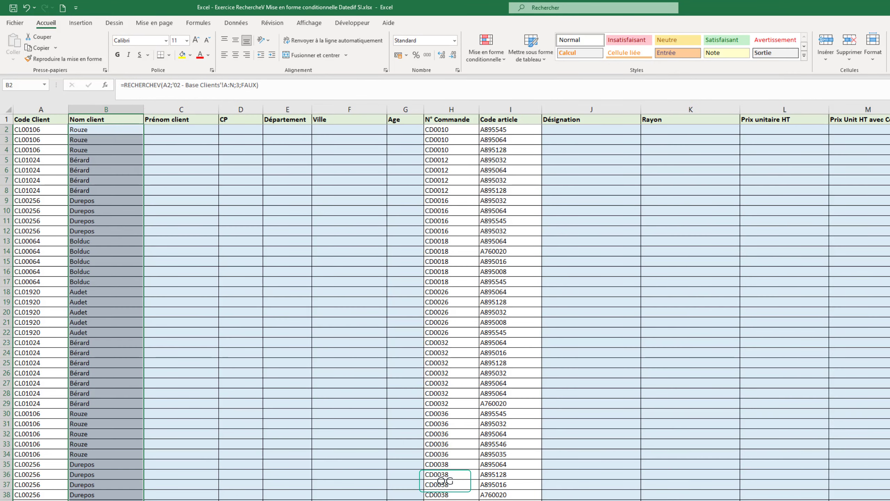
{"action": "left_click", "coordinate": [169, 130]}
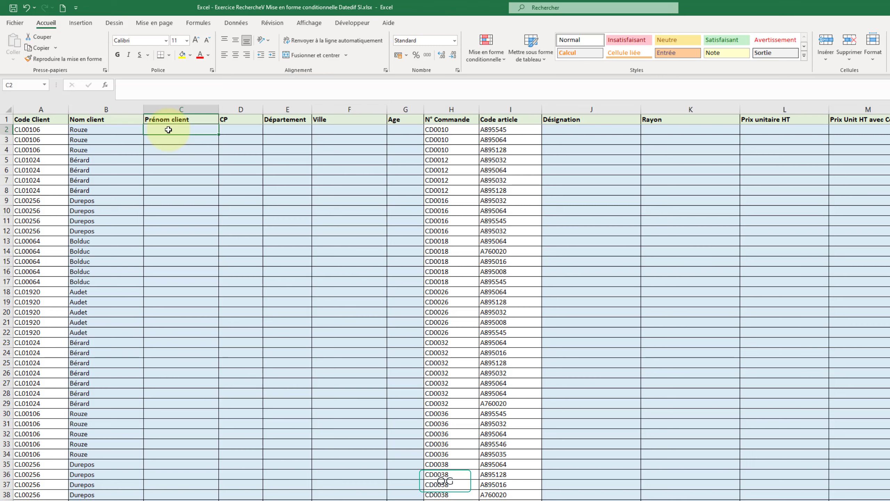
Enter the first-name lookup =RECHERCHEV(A2;'02 - Base Clients'!A:N;2;FAUX) in the Prénom client column.
{"action": "type", "text": "=reche"}
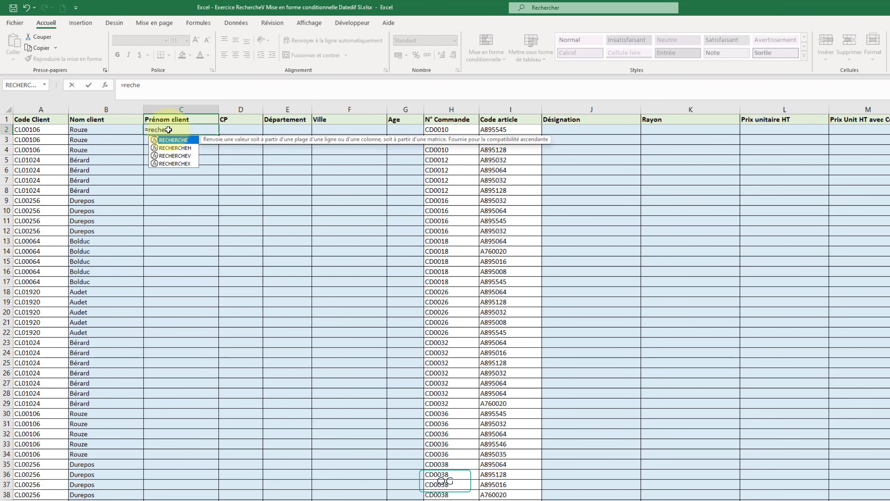
{"action": "double_click", "coordinate": [176, 156]}
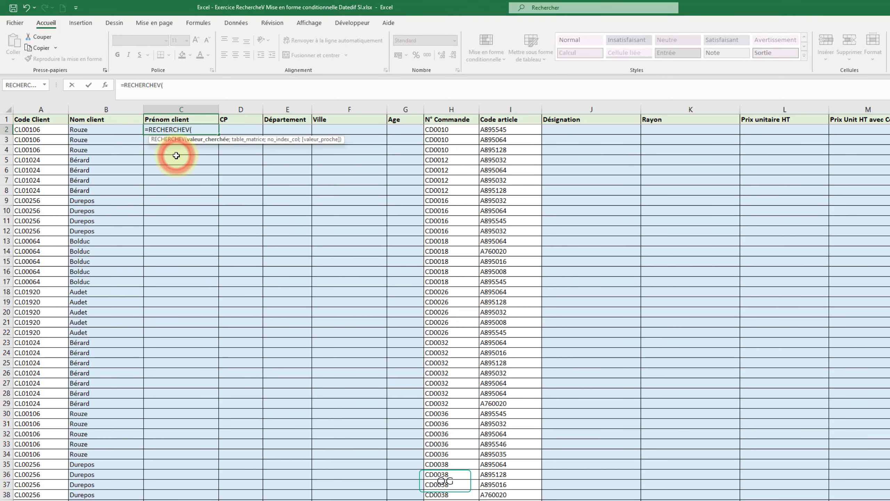
{"action": "left_click", "coordinate": [22, 131]}
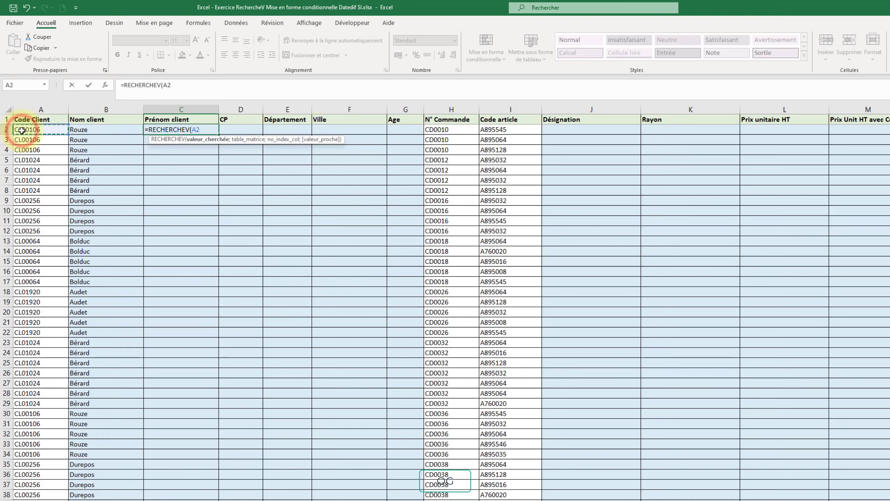
{"action": "type", "text": ";"}
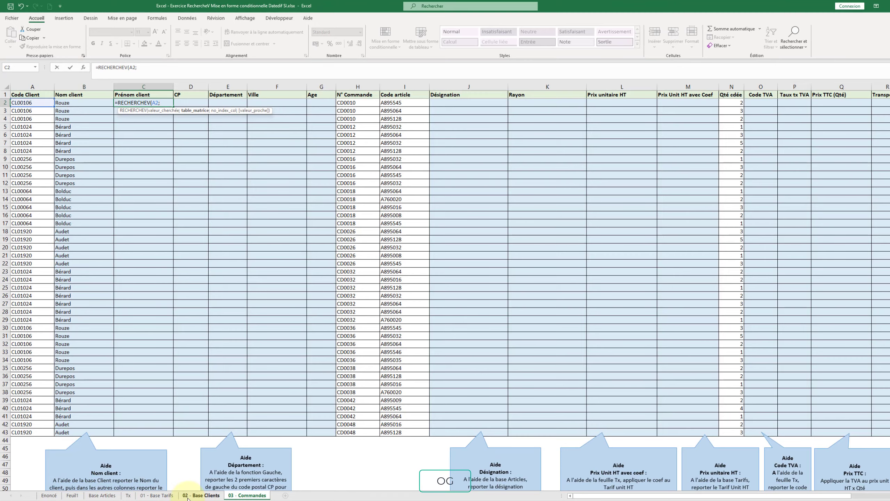
{"action": "left_click", "coordinate": [201, 496]}
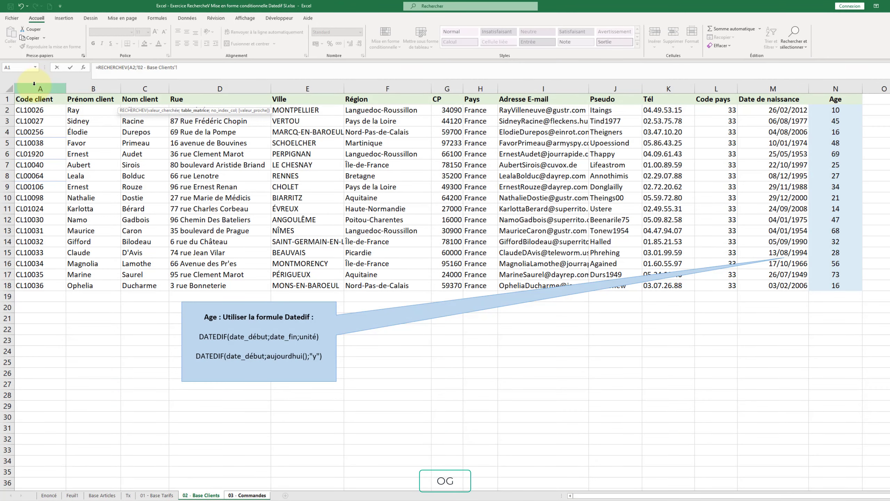
{"action": "left_click_drag", "start_coordinate": [34, 84], "coordinate": [843, 80]}
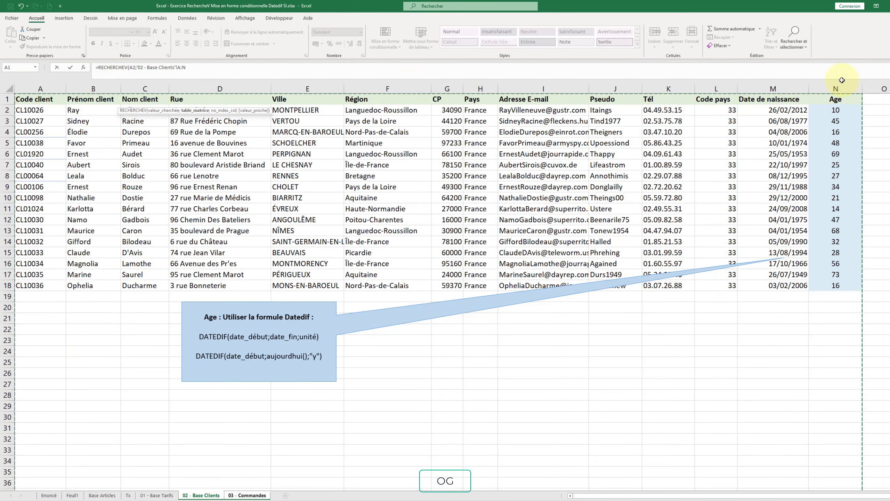
{"action": "type", "text": ";"}
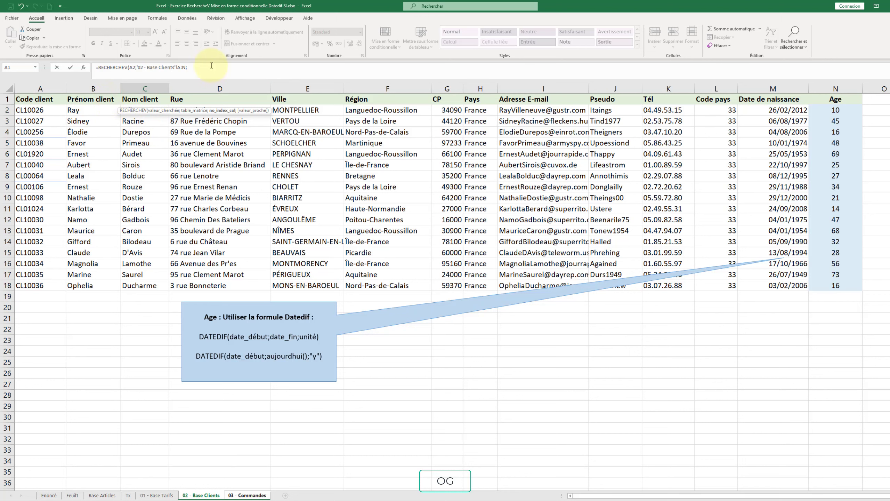
{"action": "type", "text": "2"}
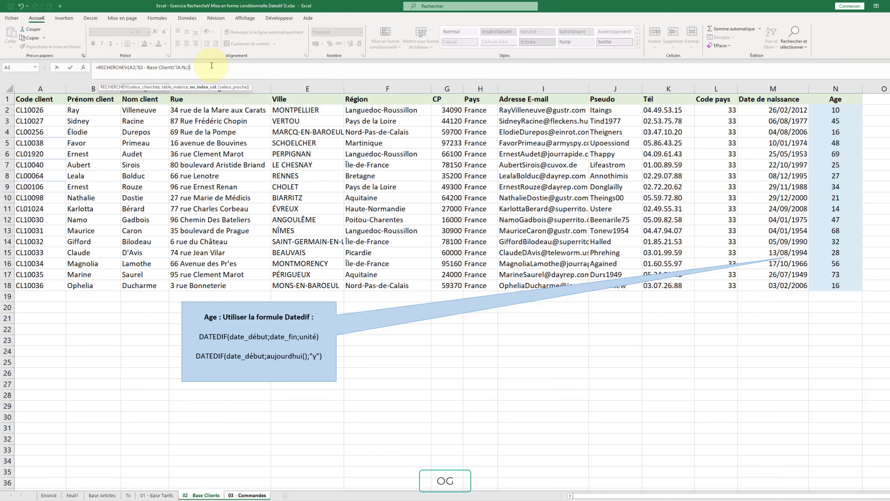
{"action": "type", "text": ";faux)"}
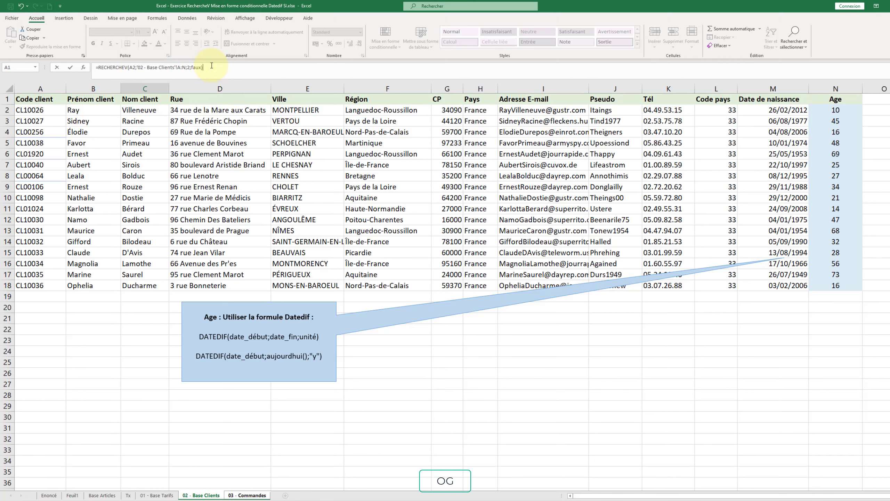
{"action": "key", "text": "ctrl+Return"}
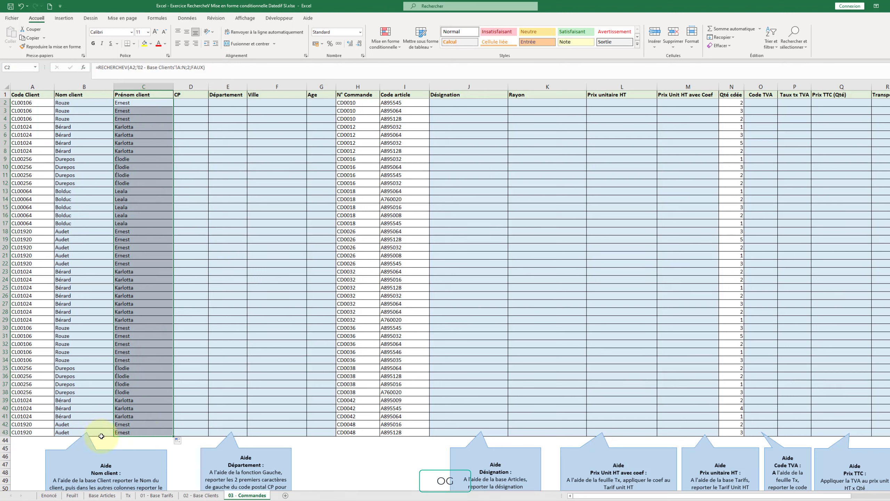
Enter =RECHERCHEV(A2;'02 - Base Clients'!A:N;7;FAUX) in D2 for the client's postal code.
{"action": "left_click", "coordinate": [195, 496]}
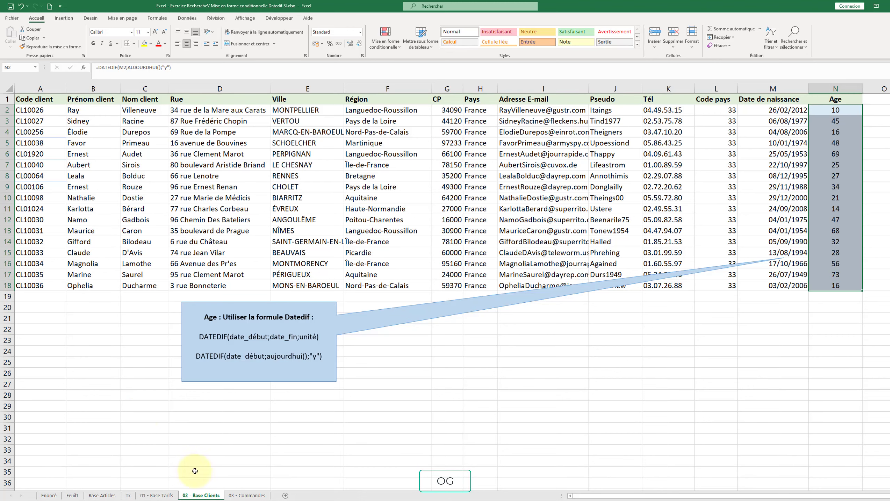
{"action": "left_click", "coordinate": [233, 495]}
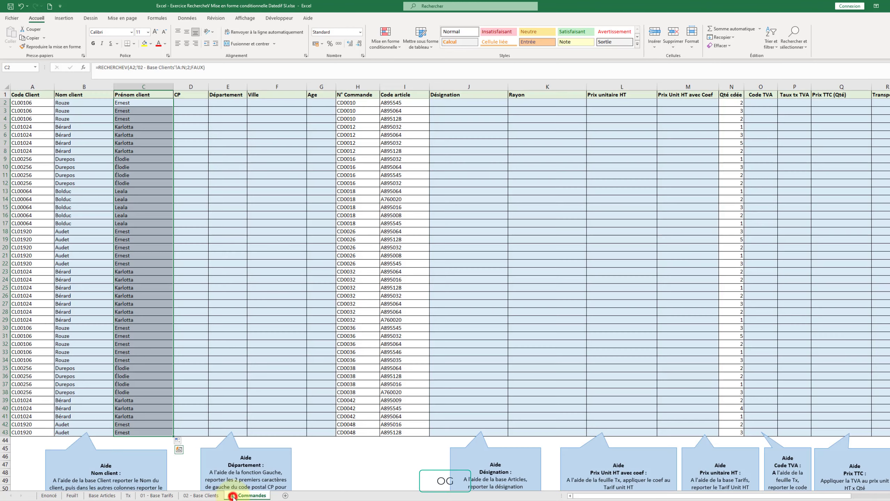
{"action": "left_click", "coordinate": [194, 104]}
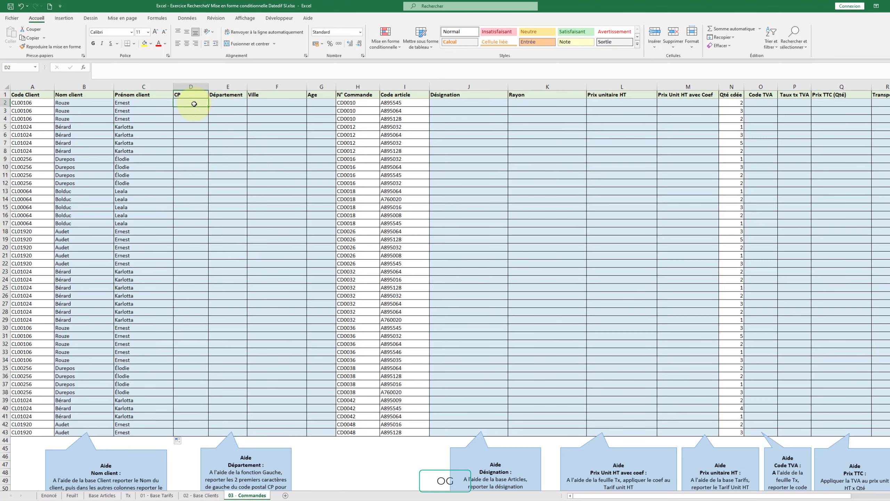
{"action": "type", "text": "=rech"}
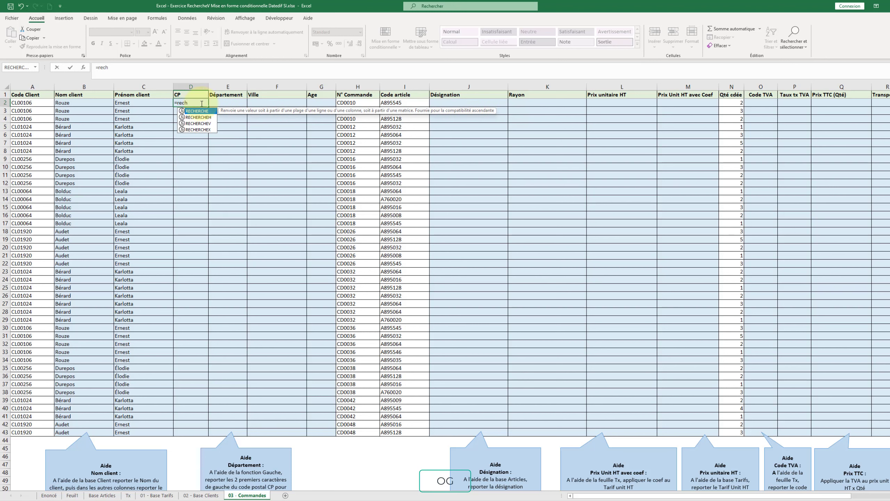
{"action": "double_click", "coordinate": [203, 123]}
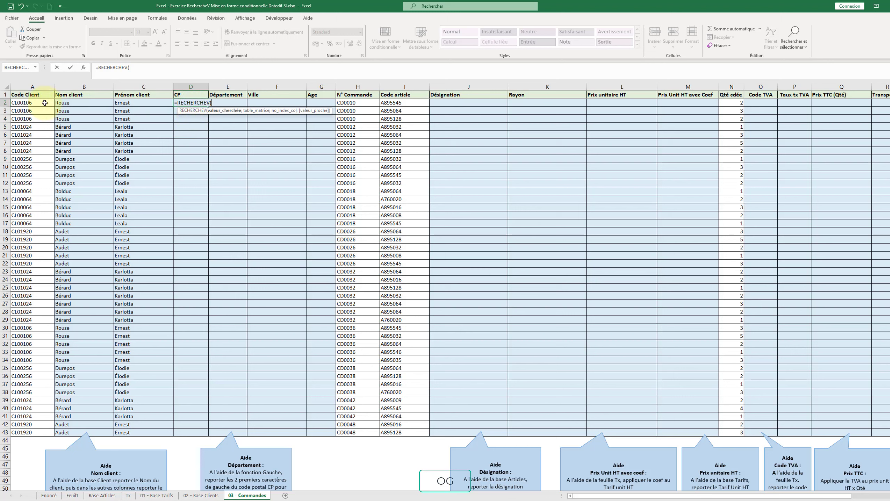
{"action": "left_click", "coordinate": [33, 104]}
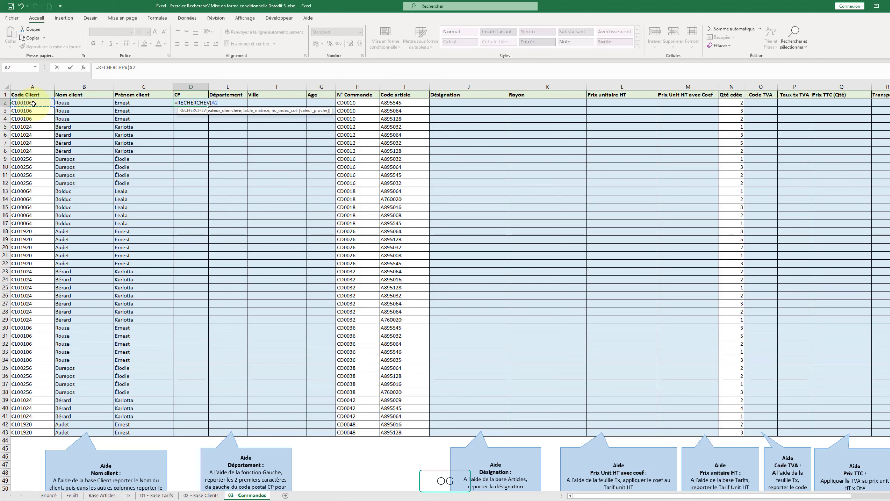
{"action": "type", "text": ";"}
{"action": "left_click", "coordinate": [196, 495]}
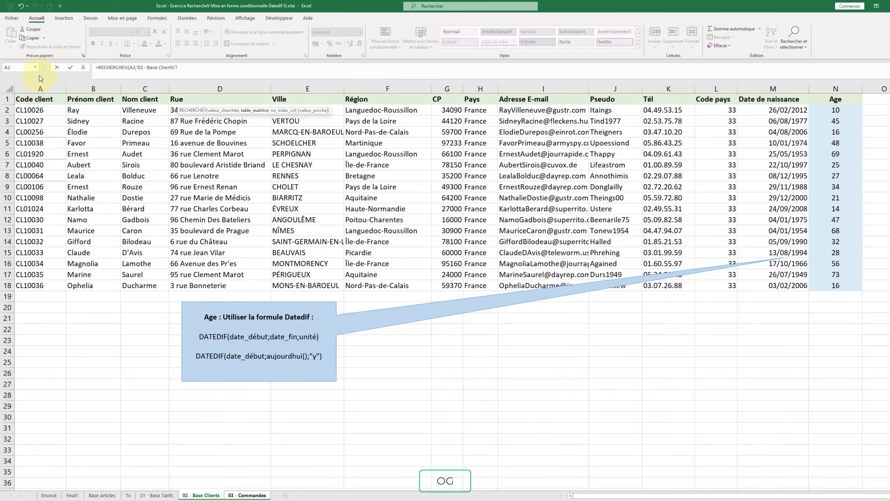
{"action": "left_click_drag", "start_coordinate": [40, 89], "coordinate": [836, 88]}
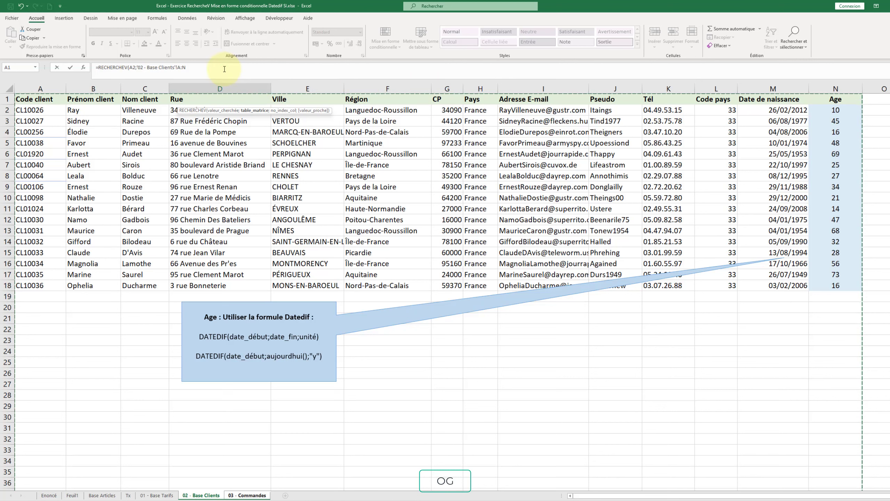
{"action": "type", "text": ";"}
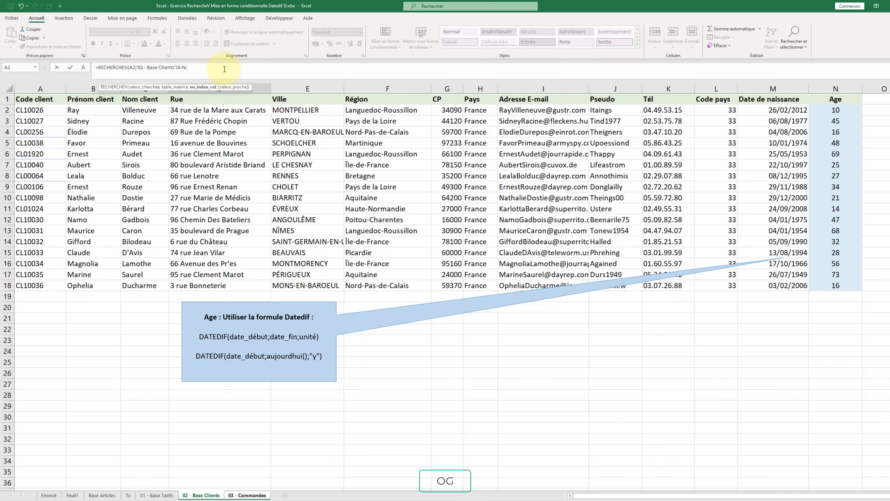
{"action": "type", "text": "7;faux"}
{"action": "type", "text": ")"}
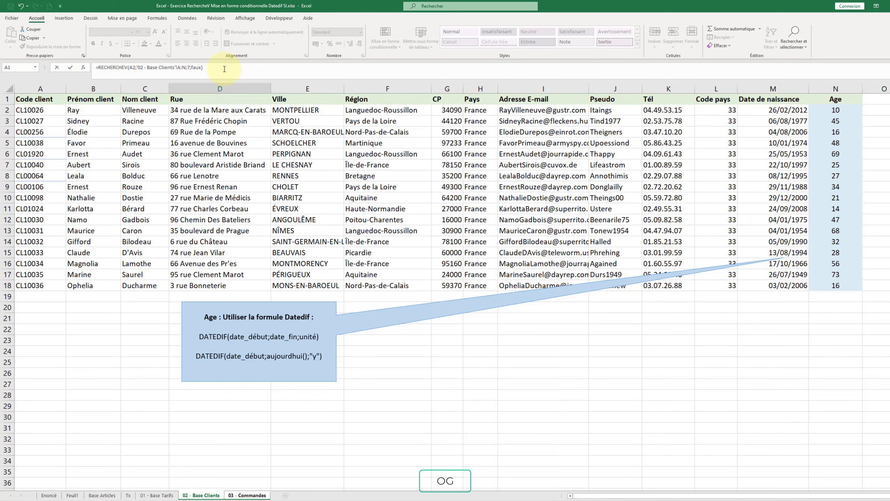
{"action": "key", "text": "Return"}
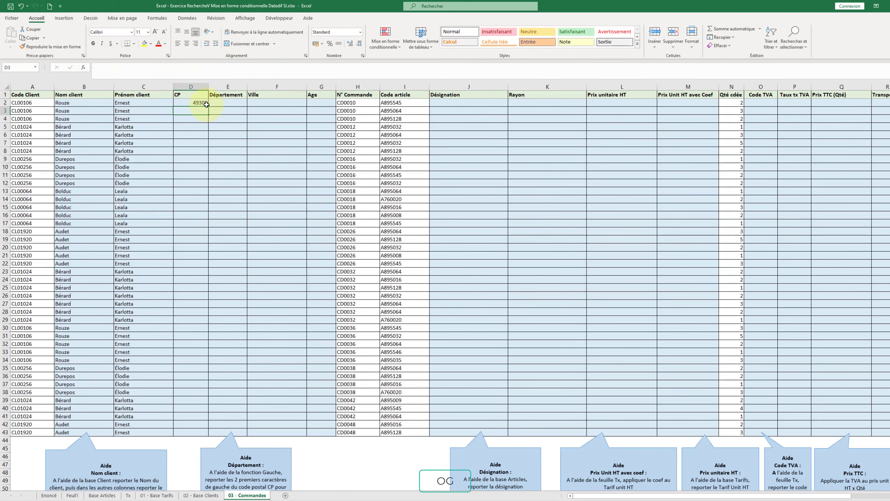
Fill the postal code formula down the CP column.
{"action": "left_click", "coordinate": [204, 102]}
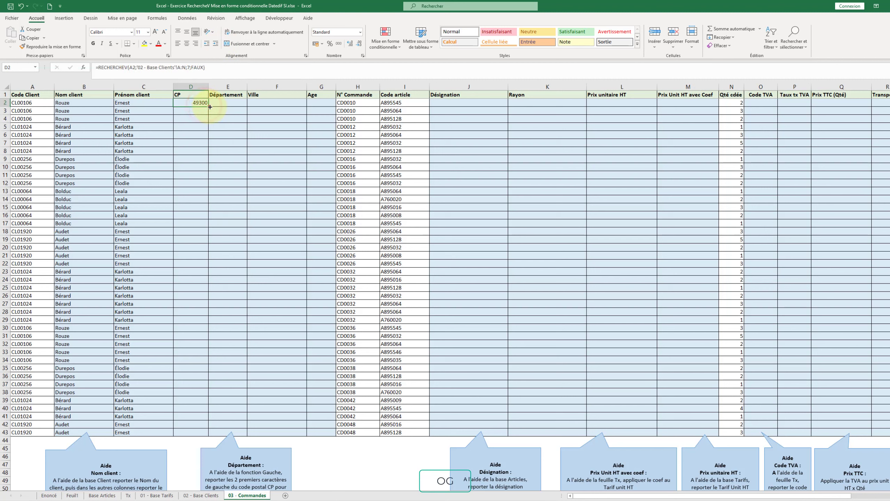
{"action": "double_click", "coordinate": [209, 107]}
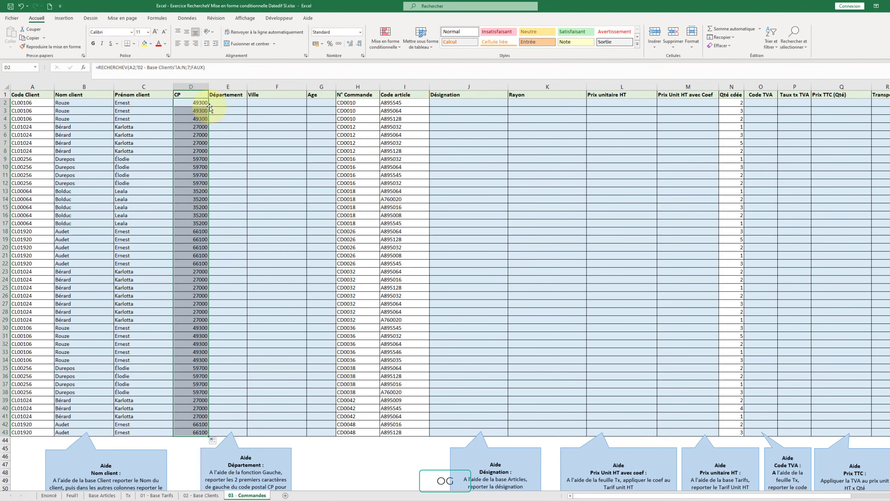
{"action": "left_click", "coordinate": [225, 103]}
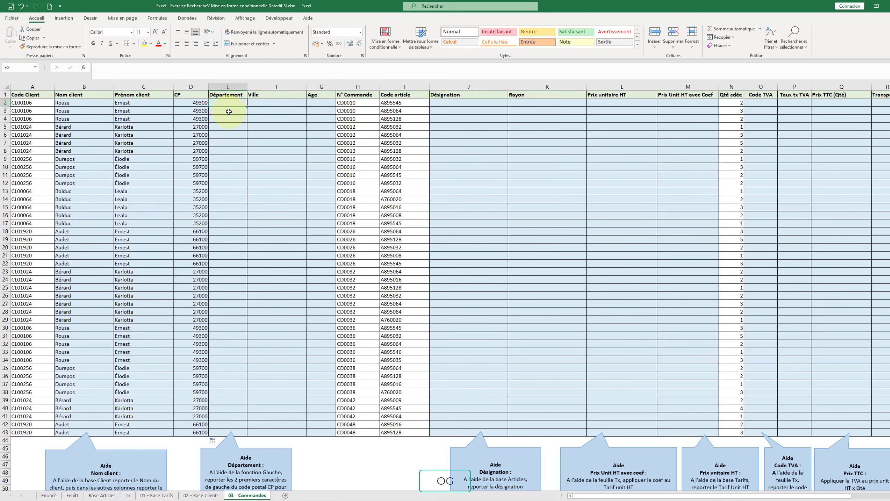
Enter =GAUCHE(D2;2) in E2 to take the postal code's first two digits.
{"action": "left_click", "coordinate": [205, 495]}
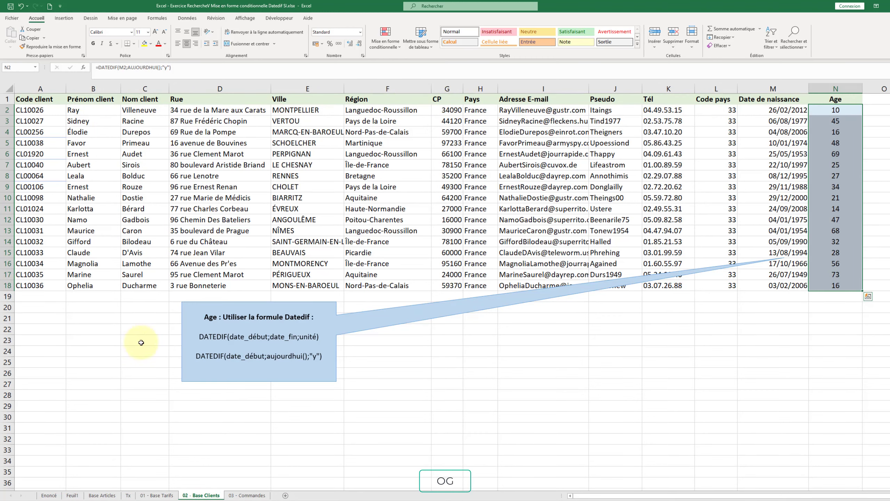
{"action": "left_click", "coordinate": [246, 495]}
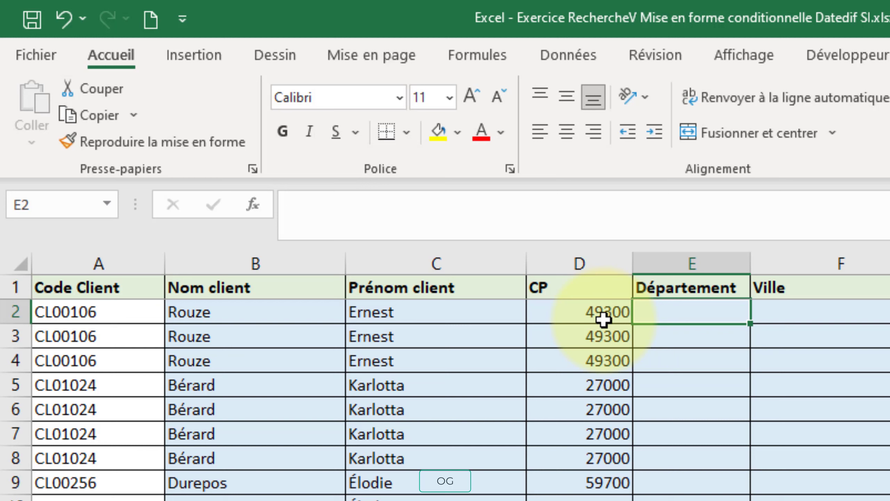
{"action": "type", "text": "=ga"}
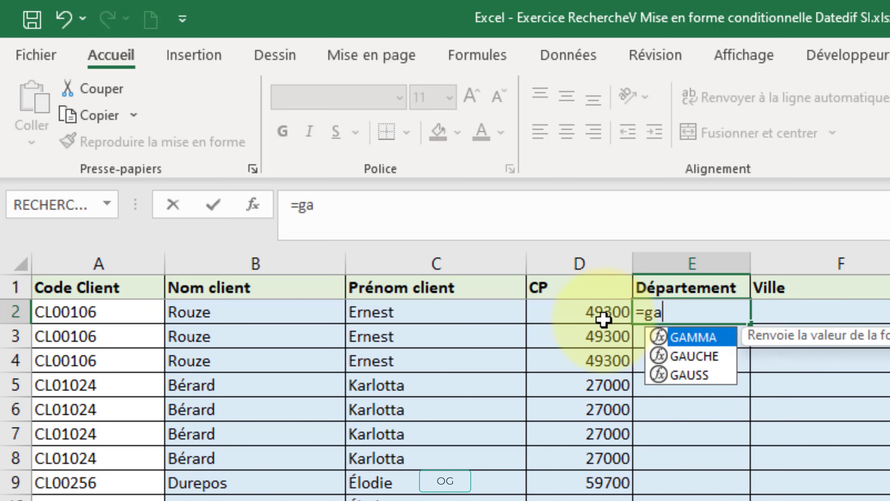
{"action": "type", "text": "uc"}
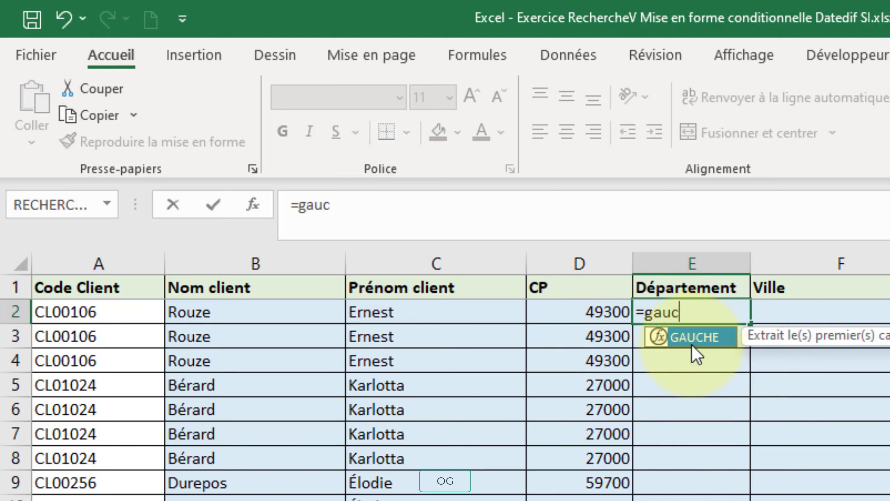
{"action": "double_click", "coordinate": [692, 344]}
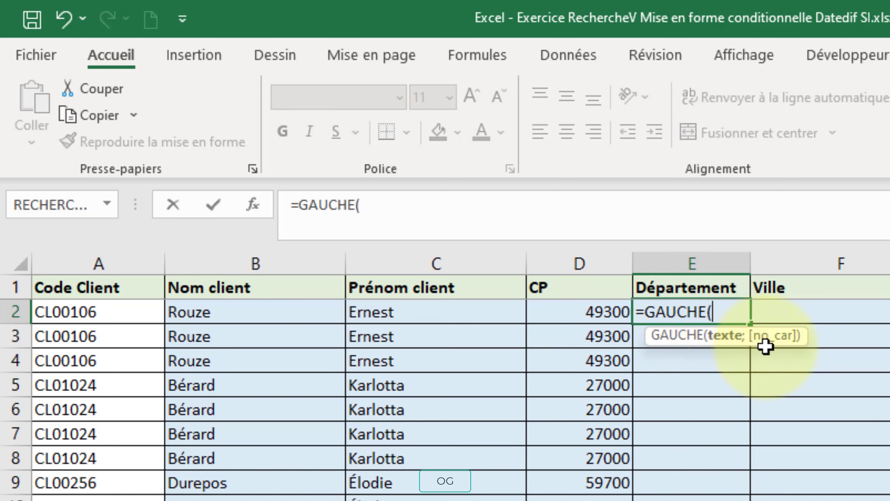
{"action": "left_click", "coordinate": [574, 315]}
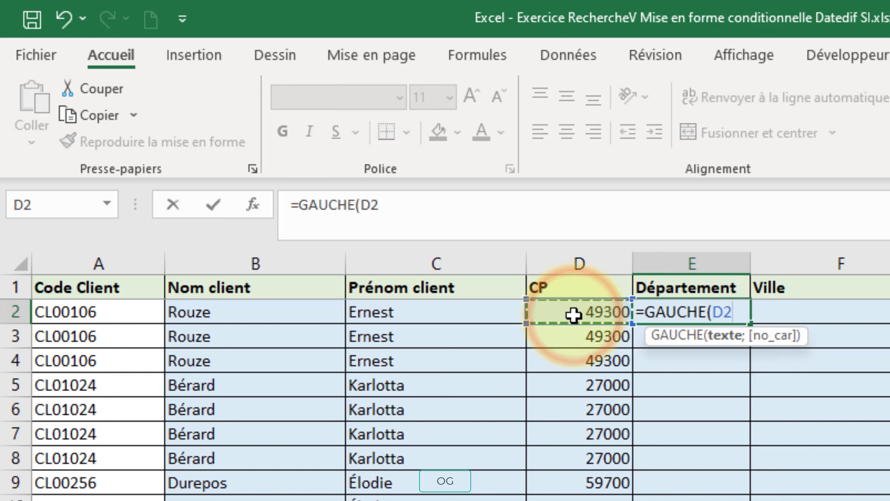
{"action": "type", "text": ";"}
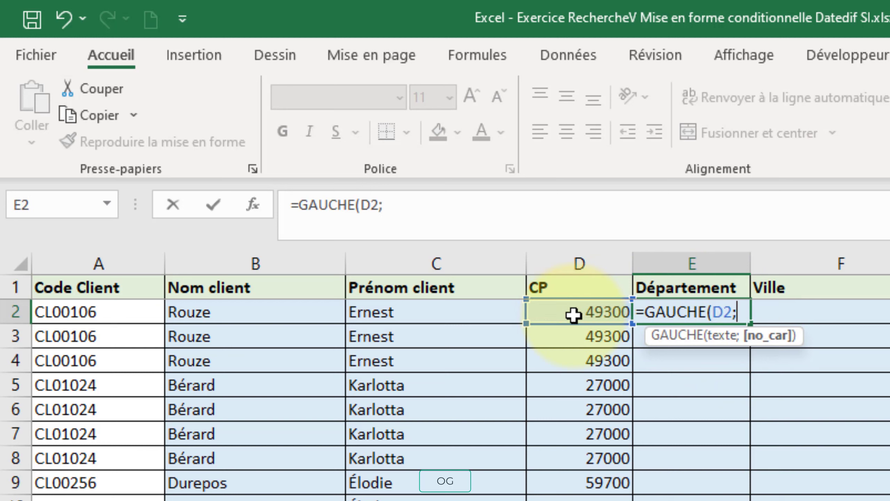
{"action": "type", "text": "2"}
{"action": "type", "text": ")"}
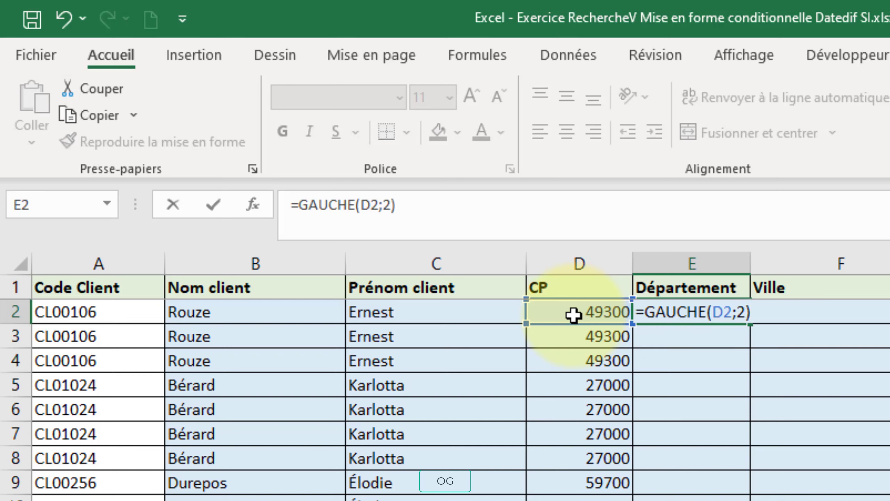
{"action": "key", "text": "Return"}
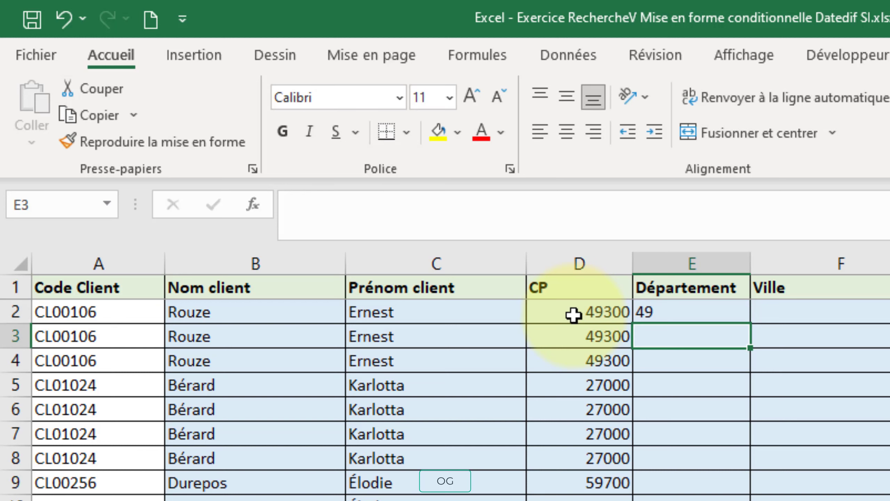
Fill the department formula down the Département column E.
{"action": "left_click", "coordinate": [691, 309]}
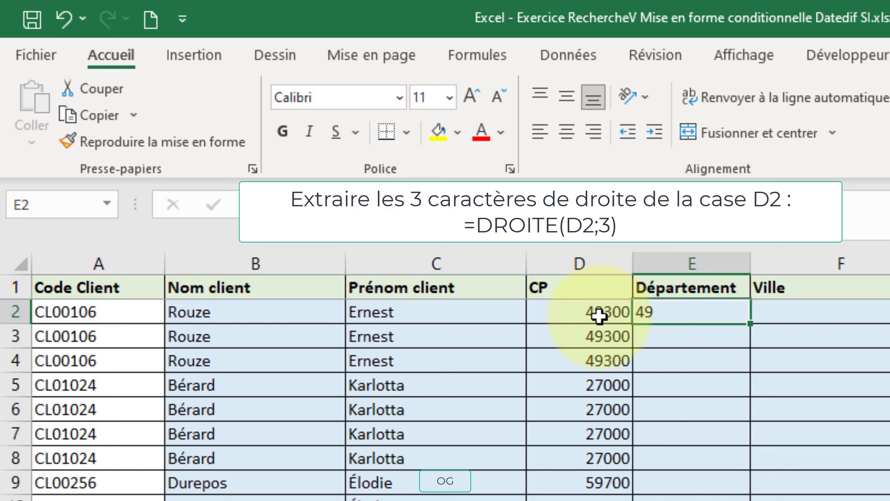
{"action": "double_click", "coordinate": [751, 323]}
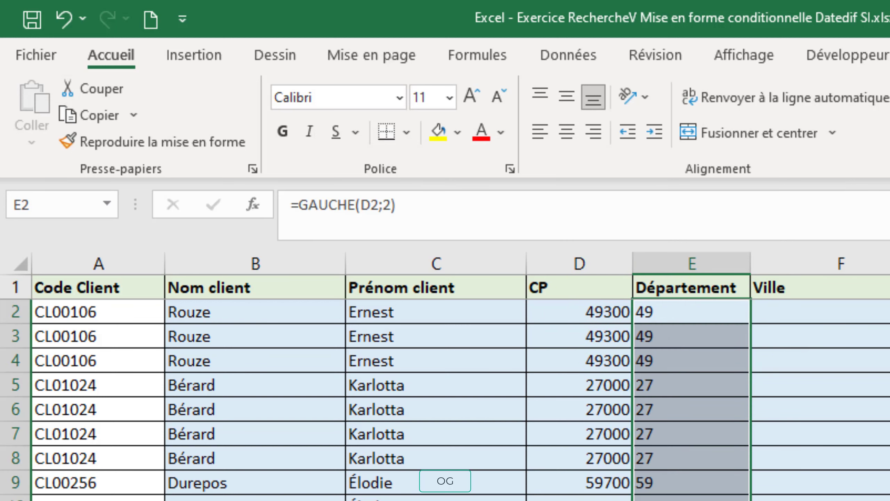
{"action": "left_click", "coordinate": [781, 307]}
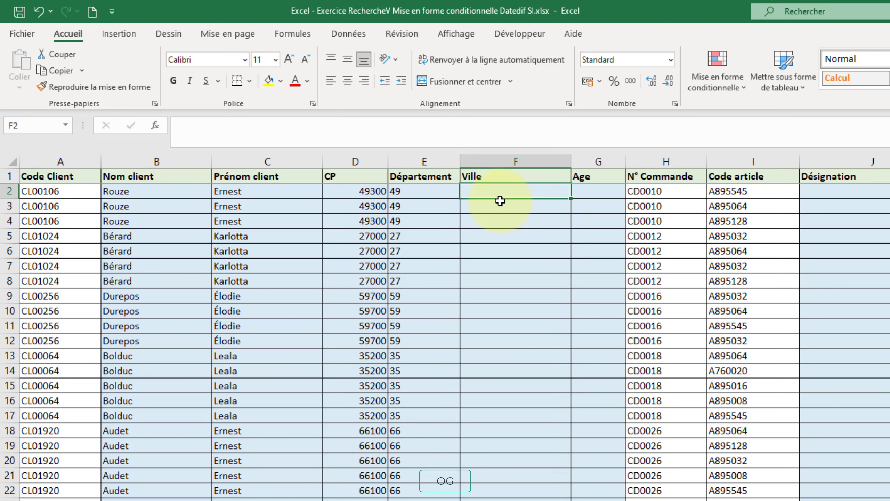
Enter =RECHERCHEV(A2;'02 - Base Clients'!A:N;5;FAUX) in F2 and fill it down the Ville column.
{"action": "type", "text": "=reche"}
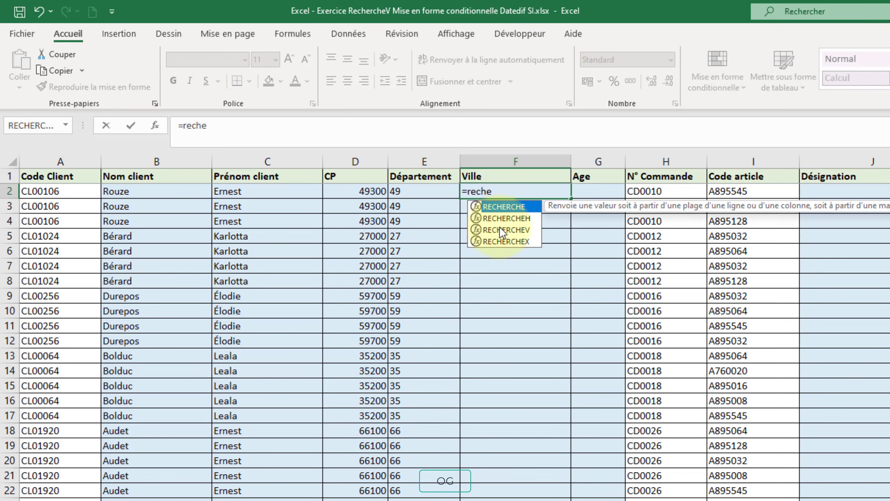
{"action": "double_click", "coordinate": [500, 230]}
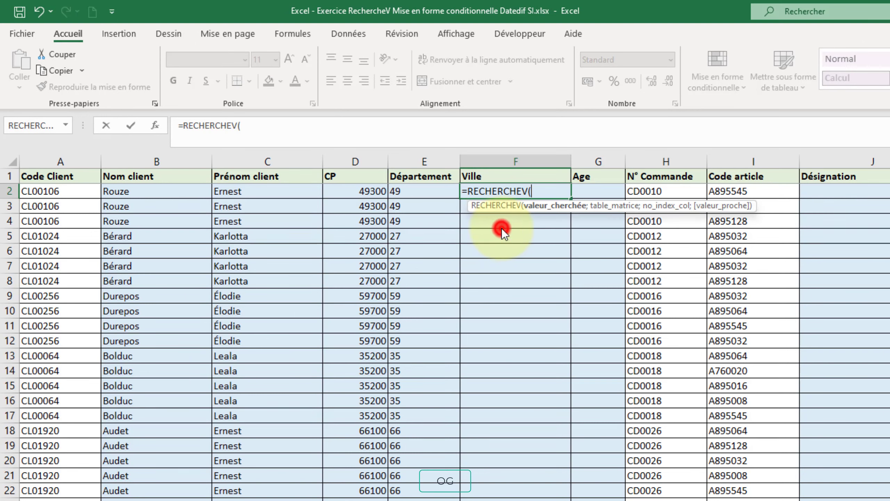
{"action": "left_click", "coordinate": [35, 193]}
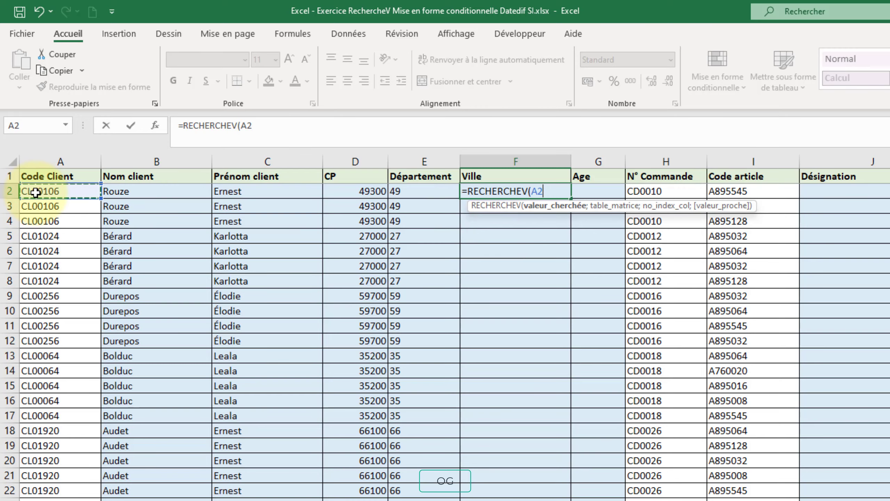
{"action": "type", "text": ";"}
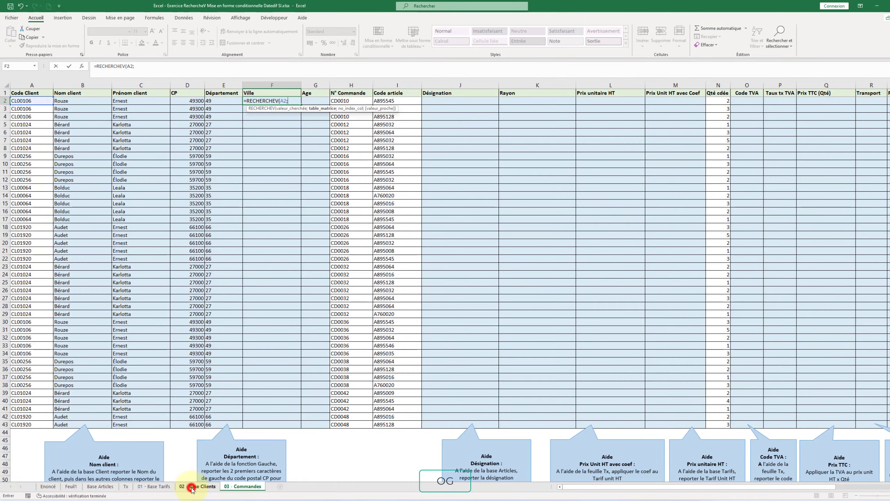
{"action": "left_click", "coordinate": [192, 487]}
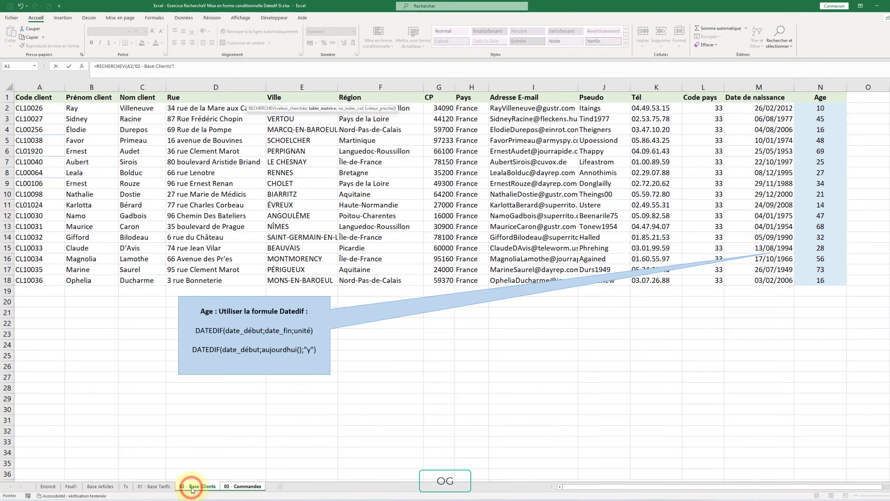
{"action": "left_click_drag", "start_coordinate": [40, 87], "coordinate": [822, 84]}
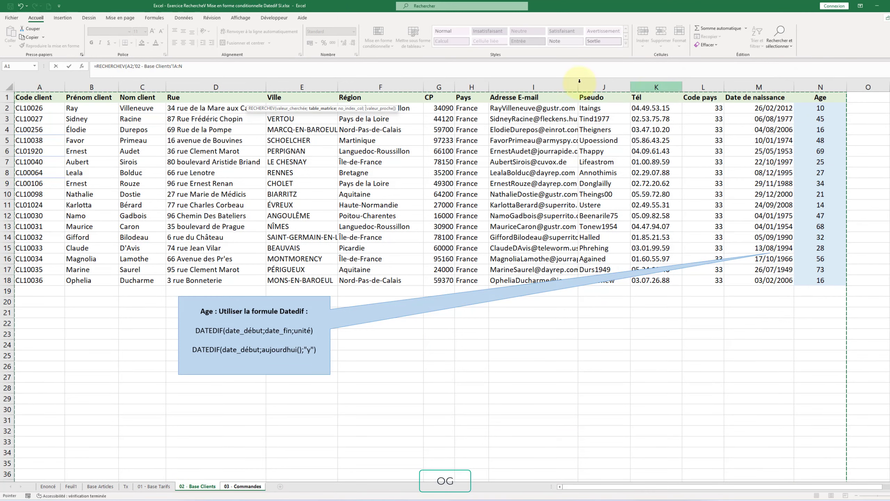
{"action": "type", "text": ";"}
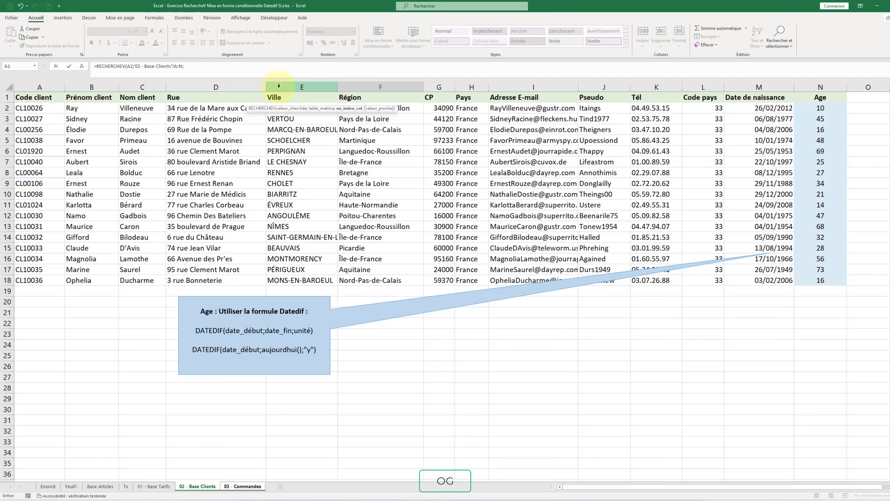
{"action": "left_click", "coordinate": [235, 70]}
{"action": "type", "text": "5"}
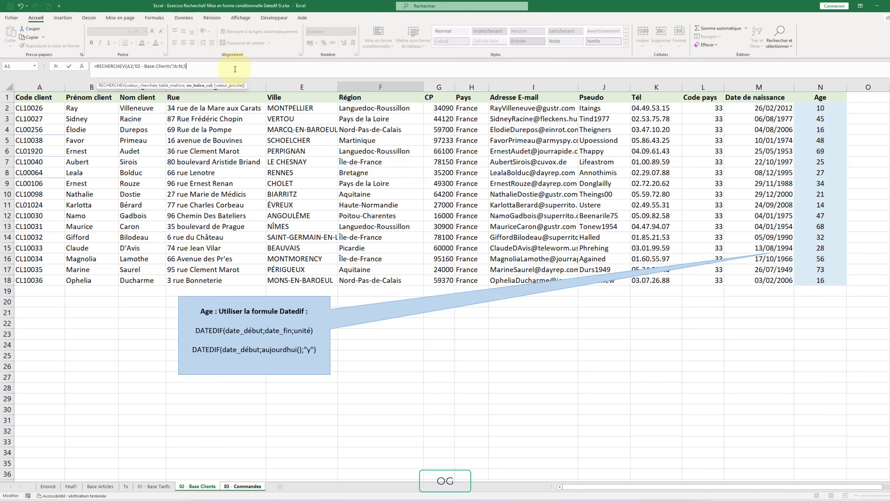
{"action": "type", "text": ";faux"}
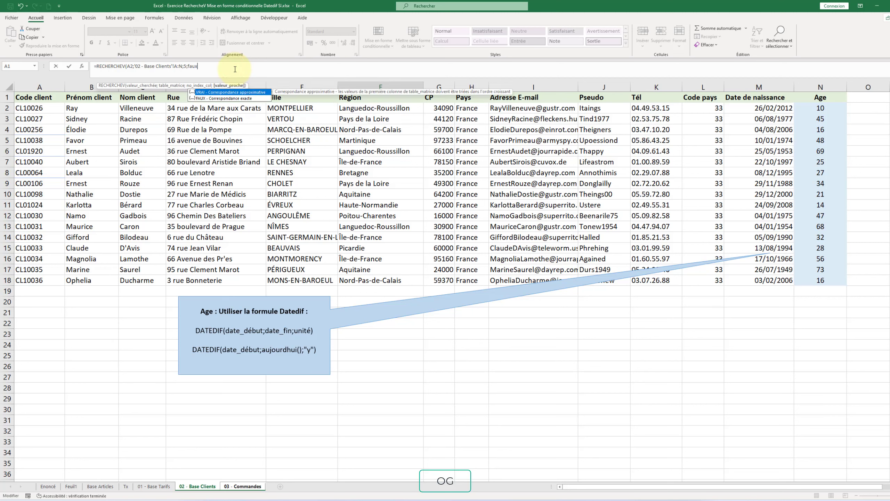
{"action": "key", "text": "Return"}
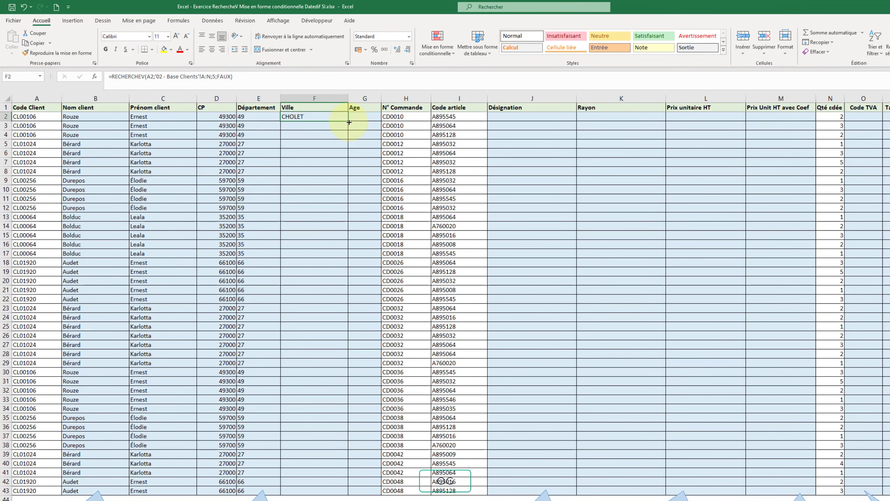
{"action": "double_click", "coordinate": [349, 122]}
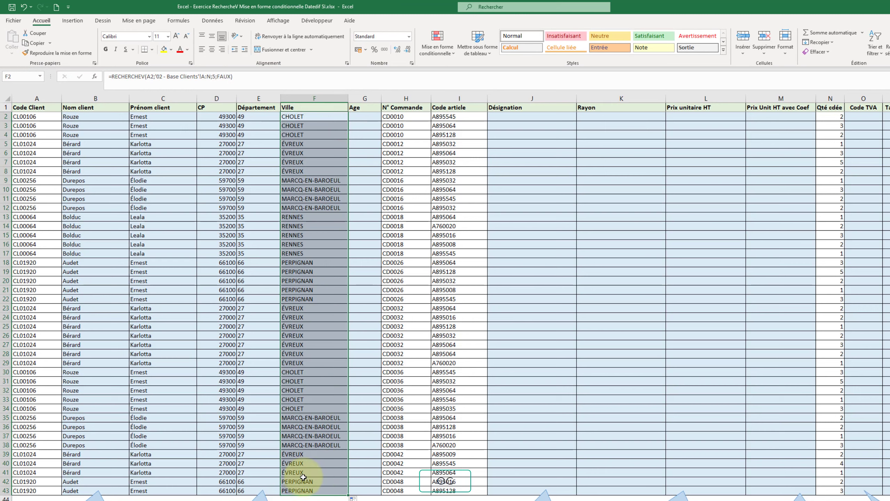
{"action": "key", "text": "Right"}
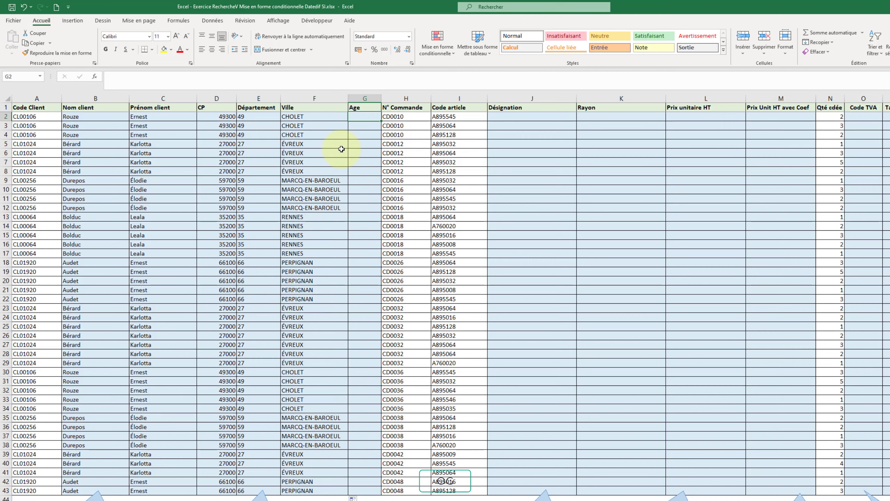
Enter =RECHERCHEV(A2;'02 - Base Clients'!A:N;14;FAUX) in G2 for the client's age.
{"action": "type", "text": "=rech"}
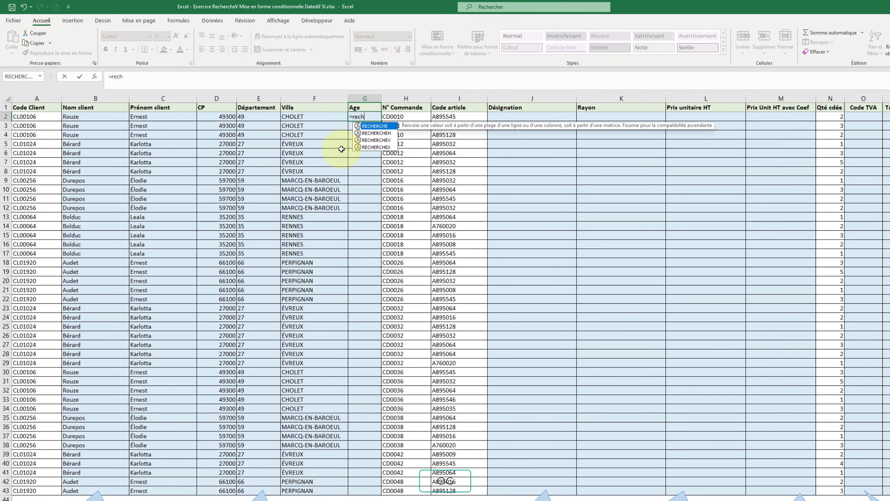
{"action": "type", "text": "e"}
{"action": "double_click", "coordinate": [372, 140]}
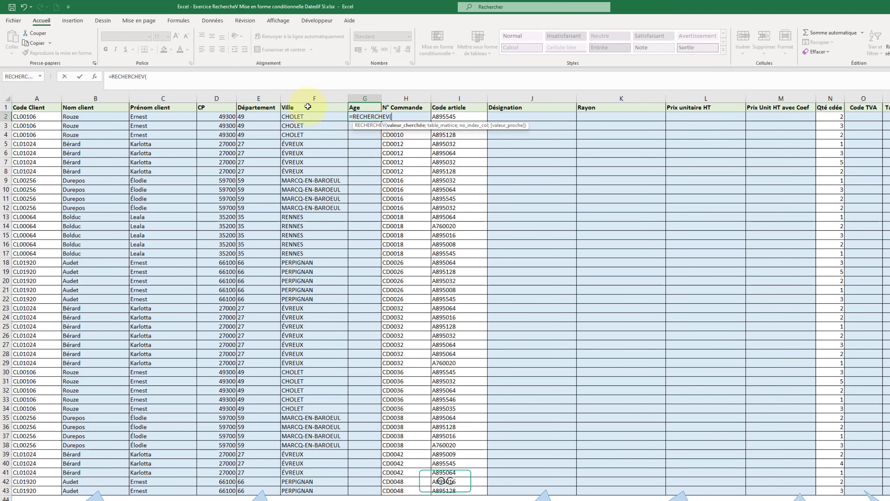
{"action": "left_click", "coordinate": [20, 118]}
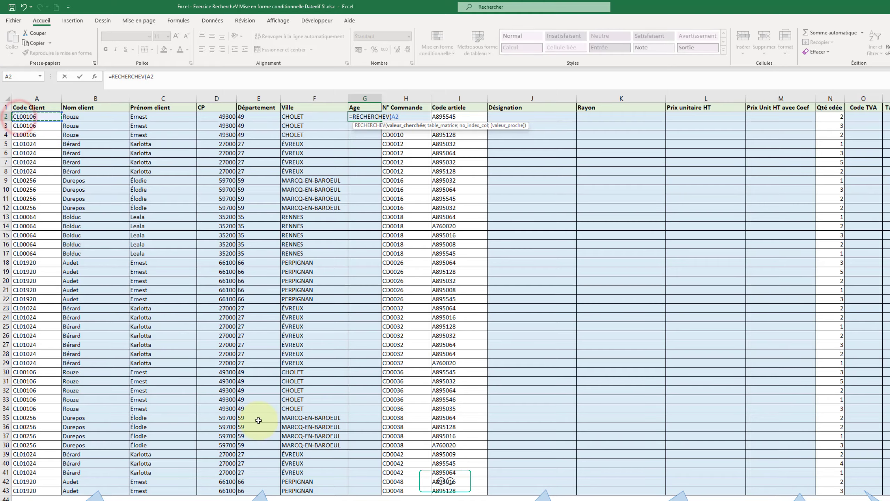
{"action": "type", "text": ";"}
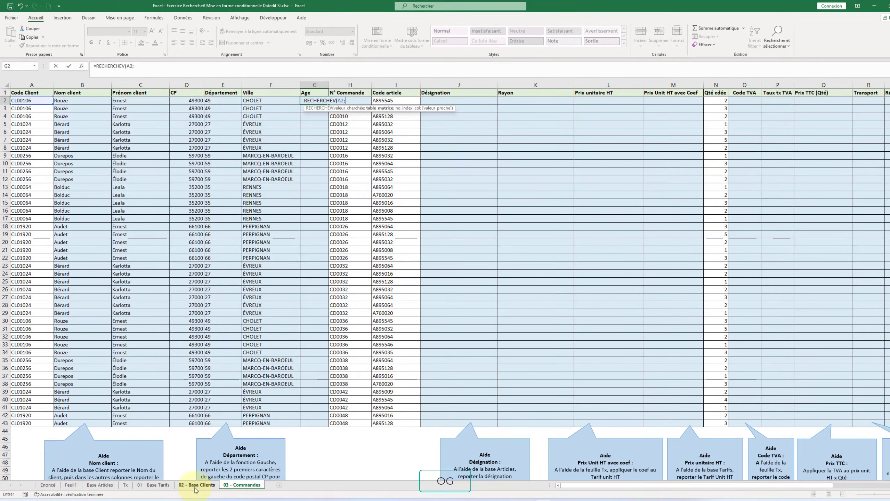
{"action": "left_click", "coordinate": [198, 487]}
{"action": "left_click_drag", "start_coordinate": [48, 84], "coordinate": [819, 89]}
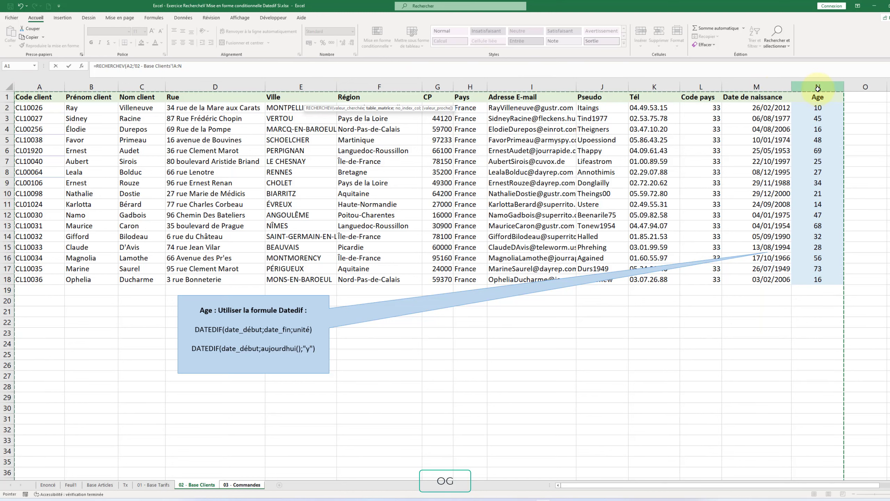
{"action": "type", "text": ";"}
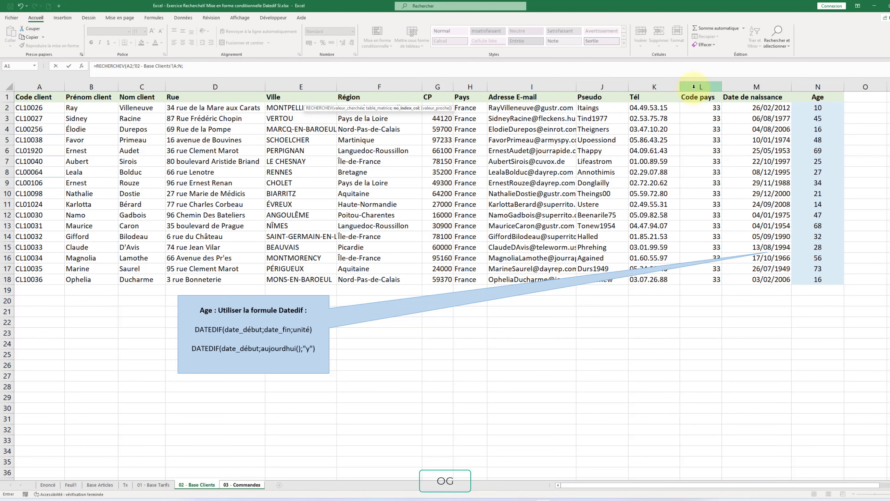
{"action": "left_click", "coordinate": [226, 69]}
{"action": "type", "text": "14"}
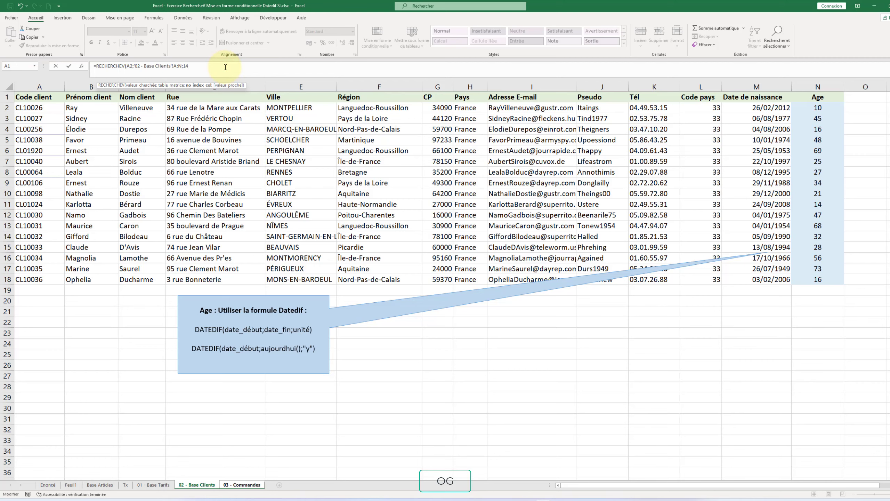
{"action": "type", "text": ";faux"}
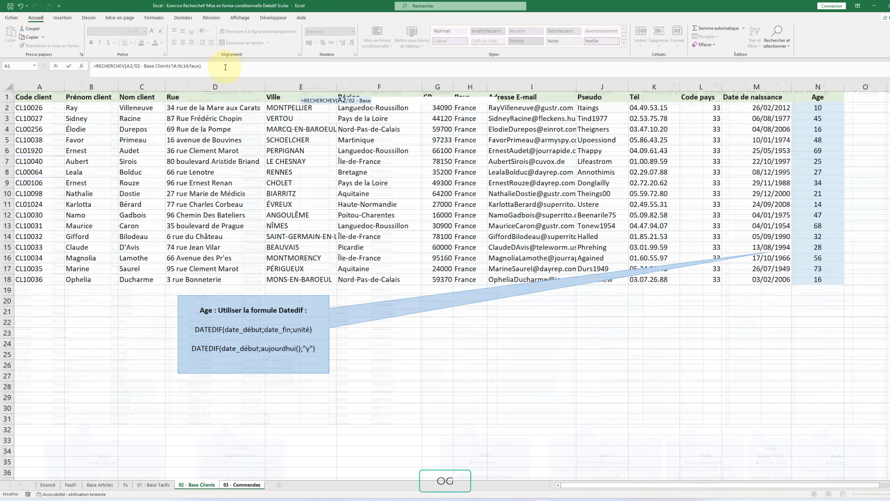
{"action": "key", "text": "Return"}
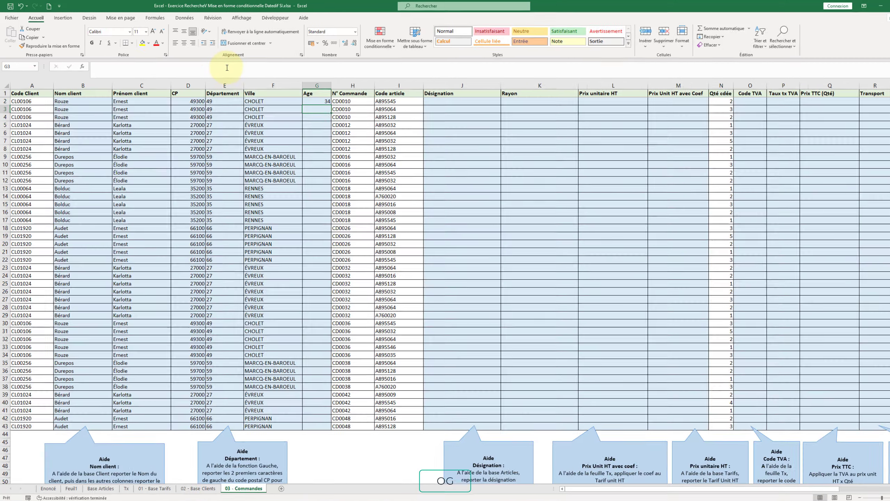
Fill the age formula down the Age column.
{"action": "left_click", "coordinate": [462, 144]}
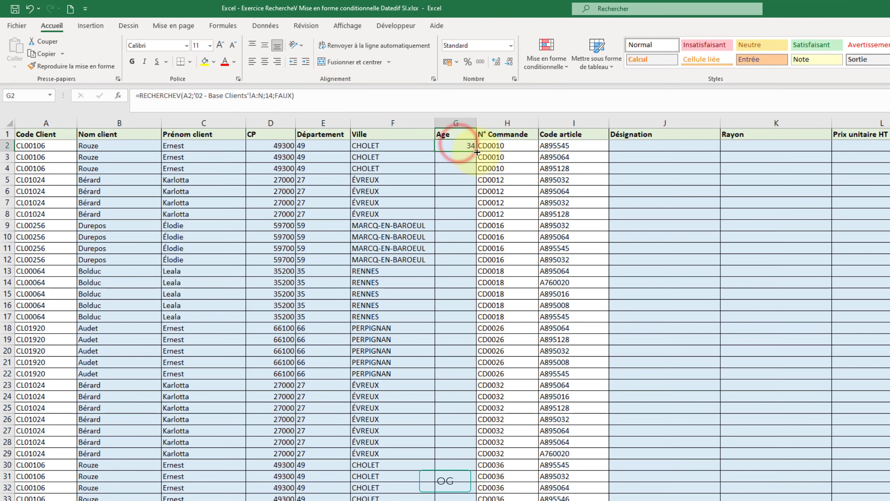
{"action": "double_click", "coordinate": [476, 152]}
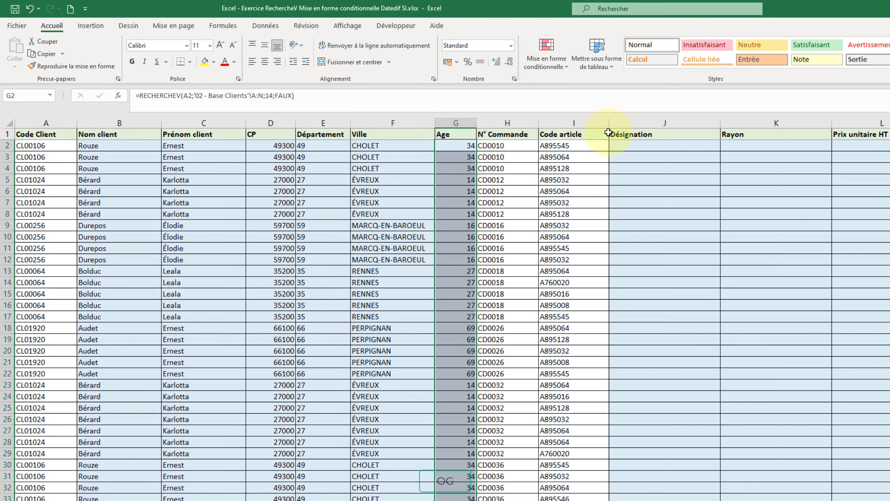
{"action": "left_click", "coordinate": [664, 147]}
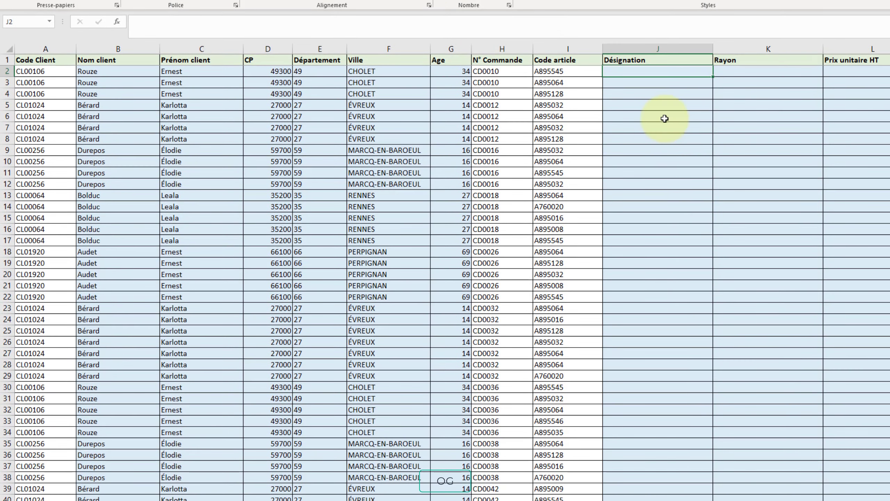
Enter =RECHERCHEV(I2;'Base Articles'!A:D;2;FAUX) in J2 and fill it down the Désignation column.
{"action": "type", "text": "=recherc"}
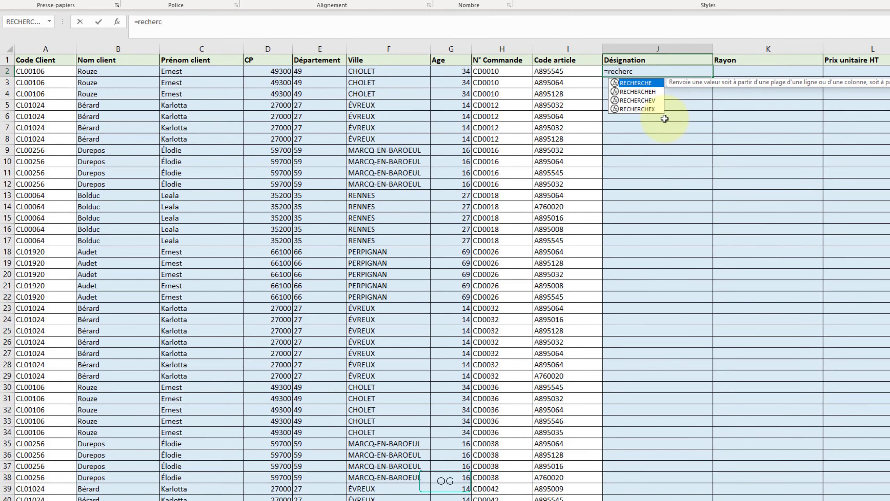
{"action": "double_click", "coordinate": [647, 100]}
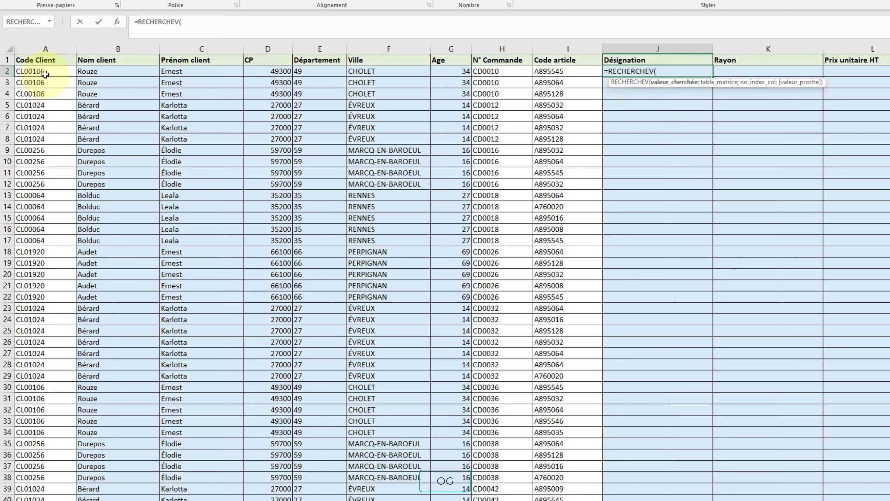
{"action": "left_click", "coordinate": [568, 74]}
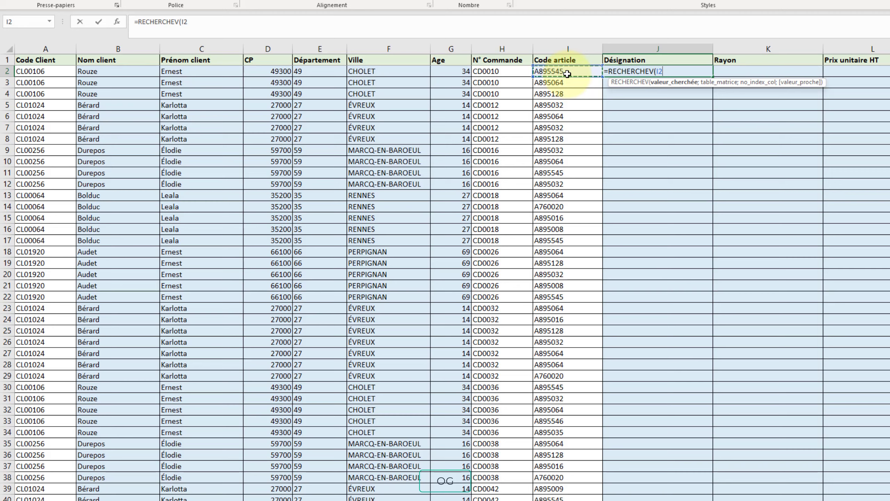
{"action": "type", "text": ";"}
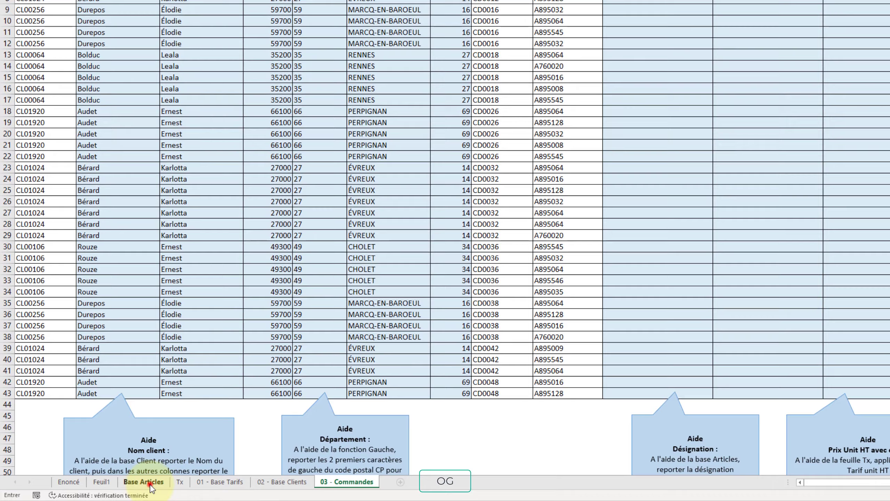
{"action": "left_click", "coordinate": [143, 482]}
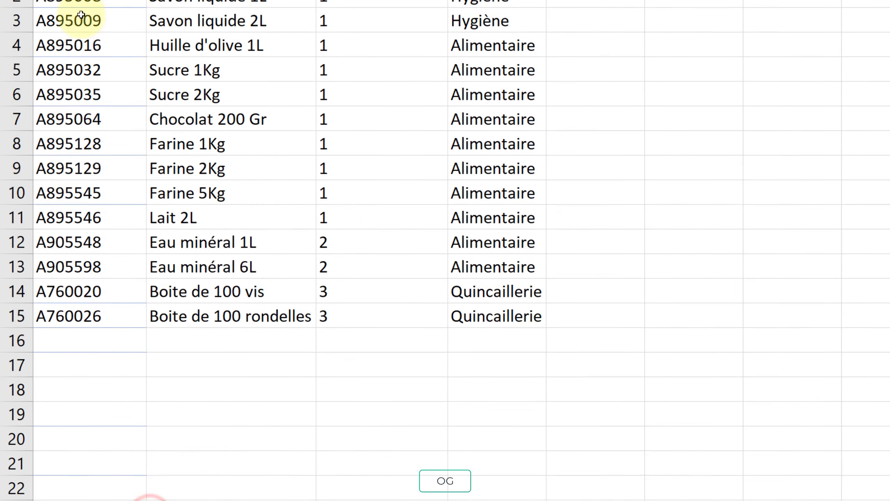
{"action": "left_click", "coordinate": [83, 57]}
{"action": "left_click_drag", "start_coordinate": [83, 58], "coordinate": [494, 62]}
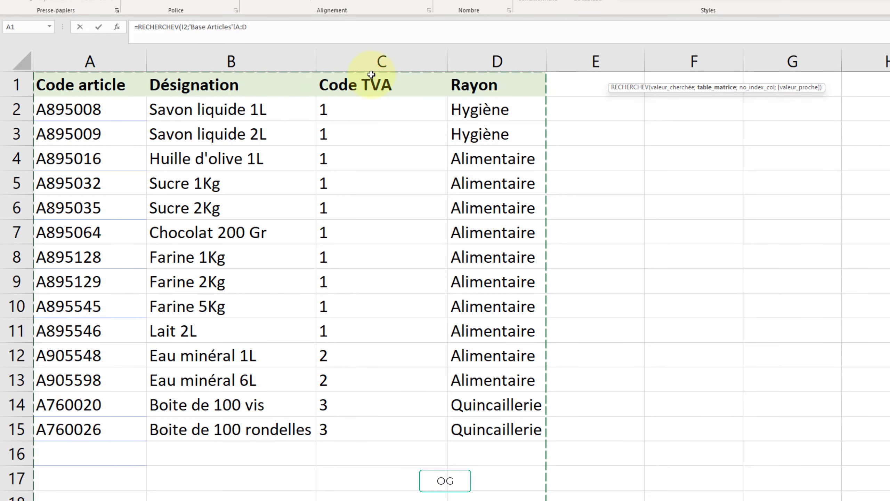
{"action": "type", "text": ";2"}
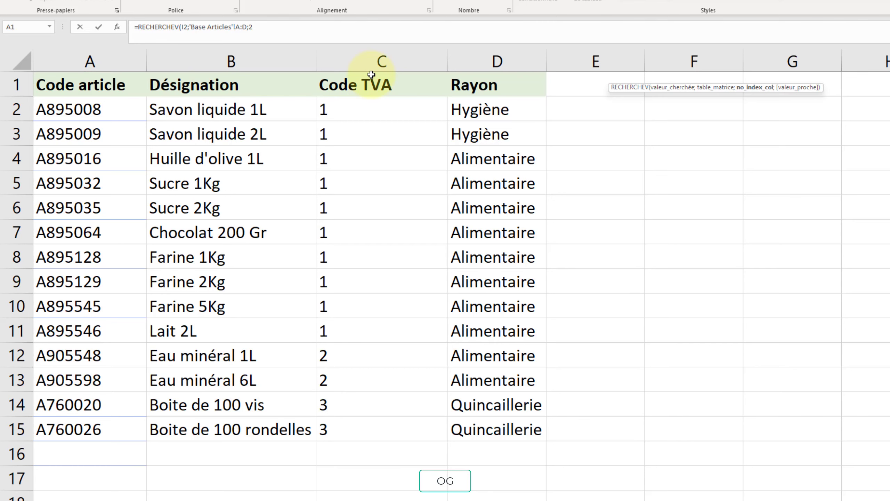
{"action": "type", "text": ";f"}
{"action": "type", "text": "aux"}
{"action": "key", "text": "Return"}
{"action": "left_click", "coordinate": [648, 77]}
{"action": "double_click", "coordinate": [714, 82]}
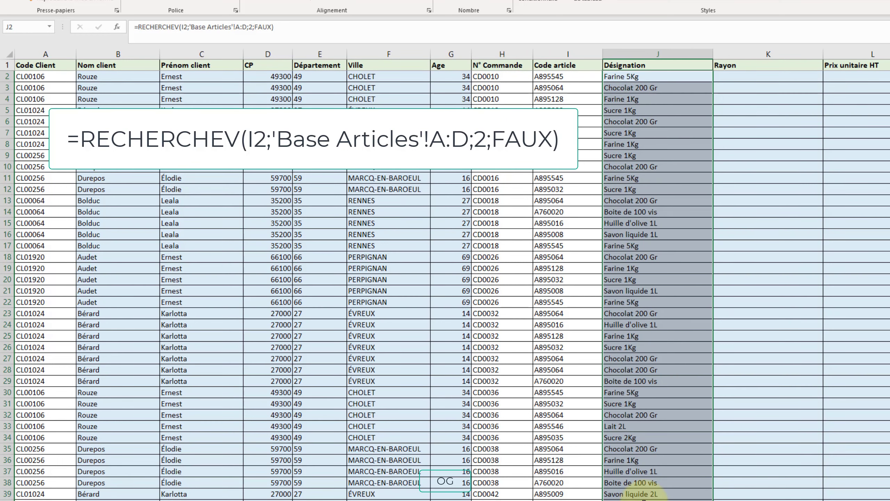
Enter =RECHERCHEV(I2;'Base Articles'!A:D;4;FAUX) in K2, returning the Rayon Alimentaire.
{"action": "left_click", "coordinate": [762, 77]}
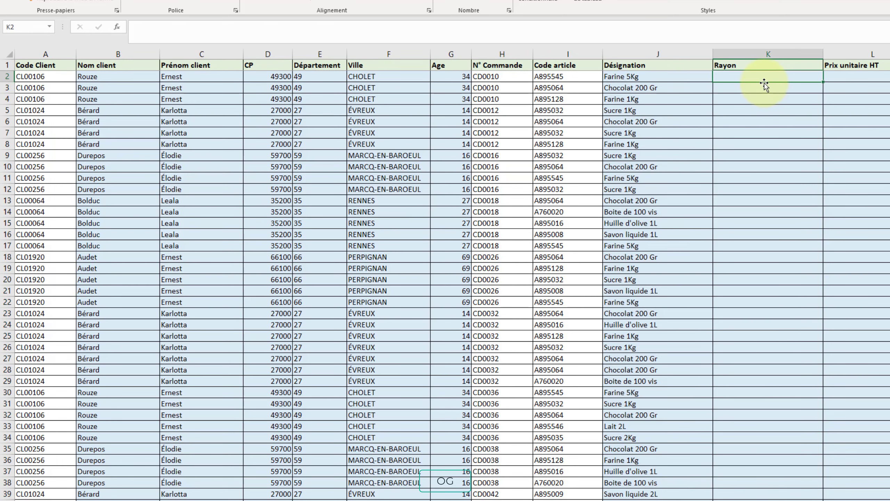
{"action": "type", "text": "="}
{"action": "type", "text": "rech"}
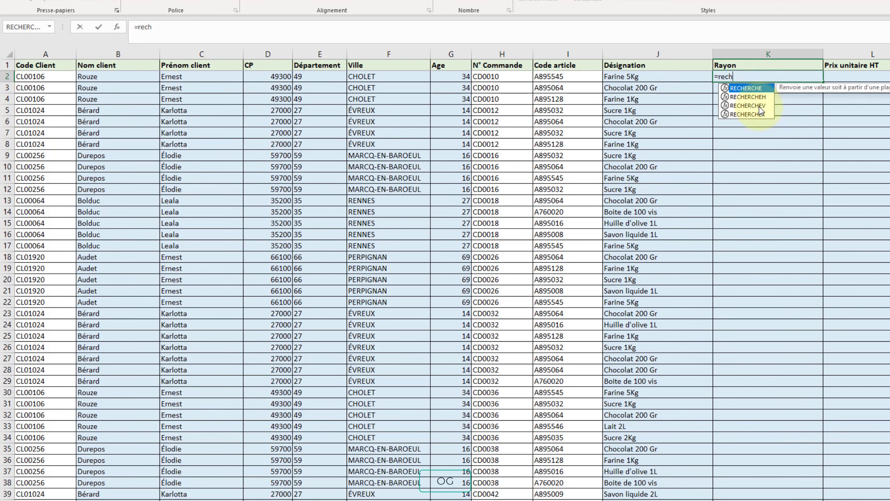
{"action": "double_click", "coordinate": [760, 106]}
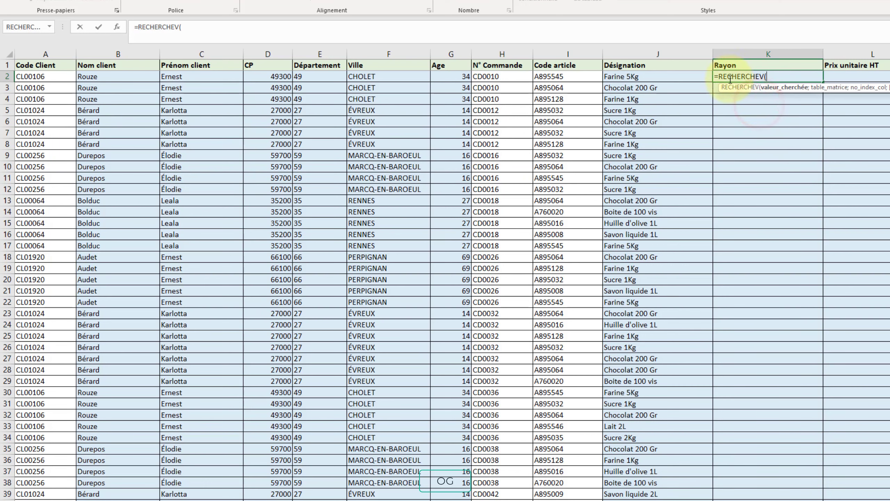
{"action": "left_click", "coordinate": [564, 77]}
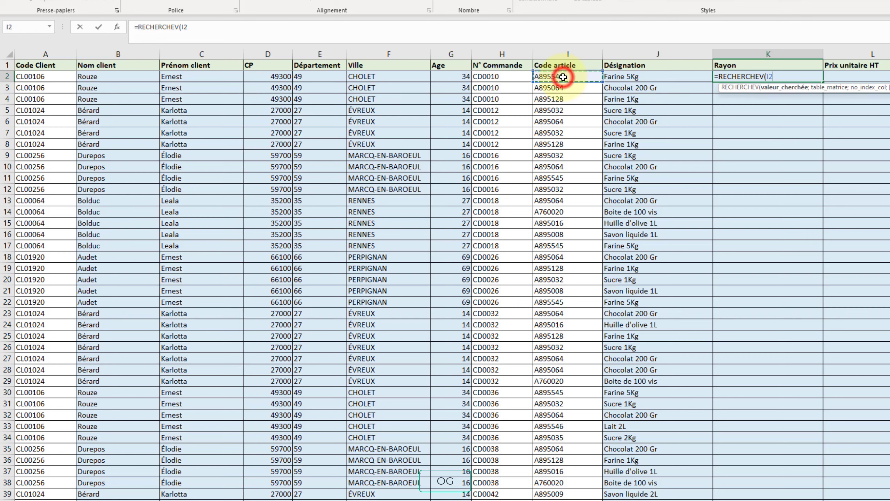
{"action": "type", "text": ";"}
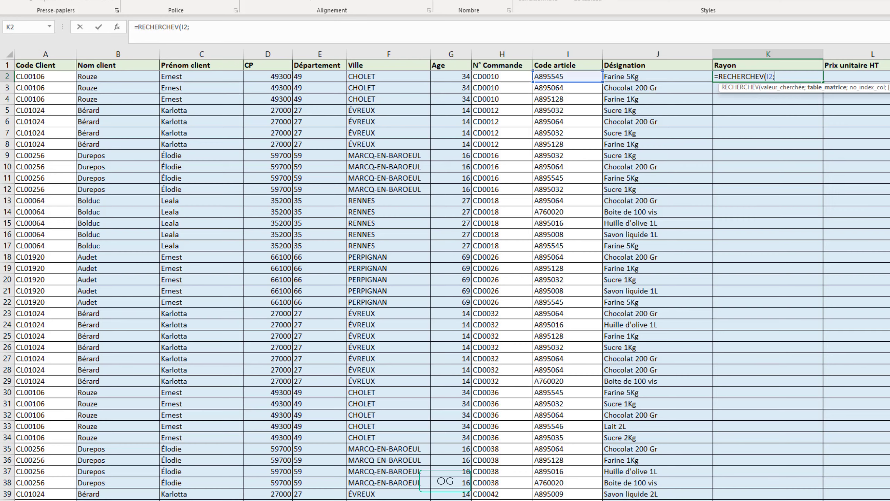
{"action": "key", "text": "ctrl+Page_Down"}
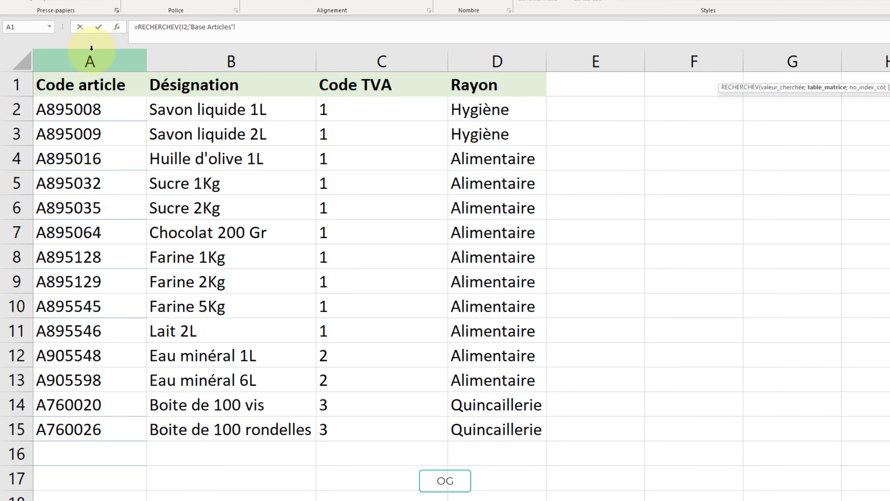
{"action": "left_click_drag", "start_coordinate": [82, 62], "coordinate": [495, 62]}
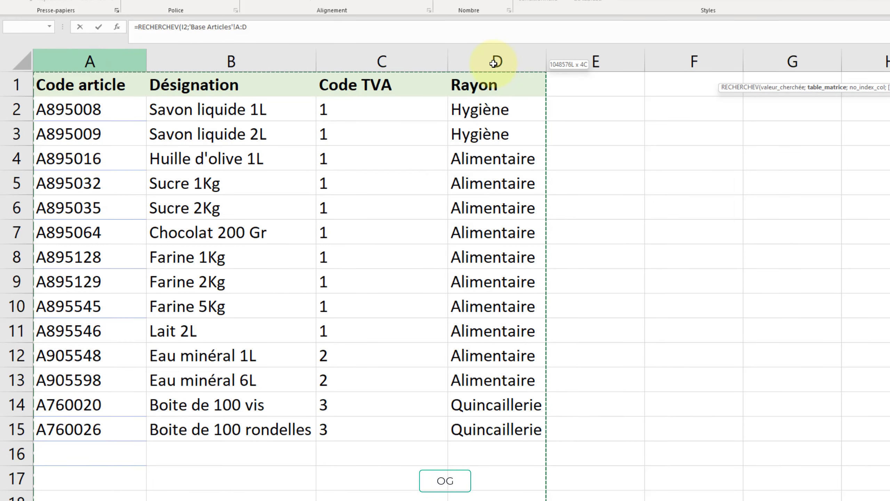
{"action": "left_click", "coordinate": [293, 28]}
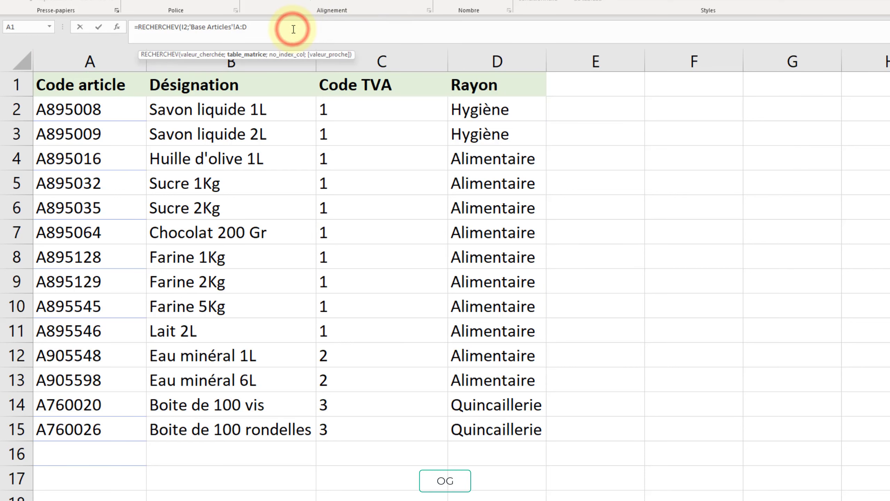
{"action": "type", "text": ";4;4"}
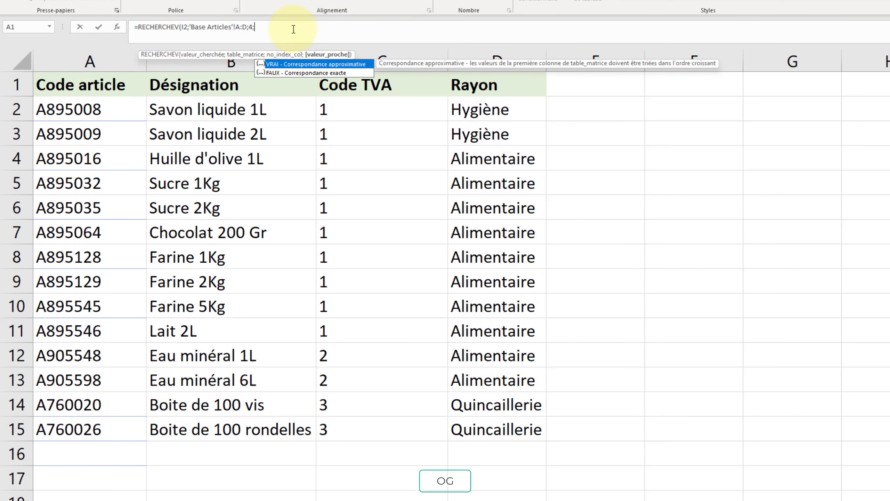
{"action": "type", "text": ")"}
{"action": "key", "text": "Return"}
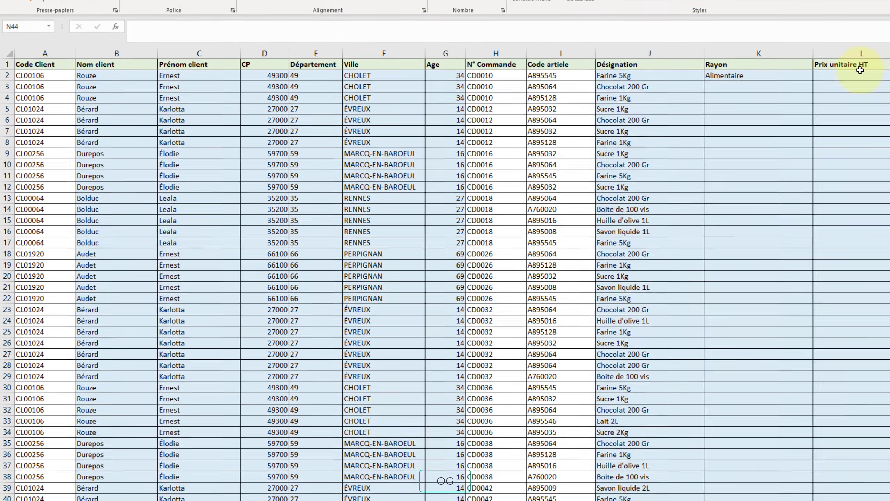
Enter =RECHERCHEV(I2;'01 - Base Tarifs'!A:C;3;FAUX) in L2, showing the 3,10 € unit price.
{"action": "left_click", "coordinate": [866, 77]}
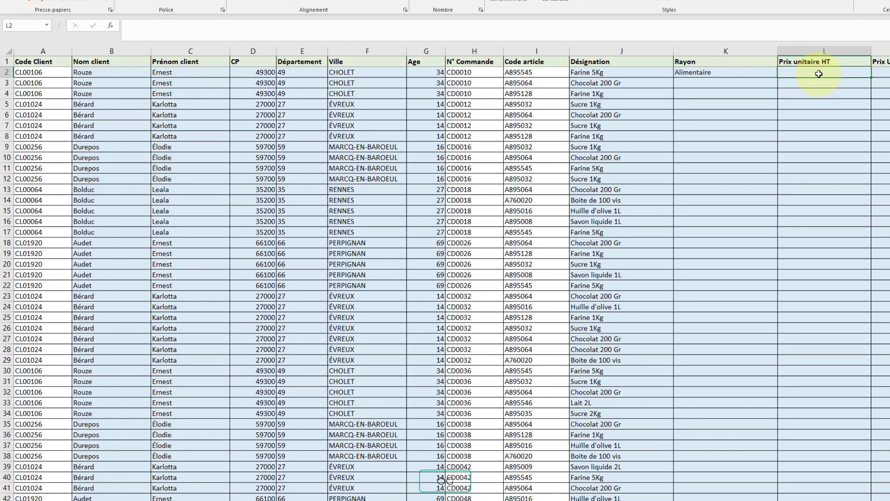
{"action": "type", "text": "="}
{"action": "type", "text": "reche"}
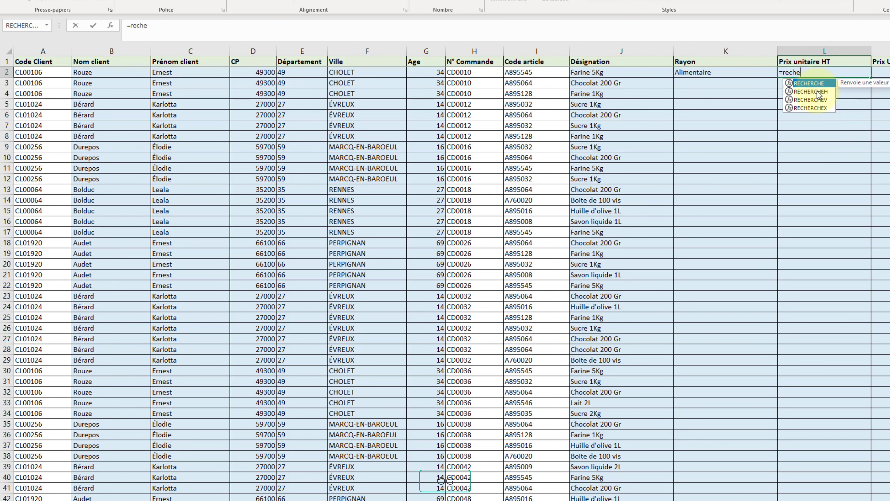
{"action": "double_click", "coordinate": [817, 101]}
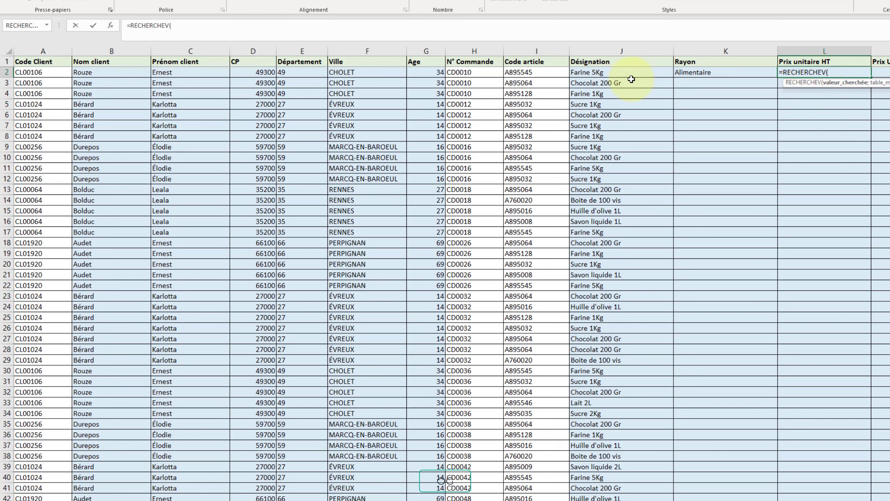
{"action": "left_click", "coordinate": [536, 73]}
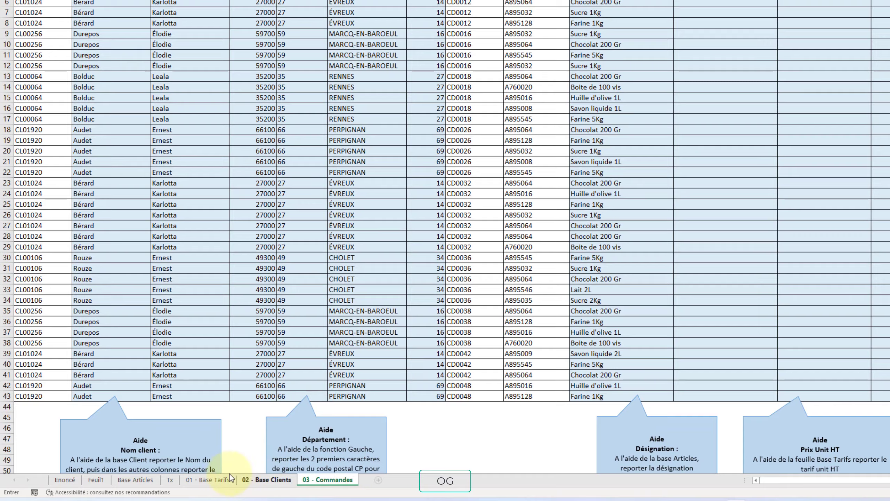
{"action": "left_click", "coordinate": [229, 475]}
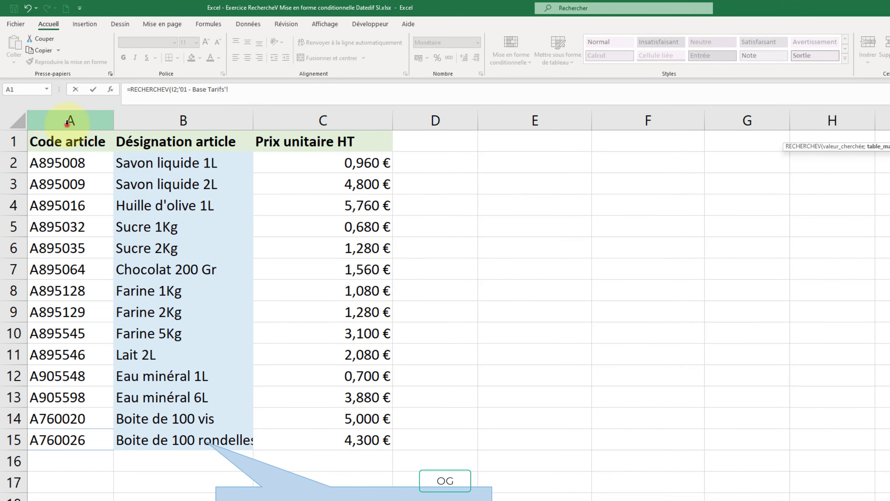
{"action": "left_click_drag", "start_coordinate": [67, 123], "coordinate": [347, 120]}
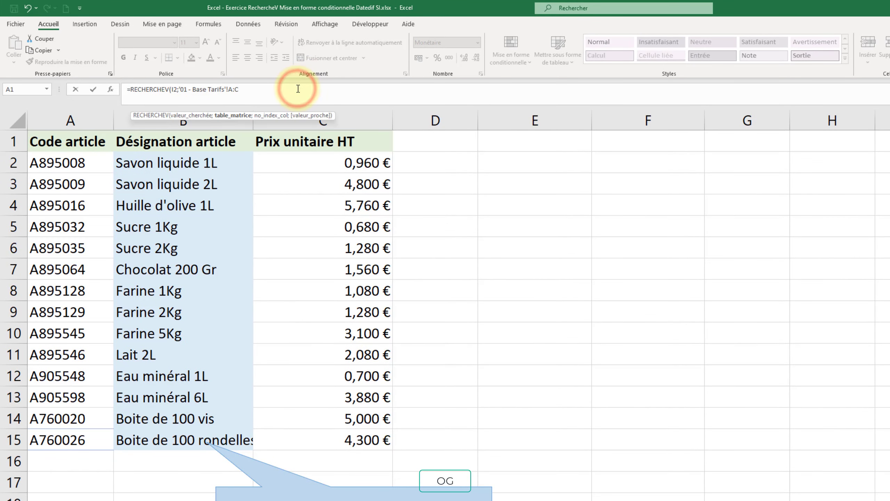
{"action": "type", "text": ";3"}
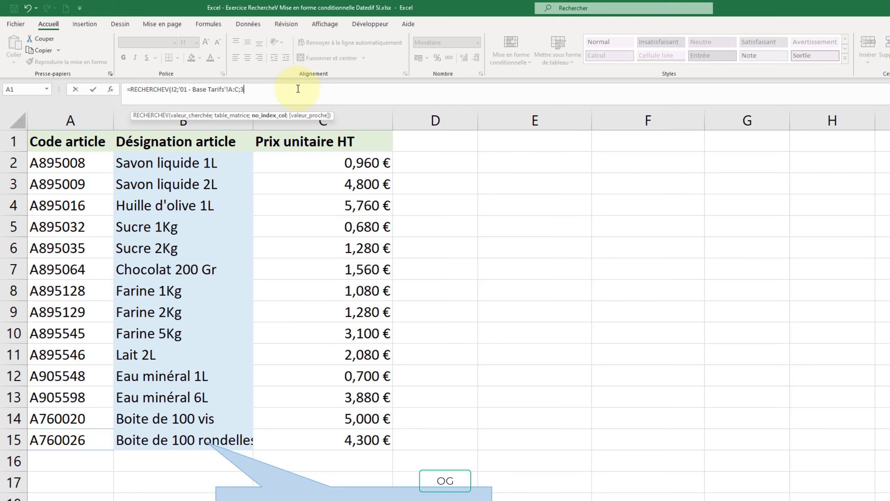
{"action": "type", "text": ";"}
{"action": "type", "text": ")"}
{"action": "key", "text": "Return"}
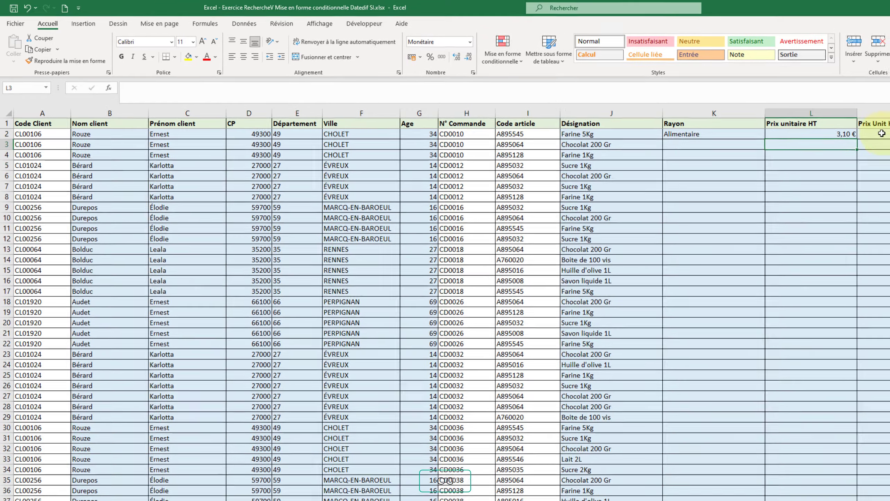
Enter =L2*Tx!E2 in M2 to apply the 1,25 margin coefficient, giving 3,88 €.
{"action": "left_click", "coordinate": [830, 125]}
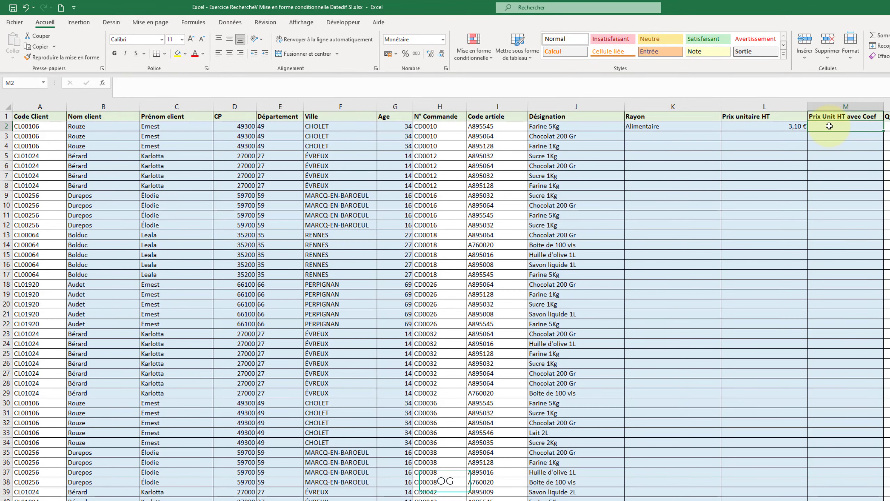
{"action": "type", "text": "="}
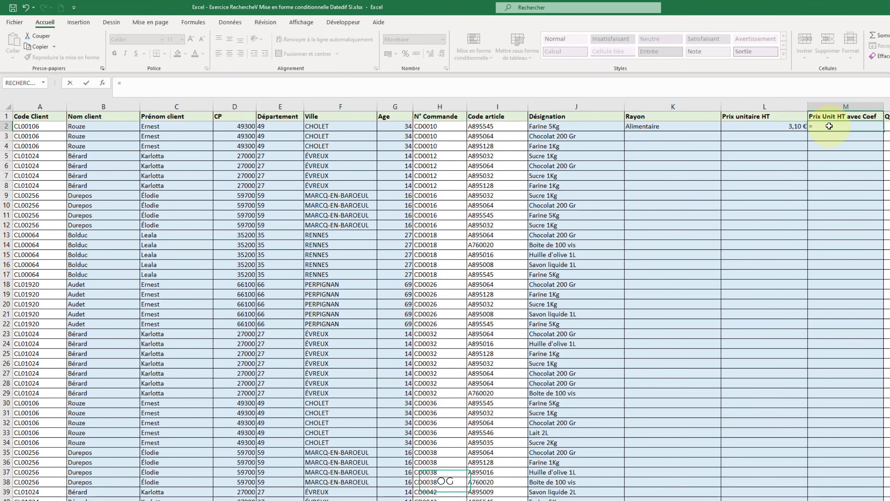
{"action": "left_click", "coordinate": [777, 122]}
{"action": "type", "text": "*"}
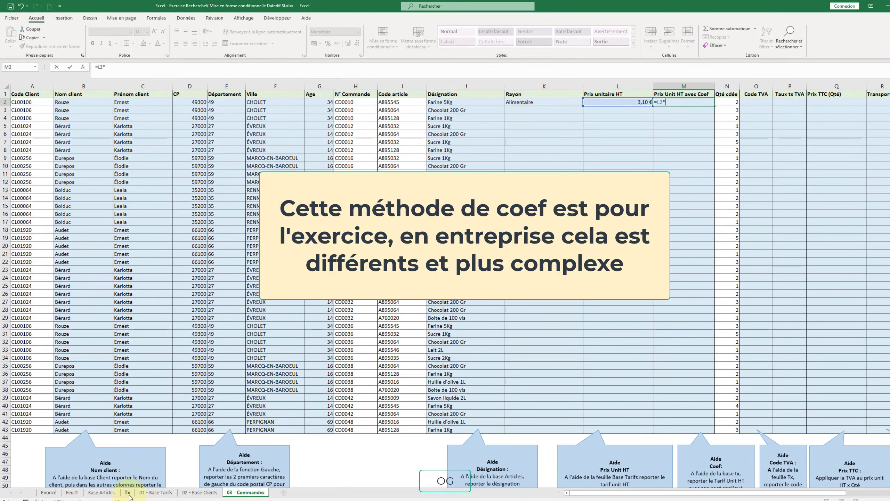
{"action": "left_click", "coordinate": [128, 492]}
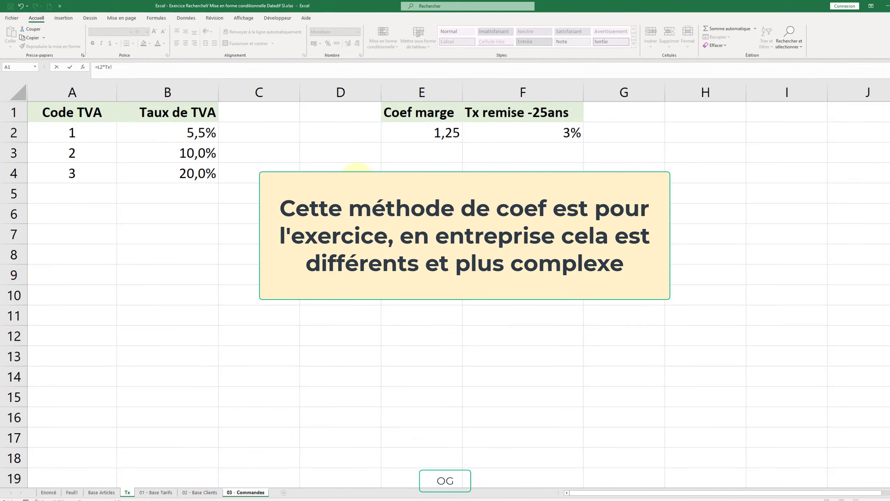
{"action": "left_click", "coordinate": [423, 133]}
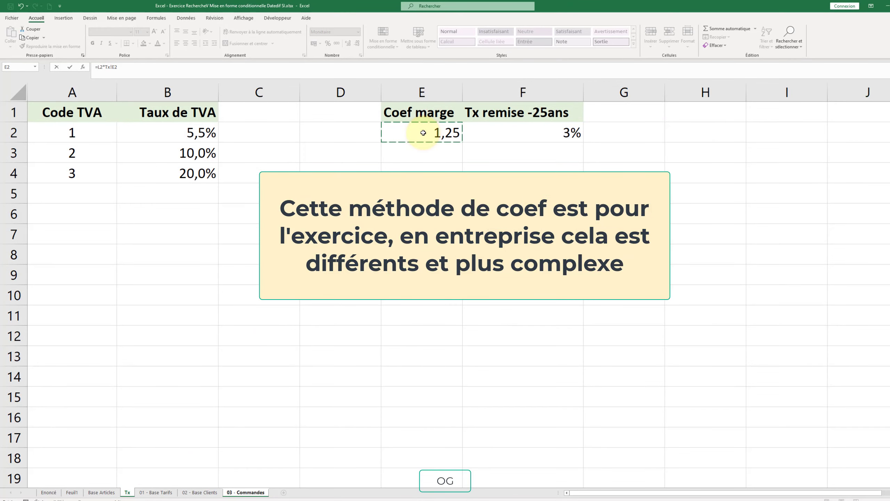
{"action": "key", "text": "Return"}
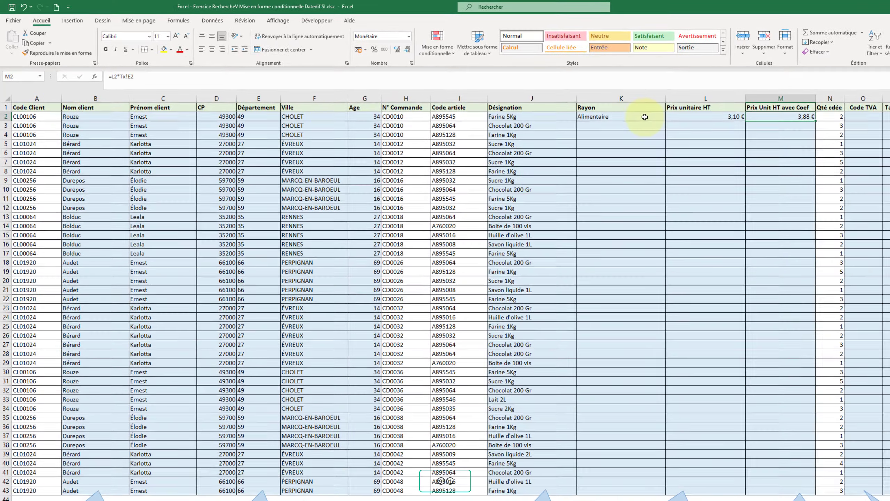
Fill the K2:M2 Rayon, unit price and coefficient formulas down to the last order row.
{"action": "left_click", "coordinate": [645, 117]}
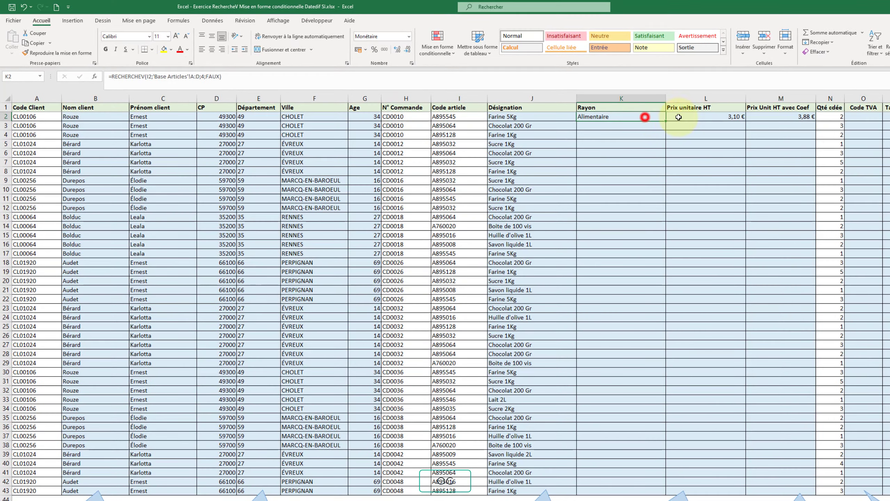
{"action": "left_click_drag", "start_coordinate": [679, 117], "coordinate": [785, 117]}
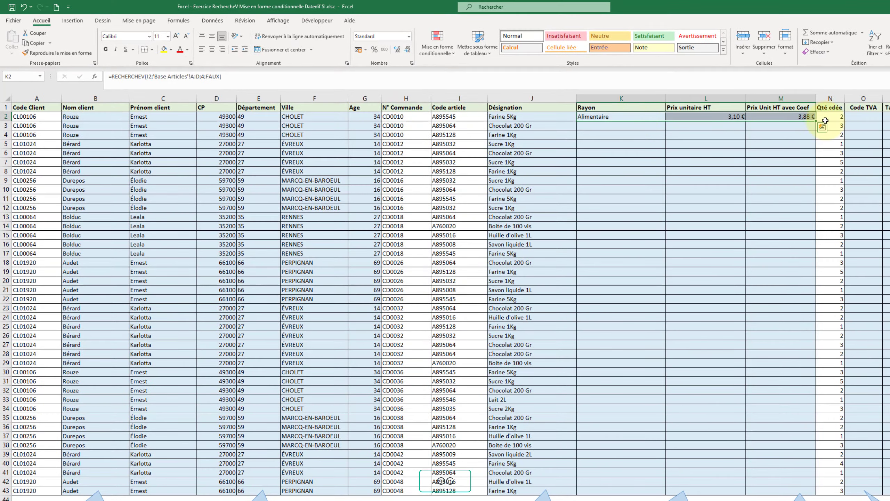
{"action": "double_click", "coordinate": [815, 120]}
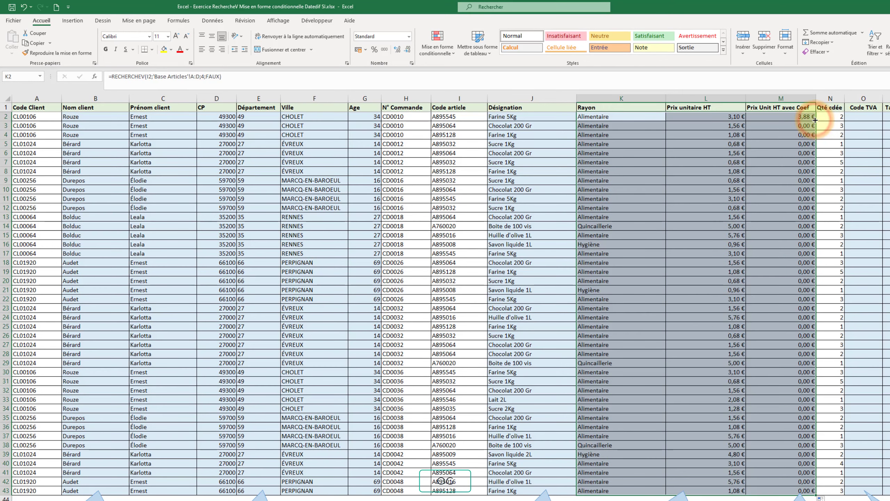
Inspect the filled results in M7, K2:K43 and L2:L43 against the original M2 formula.
{"action": "left_click", "coordinate": [766, 164]}
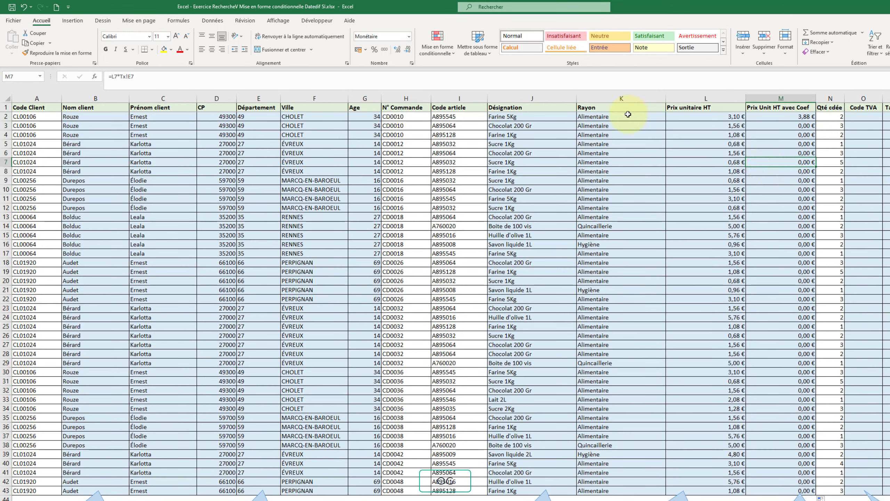
{"action": "left_click_drag", "start_coordinate": [626, 117], "coordinate": [626, 486]}
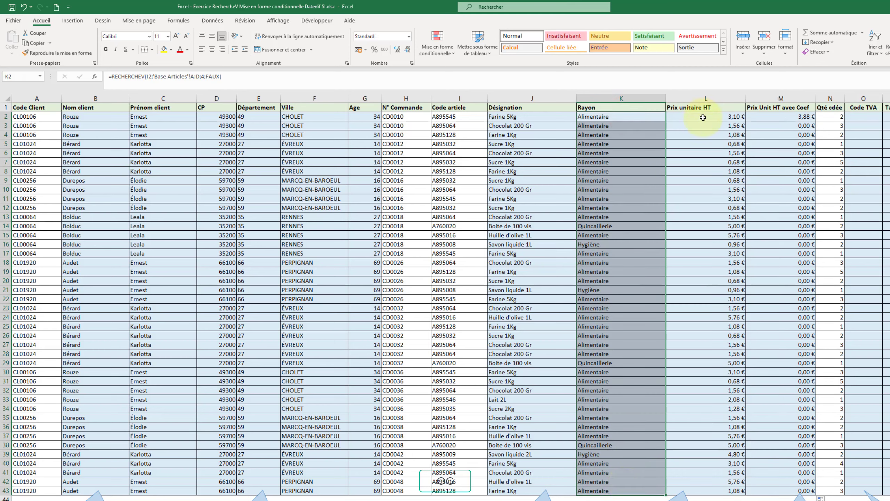
{"action": "left_click_drag", "start_coordinate": [703, 117], "coordinate": [693, 496]}
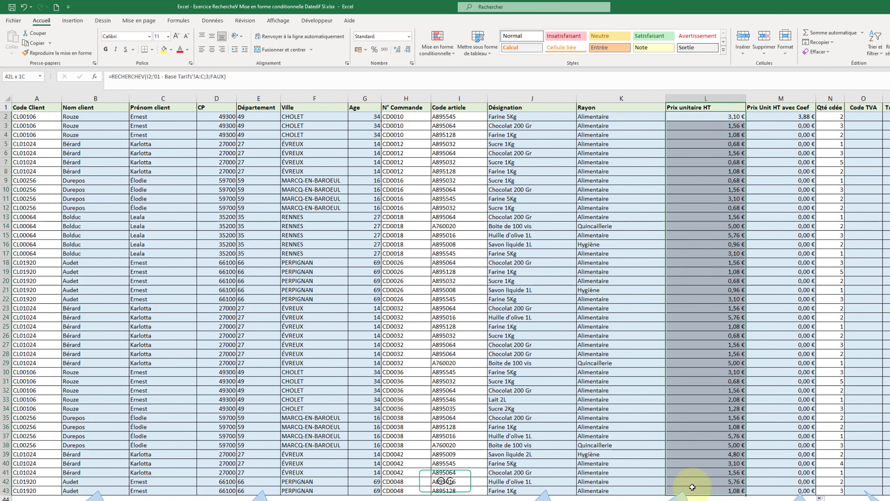
{"action": "left_click", "coordinate": [793, 117]}
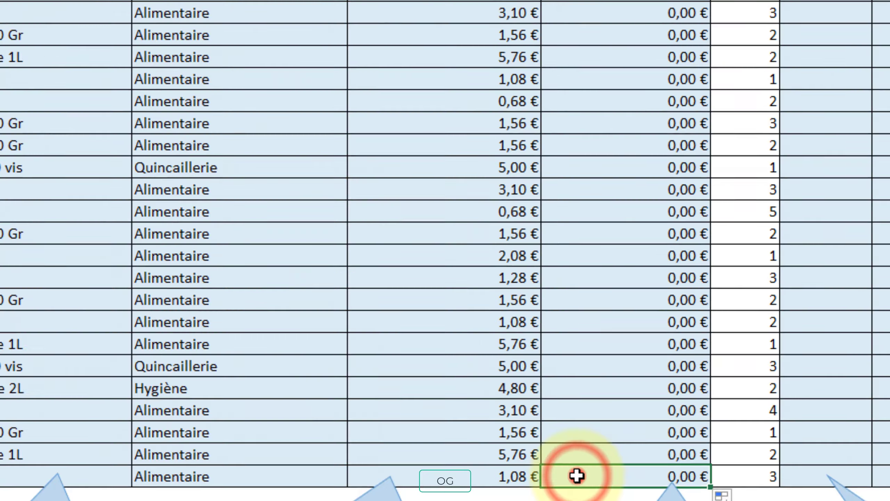
Examine M43's shifted Tx!E43 reference, then bring up the Tx sheet holding the 1,25 coefficient.
{"action": "double_click", "coordinate": [761, 491]}
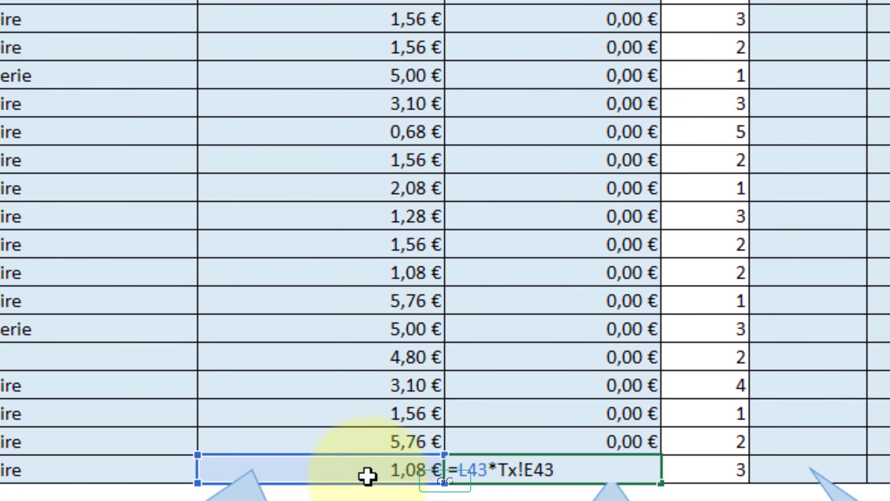
{"action": "left_click", "coordinate": [489, 470]}
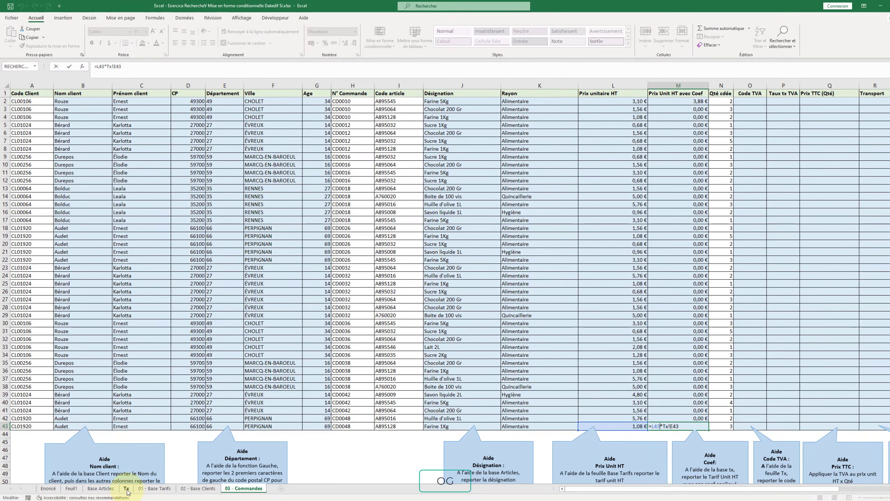
{"action": "left_click", "coordinate": [127, 489]}
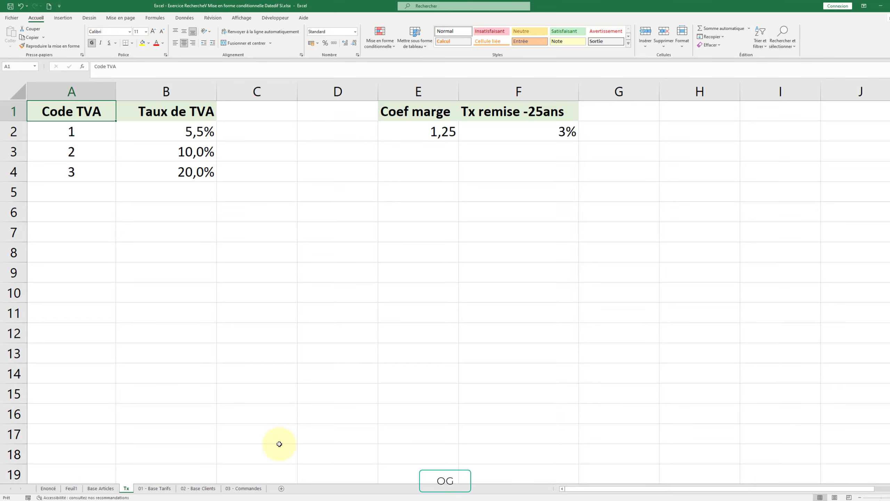
Clear the Prix Unit HT avec Coef values in M2:M42 on the 03 - Commandes sheet.
{"action": "left_click", "coordinate": [243, 489]}
{"action": "left_click_drag", "start_coordinate": [678, 101], "coordinate": [670, 426]}
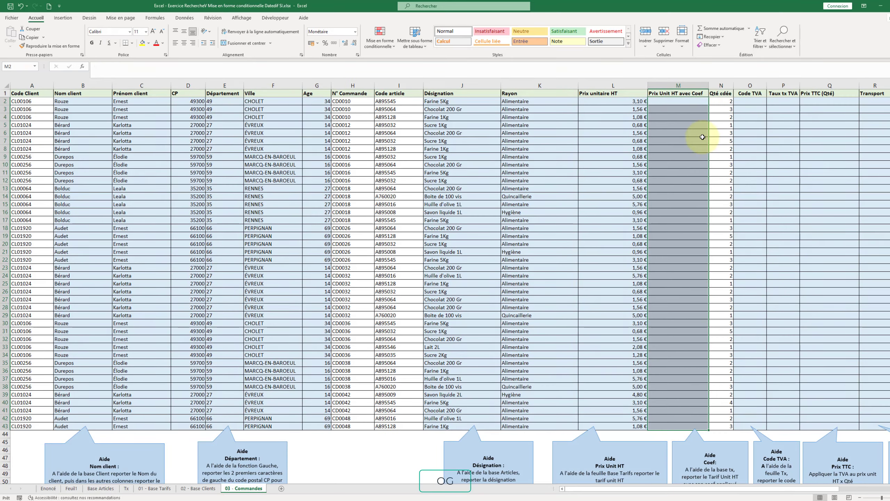
{"action": "key", "text": "Delete"}
Start M2's formula as =L2*Tx!$E$2, with the Coef marge reference made absolute.
{"action": "left_click", "coordinate": [693, 102]}
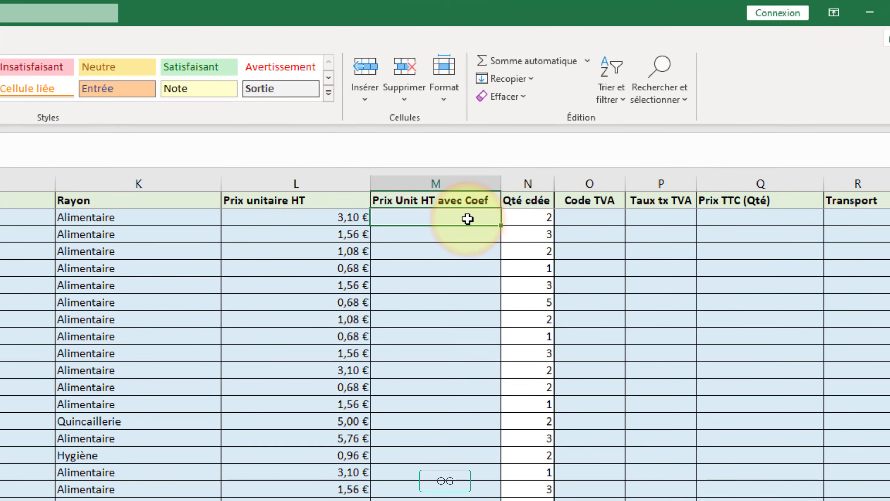
{"action": "type", "text": "="}
{"action": "left_click", "coordinate": [315, 223]}
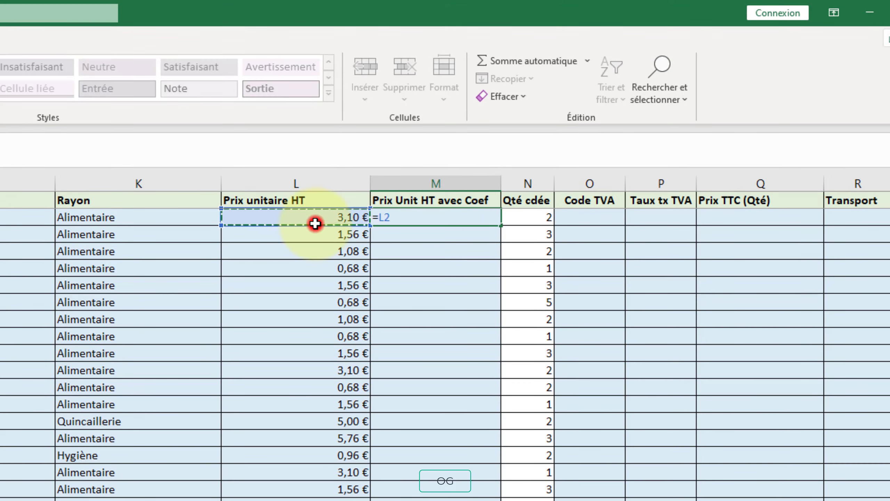
{"action": "type", "text": "*"}
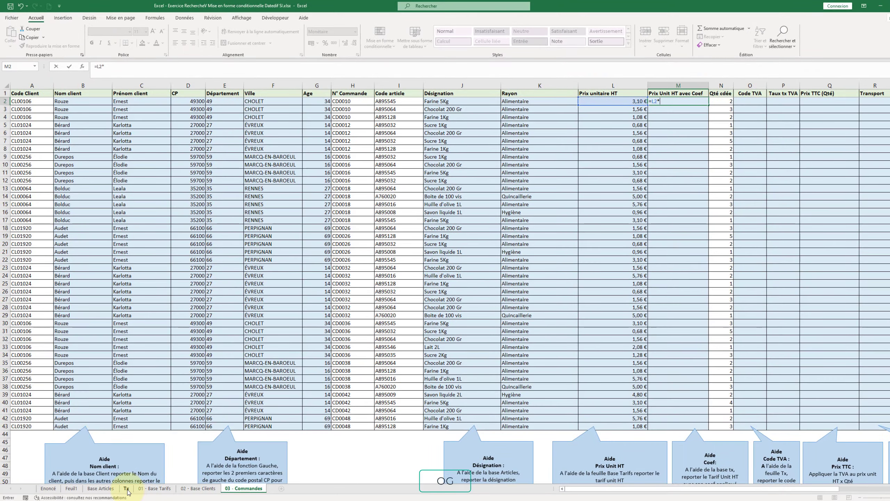
{"action": "left_click", "coordinate": [127, 488]}
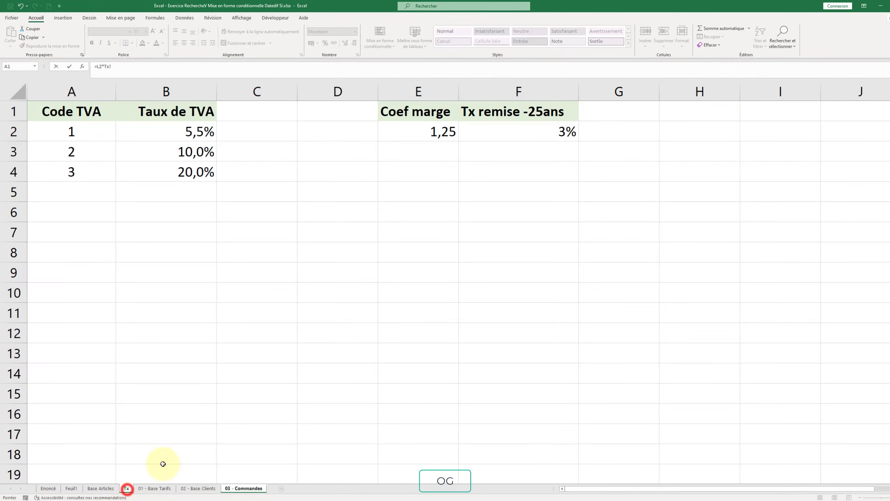
{"action": "left_click", "coordinate": [443, 131]}
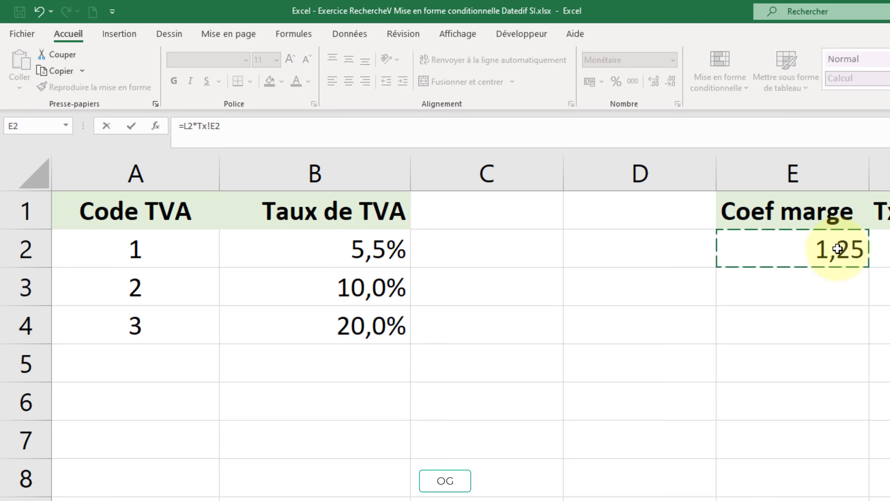
{"action": "key", "text": "F4"}
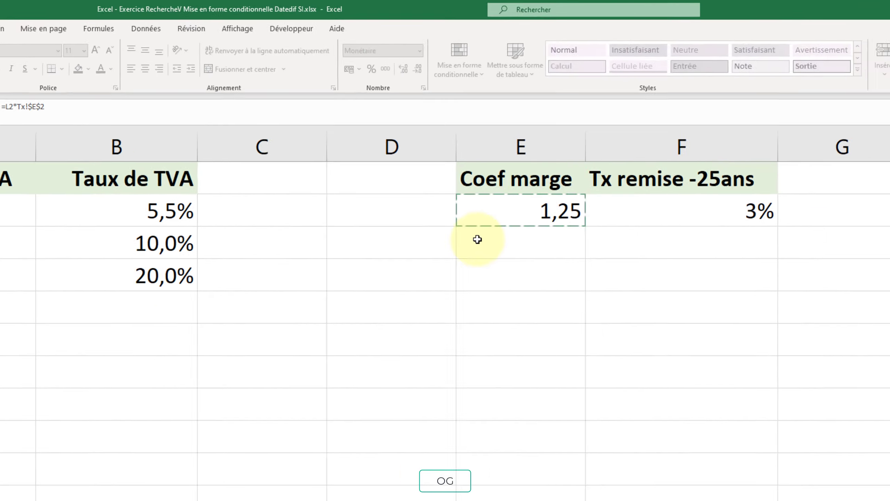
Commit M2's formula, reopen it for editing, and commit it again.
{"action": "key", "text": "Return"}
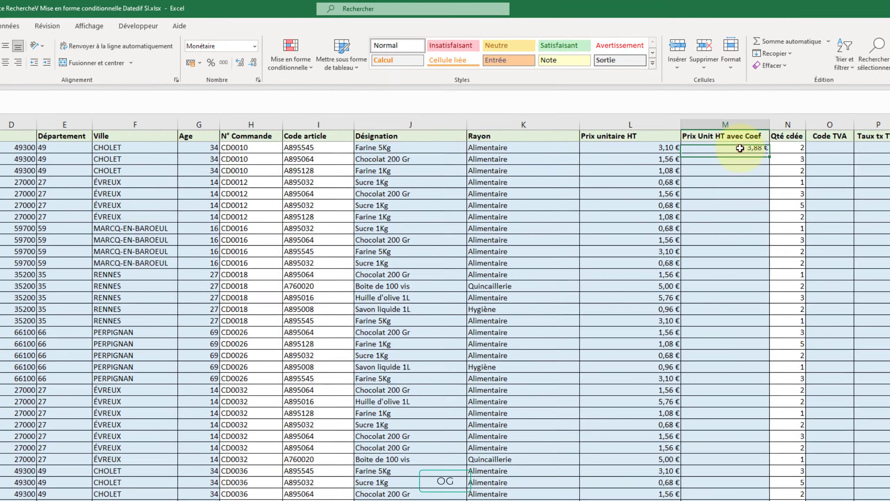
{"action": "double_click", "coordinate": [743, 147]}
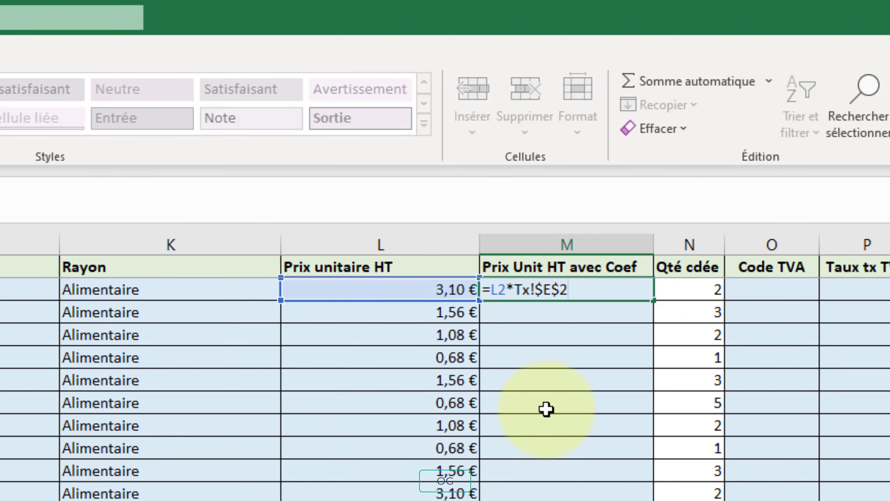
{"action": "key", "text": "Return"}
Re-enter M2 as L2 times the Coef marge in Tx!E2, showing 3,88 €.
{"action": "left_click", "coordinate": [568, 290]}
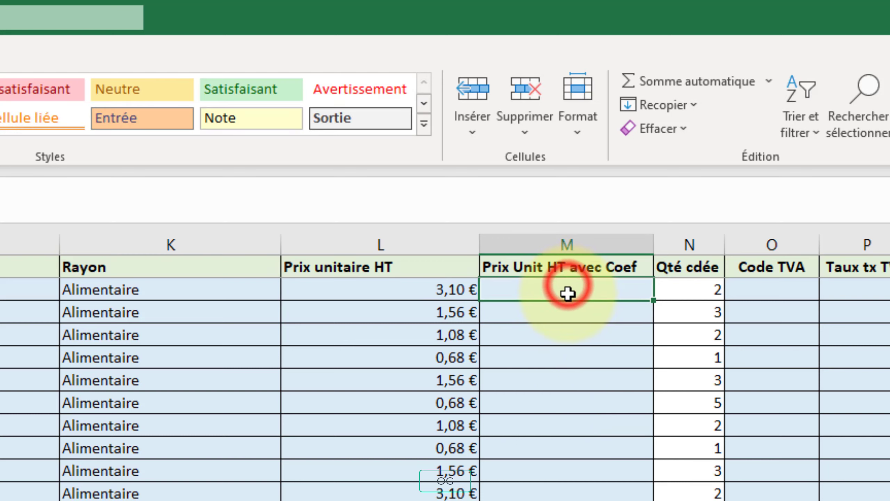
{"action": "type", "text": "="}
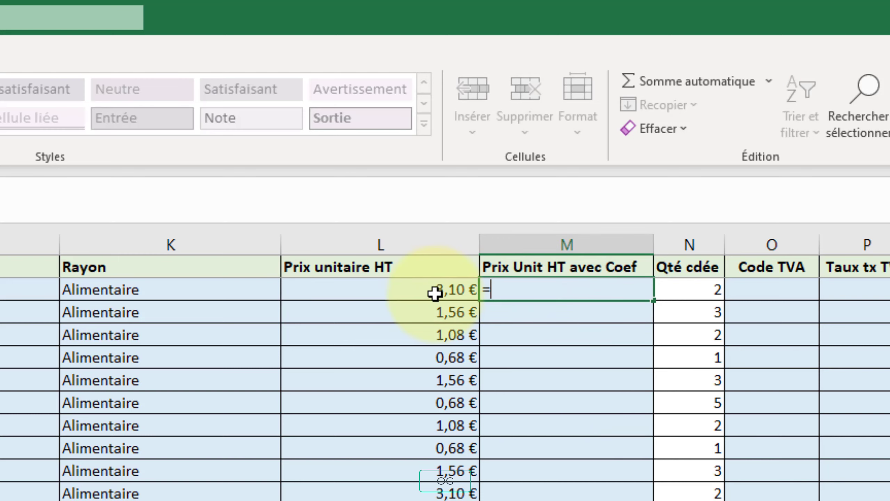
{"action": "left_click", "coordinate": [434, 292]}
{"action": "type", "text": "*"}
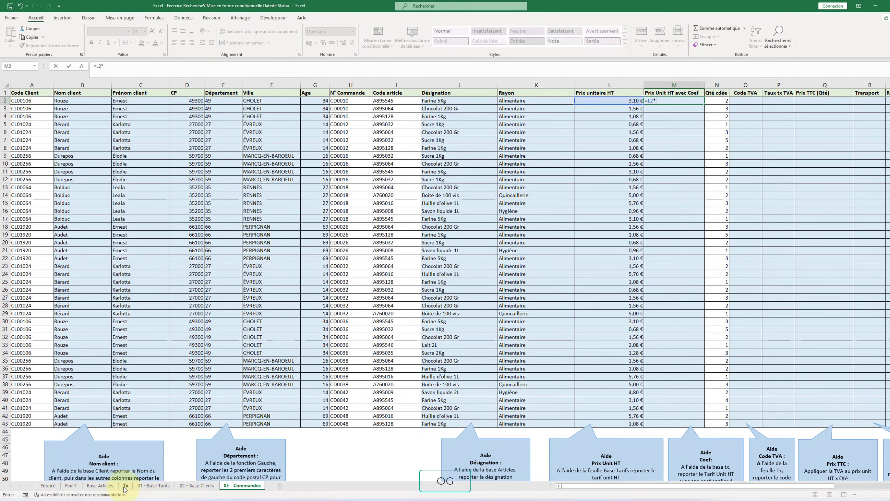
{"action": "left_click", "coordinate": [125, 486]}
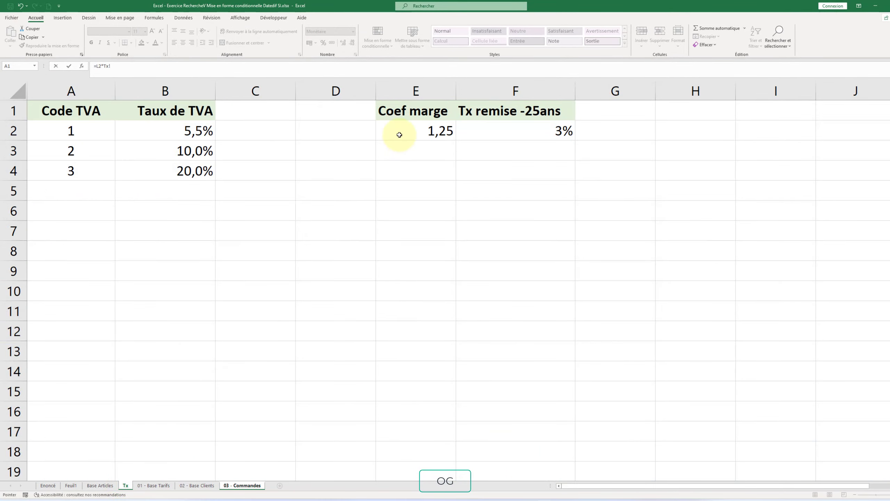
{"action": "left_click", "coordinate": [400, 134]}
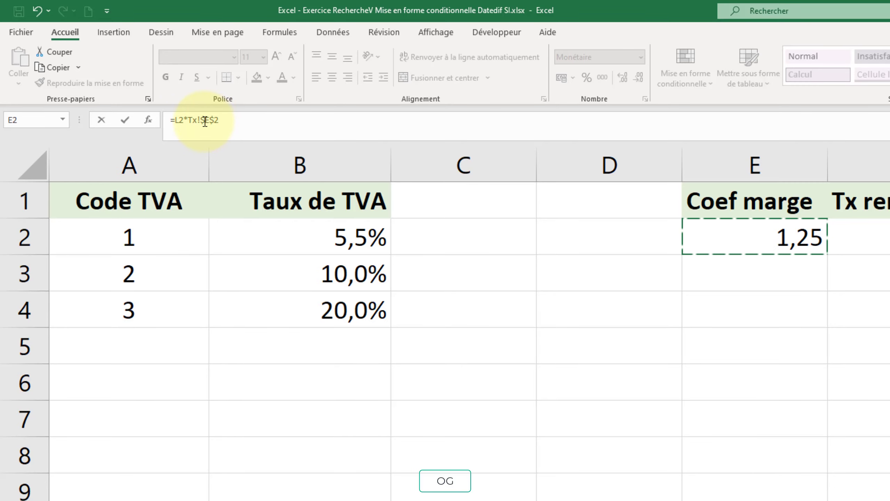
{"action": "key", "text": "Return"}
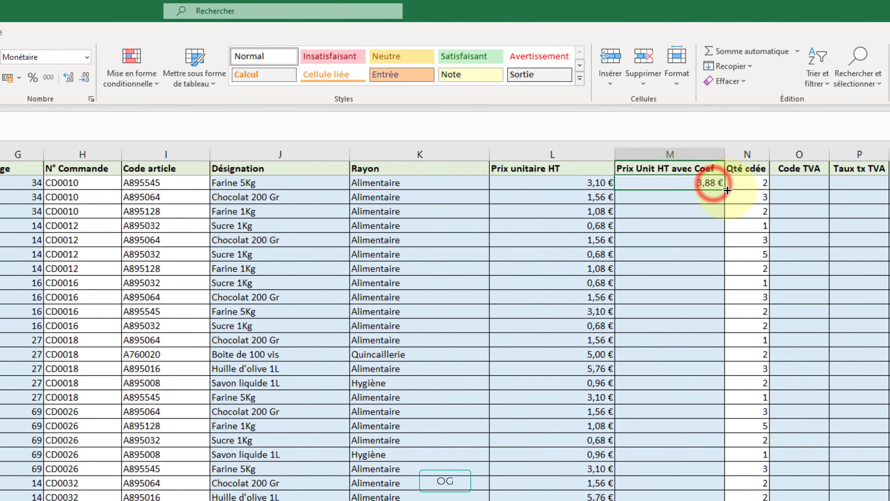
Fill =L2*Tx!$E$2 down column M to row 43 and verify M43's formula.
{"action": "double_click", "coordinate": [723, 188]}
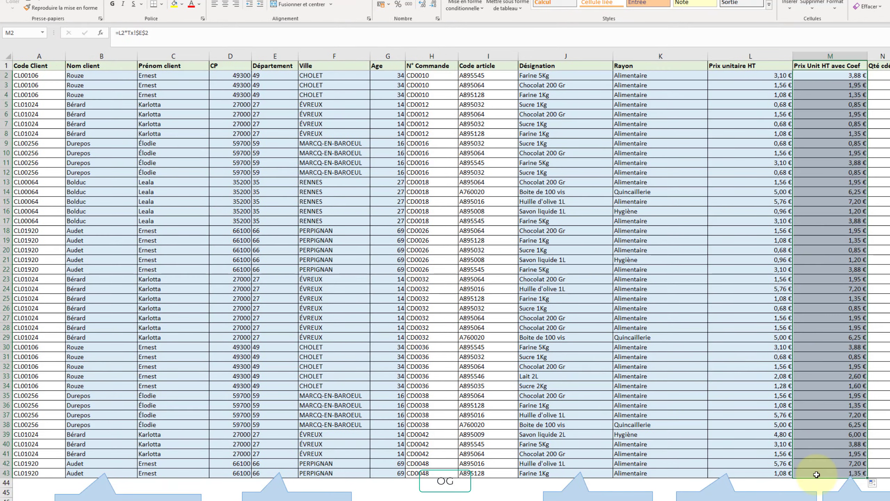
{"action": "left_click", "coordinate": [816, 474]}
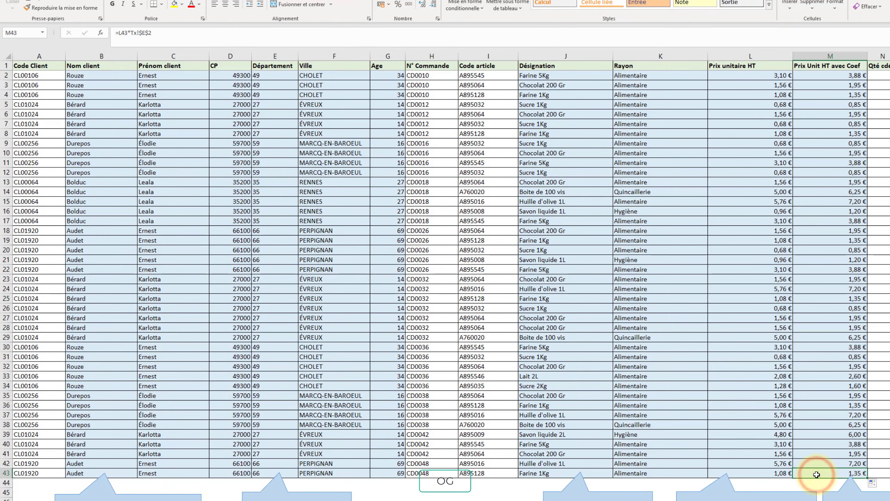
{"action": "double_click", "coordinate": [817, 474]}
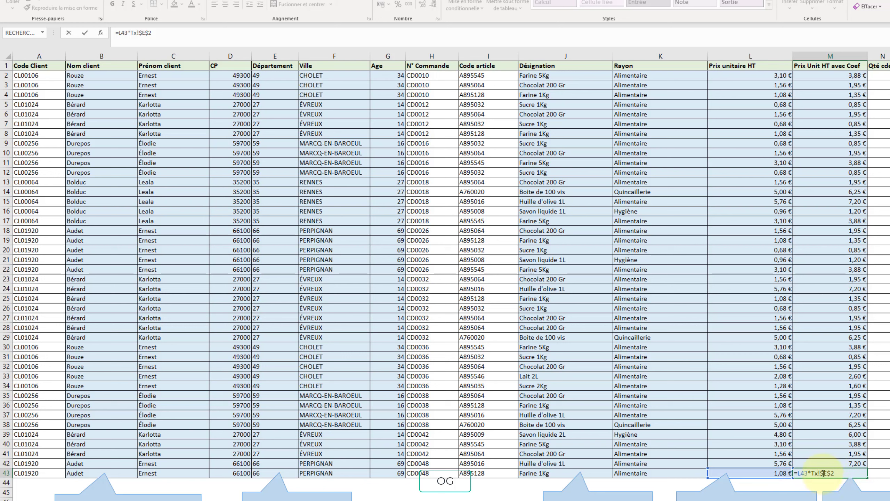
{"action": "key", "text": "Return"}
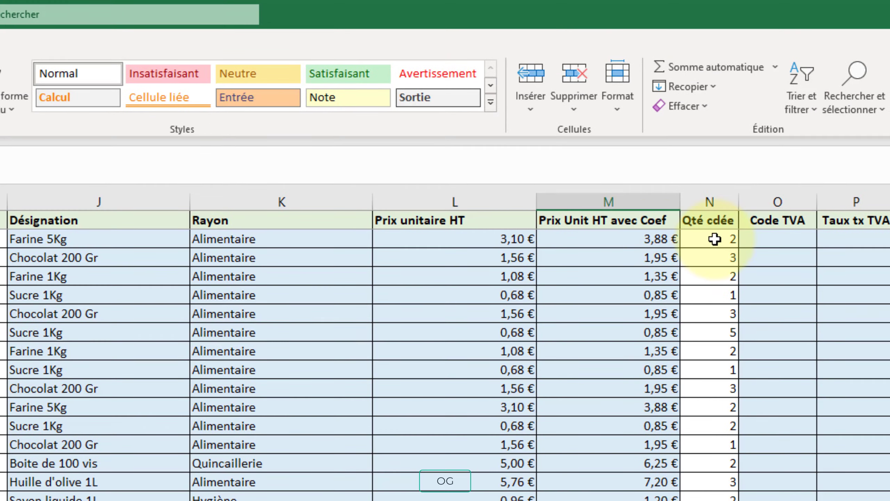
{"action": "left_click", "coordinate": [715, 239]}
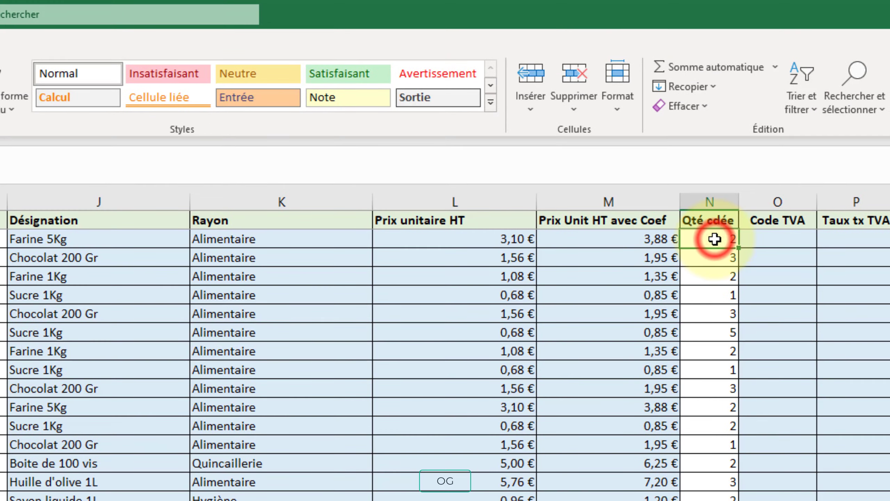
{"action": "key", "text": "Left"}
{"action": "key", "text": "Left"}
{"action": "key", "text": "Left"}
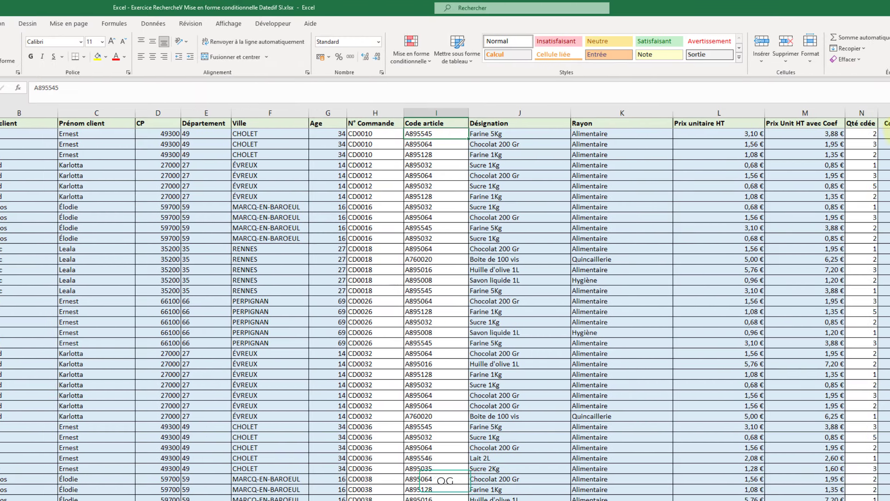
{"action": "left_click", "coordinate": [886, 135]}
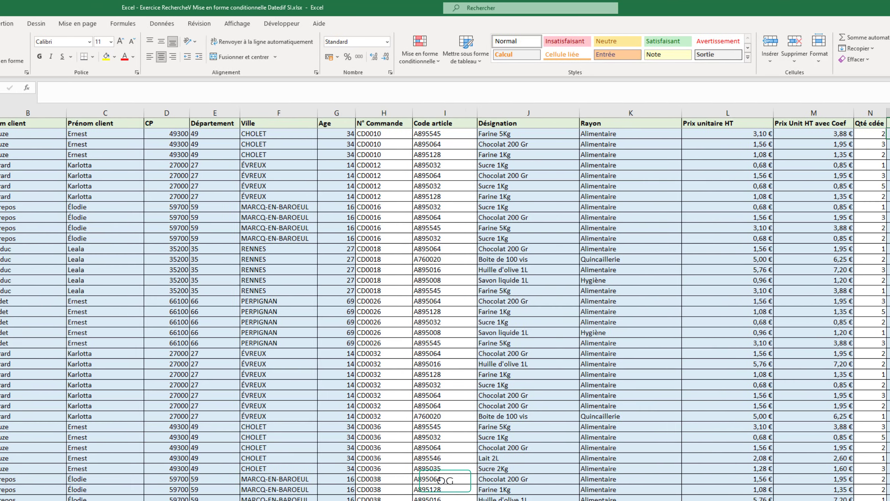
{"action": "key", "text": "ctrl+Page_Down"}
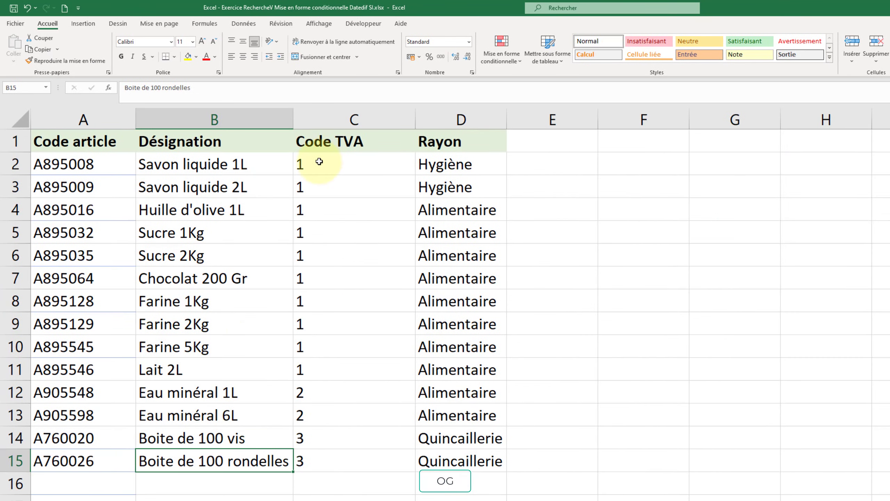
{"action": "left_click_drag", "start_coordinate": [319, 161], "coordinate": [318, 462]}
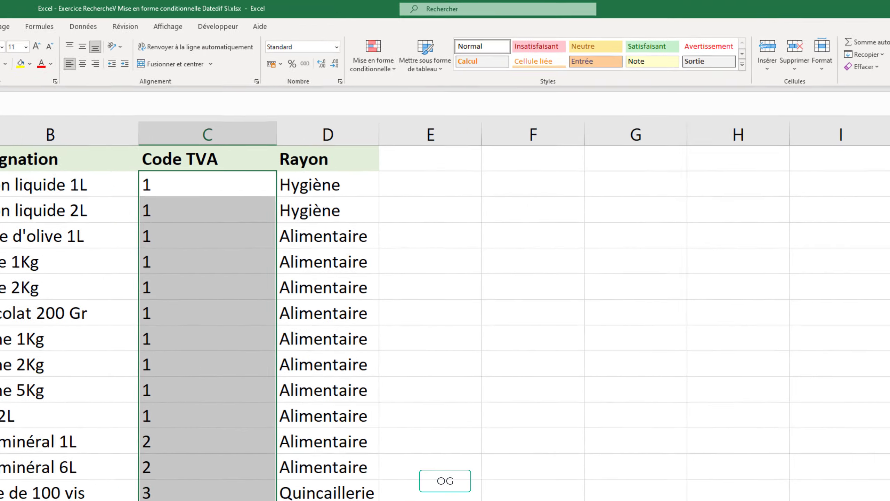
{"action": "key", "text": "ctrl+Page_Up"}
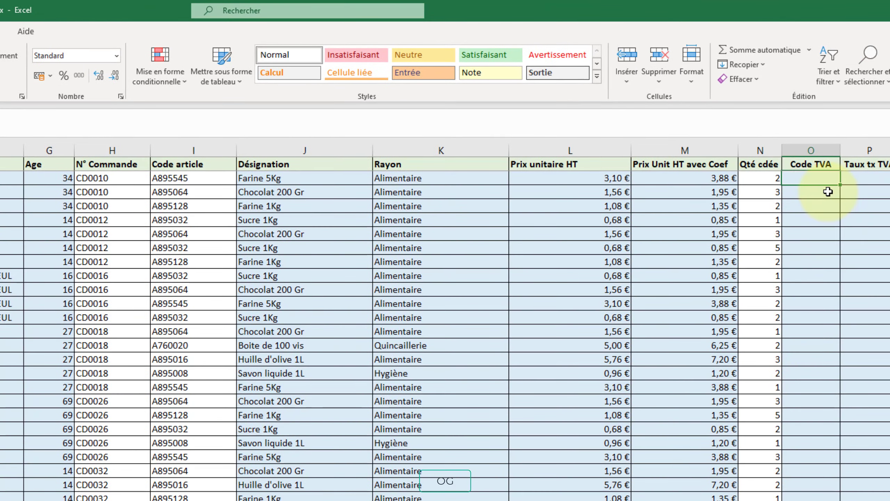
Enter =RECHERCHEV(I2;'Base Articles'!A:D;3;FAUX) in O2 and fill it down column O.
{"action": "type", "text": "=reche"}
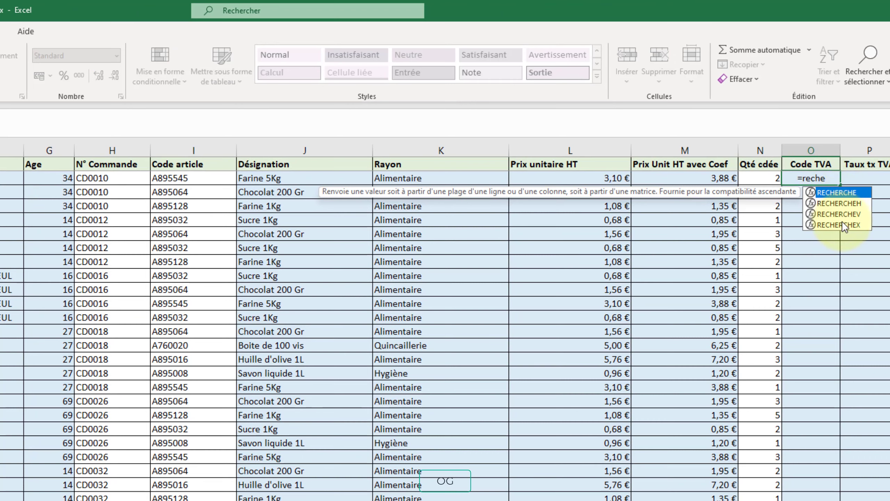
{"action": "double_click", "coordinate": [841, 213]}
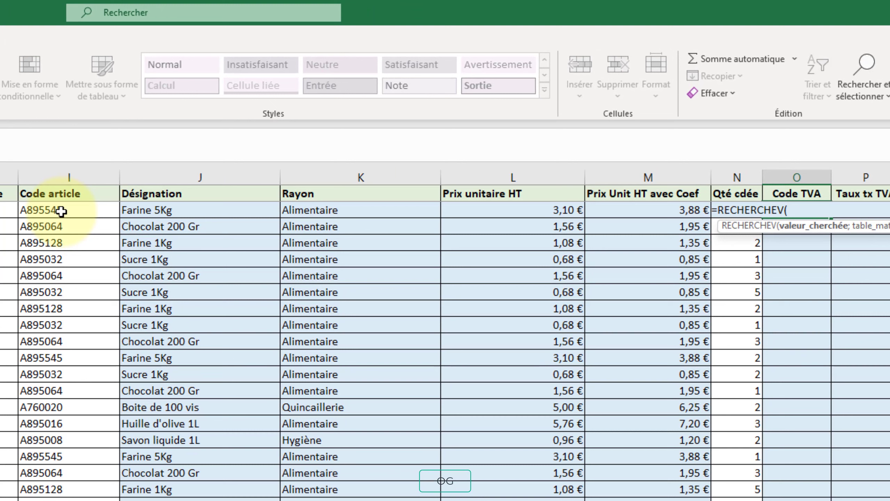
{"action": "left_click", "coordinate": [61, 210]}
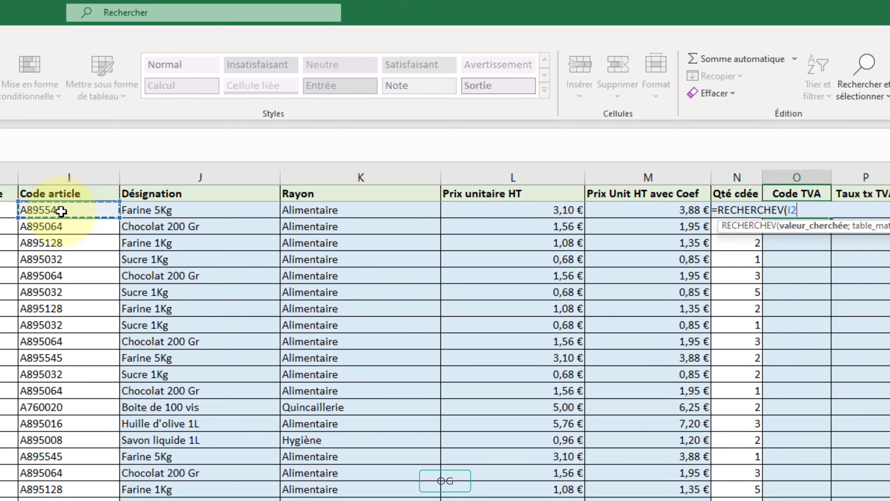
{"action": "type", "text": ";'Base Articles'!A:D"}
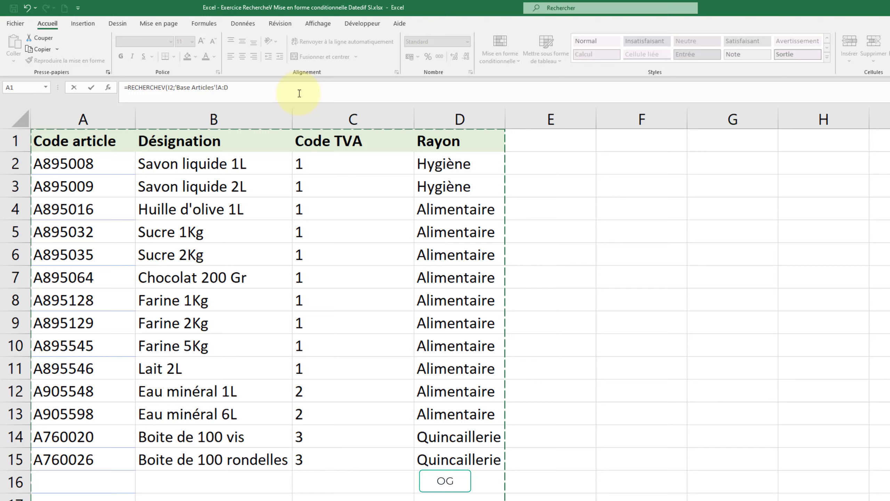
{"action": "left_click", "coordinate": [299, 93]}
{"action": "type", "text": ";3"}
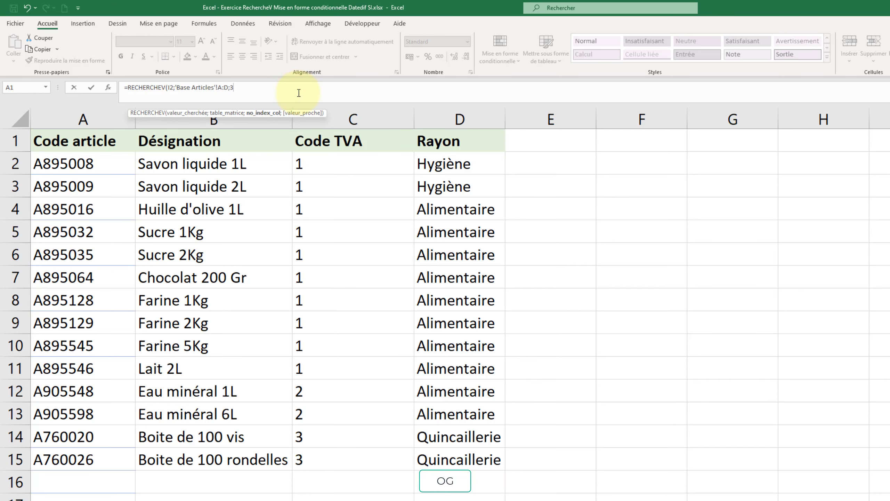
{"action": "type", "text": ";FAUX"}
{"action": "type", "text": ")"}
{"action": "key", "text": "Return"}
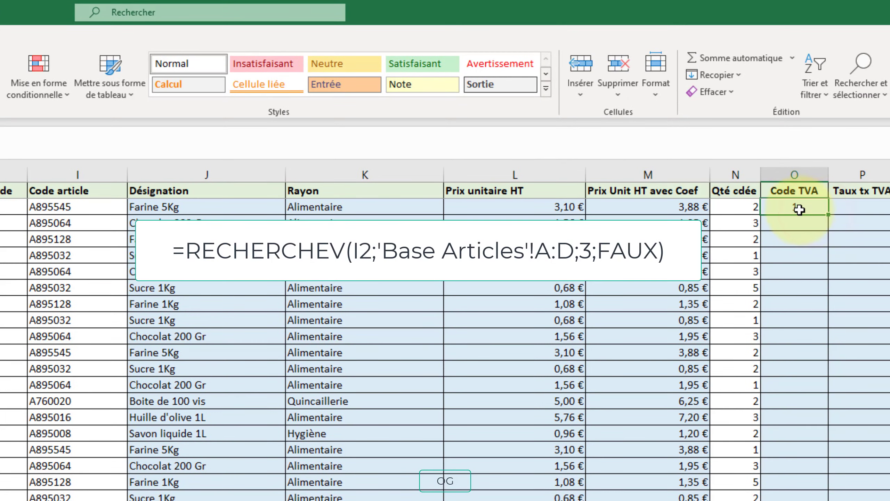
{"action": "double_click", "coordinate": [828, 214]}
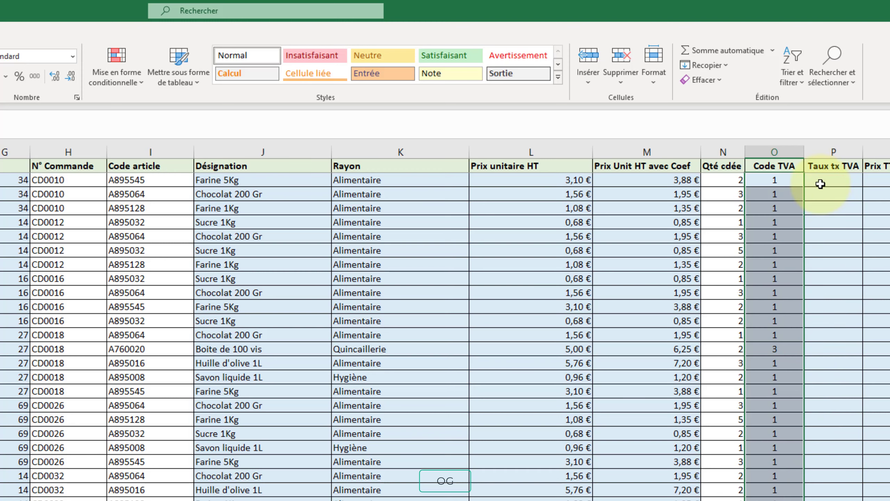
{"action": "left_click", "coordinate": [817, 180]}
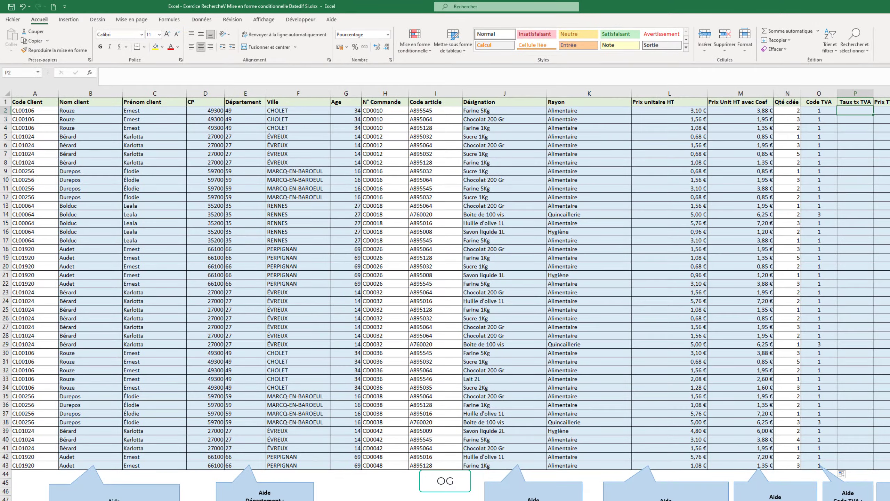
{"action": "key", "text": "ctrl+Page_Down"}
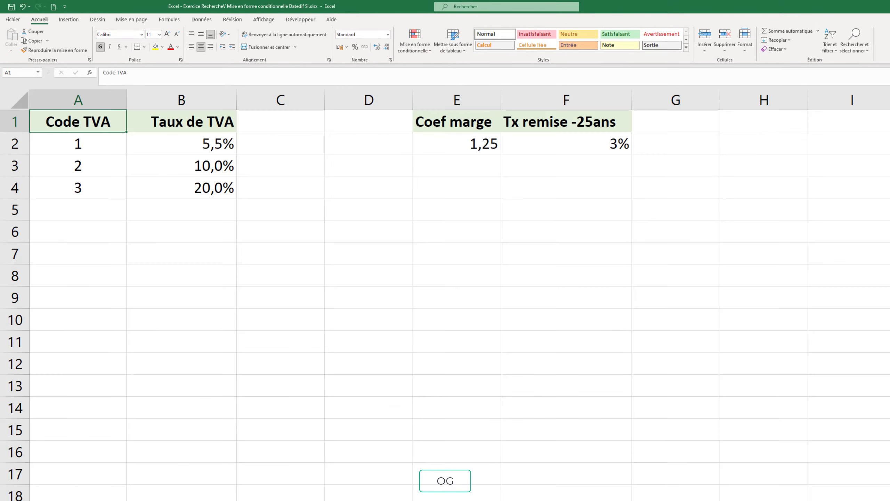
{"action": "left_click", "coordinate": [78, 142]}
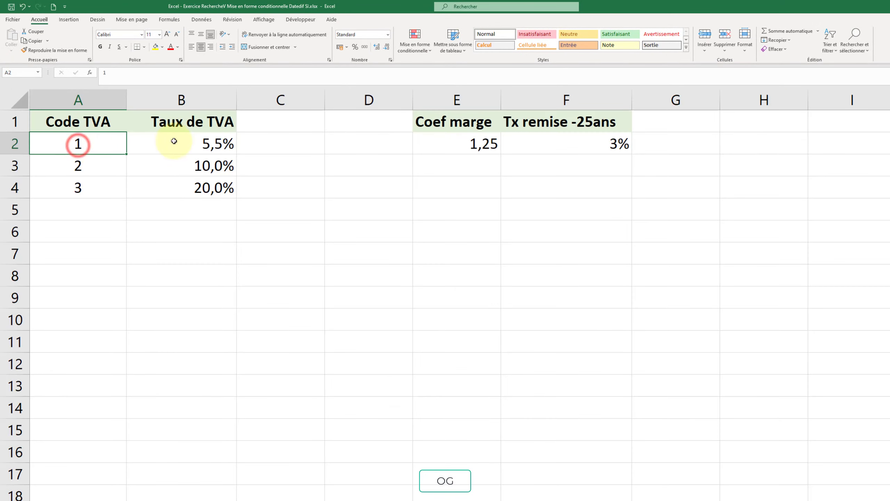
{"action": "left_click", "coordinate": [217, 142]}
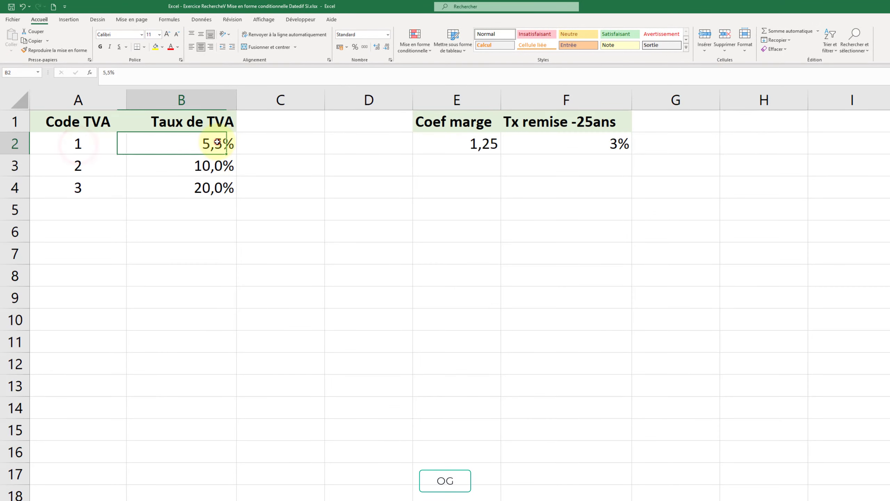
{"action": "left_click", "coordinate": [103, 172]}
{"action": "left_click", "coordinate": [205, 165]}
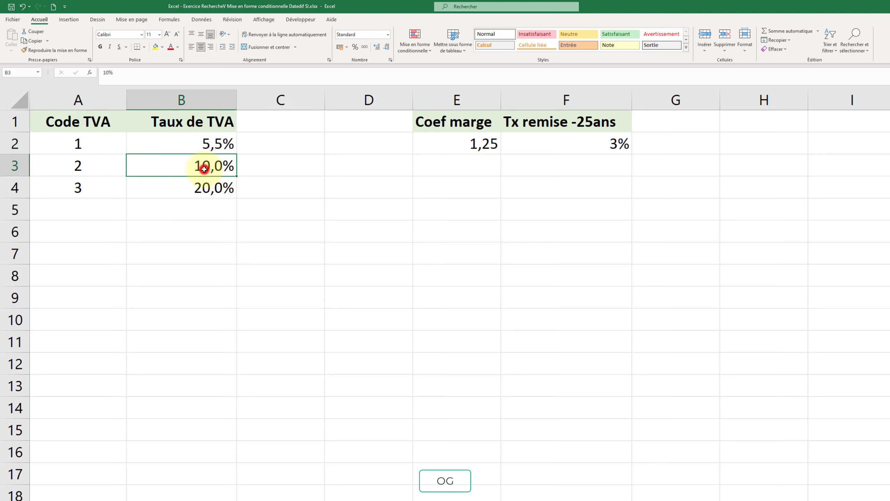
{"action": "left_click", "coordinate": [96, 188]}
{"action": "left_click", "coordinate": [184, 186]}
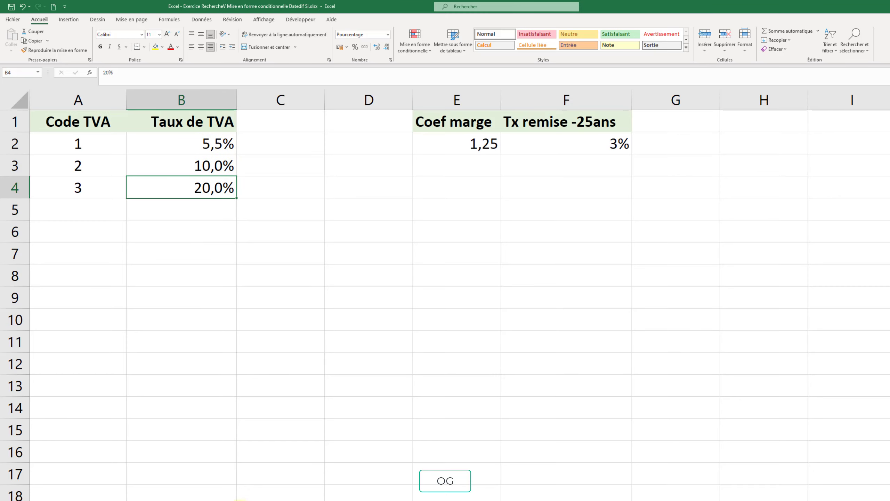
{"action": "key", "text": "ctrl+Page_Up"}
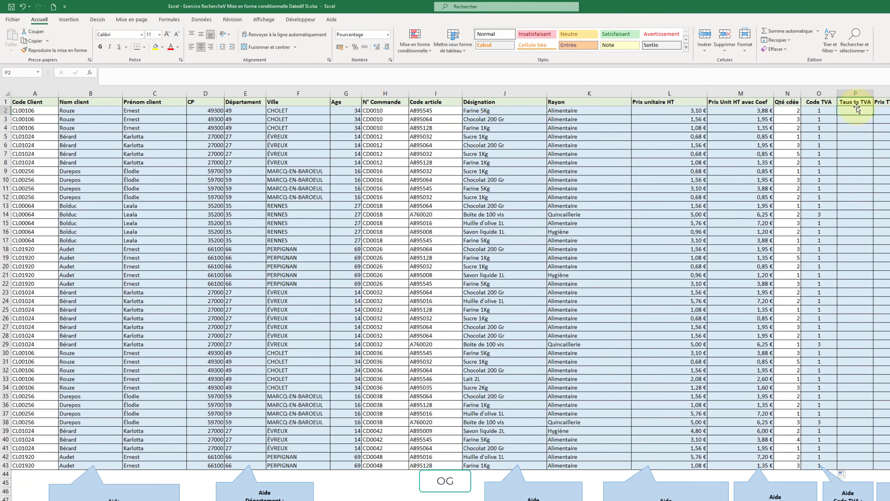
Write =RECHERCHEV(O2;Tx!A:B;3;faux) in P2 and select the column index to correct it.
{"action": "left_click", "coordinate": [853, 110]}
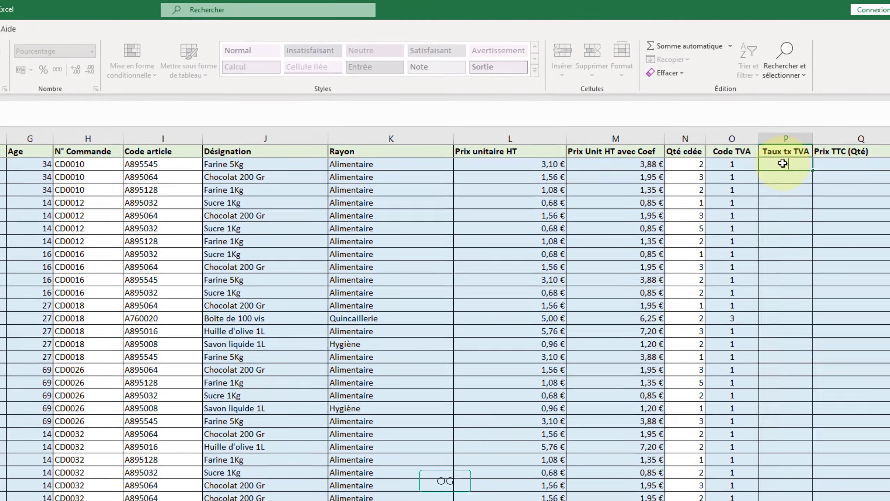
{"action": "type", "text": "=rech"}
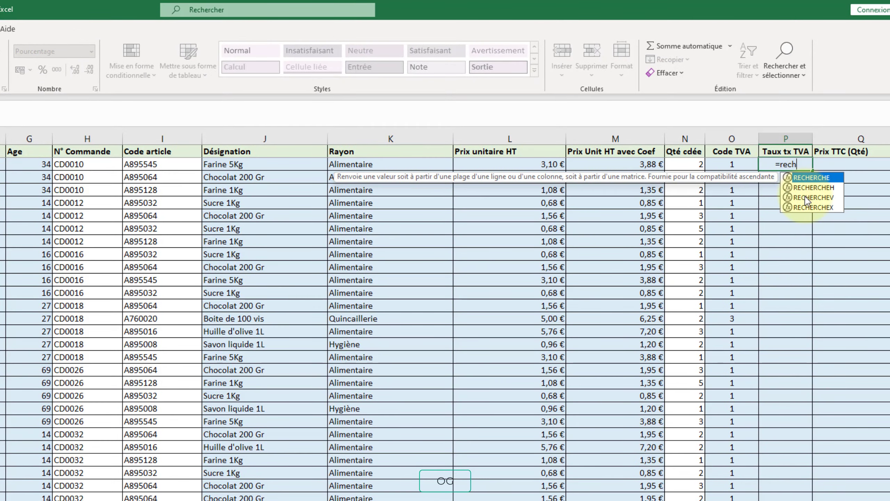
{"action": "left_click", "coordinate": [805, 198]}
{"action": "double_click", "coordinate": [806, 198]}
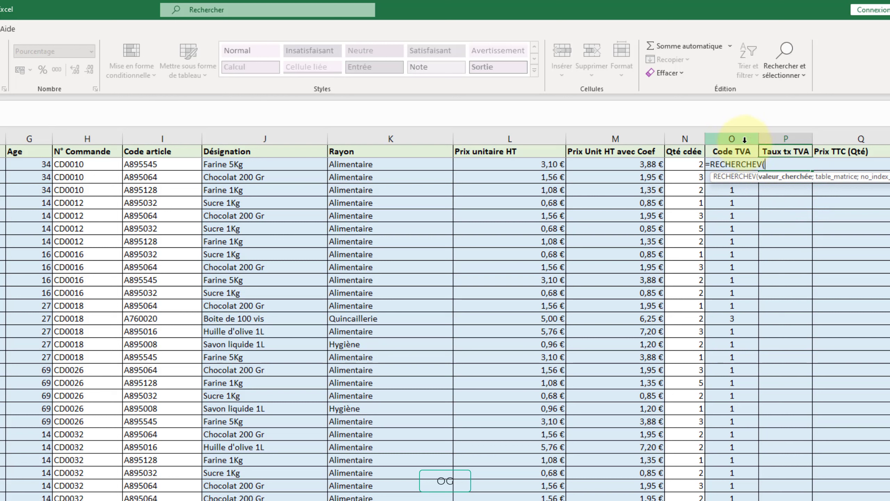
{"action": "type", "text": "O"}
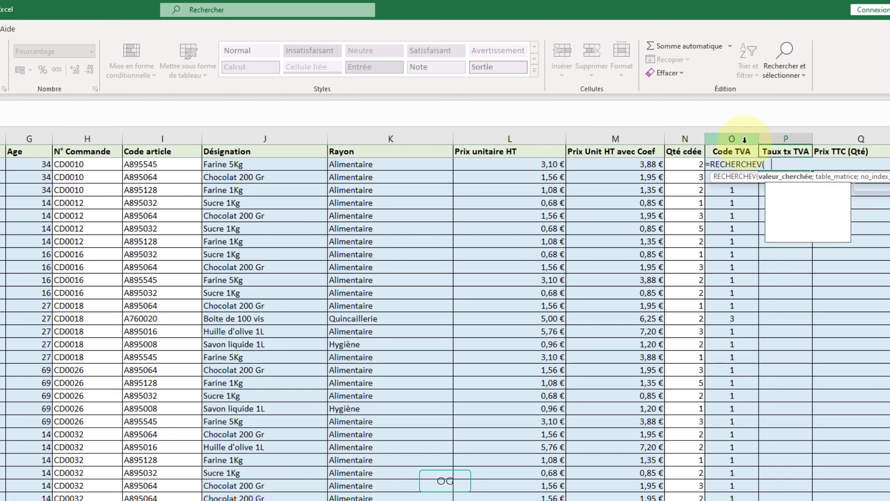
{"action": "type", "text": "2;"}
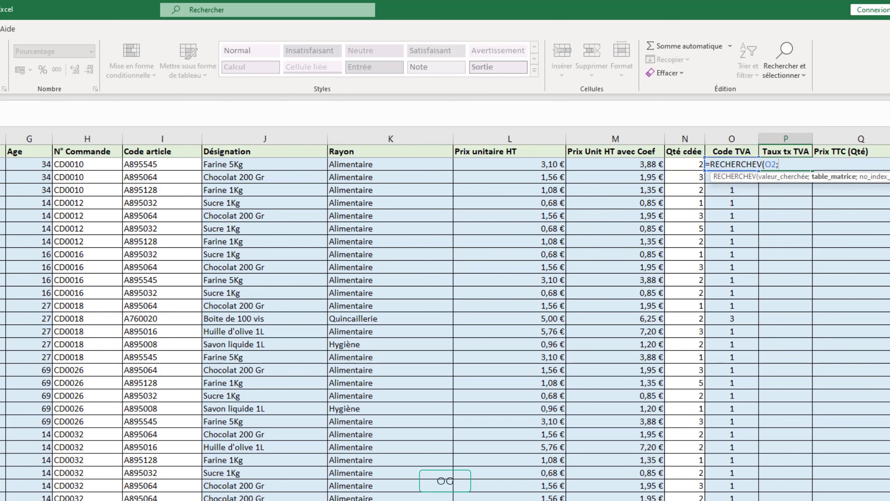
{"action": "left_click", "coordinate": [105, 496]}
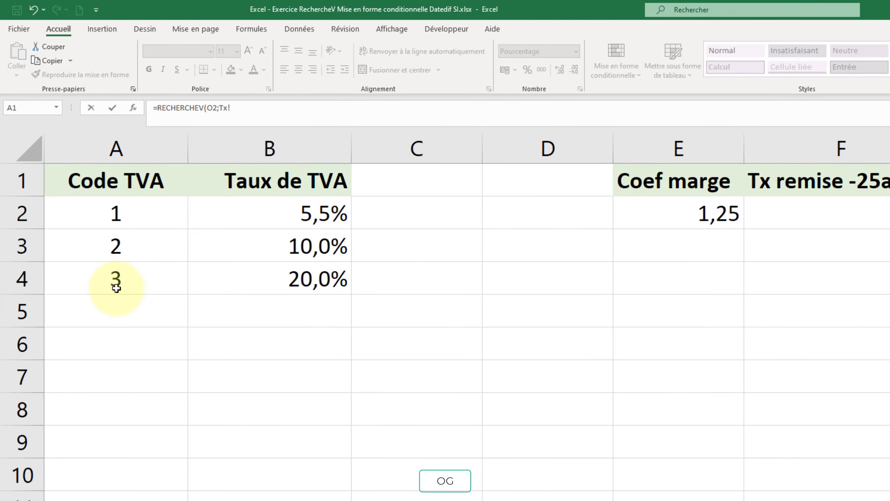
{"action": "left_click_drag", "start_coordinate": [123, 142], "coordinate": [280, 144]}
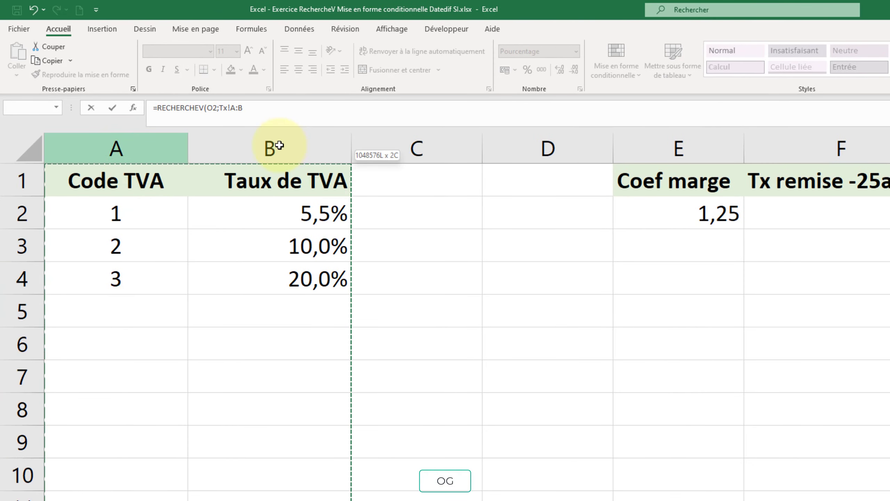
{"action": "left_click", "coordinate": [283, 110]}
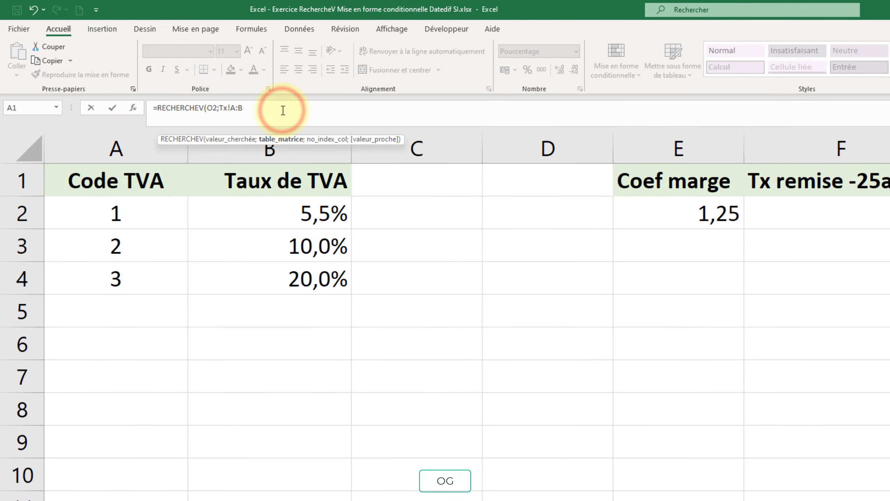
{"action": "type", "text": ";3"}
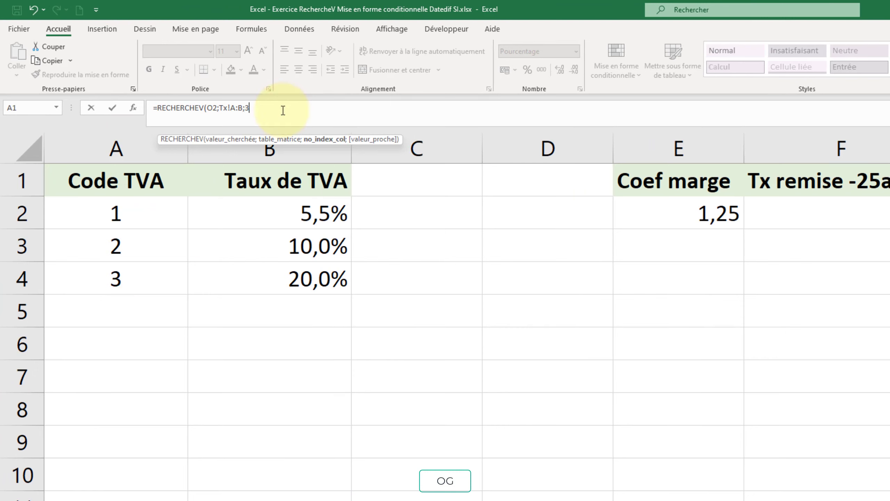
{"action": "type", "text": ";faux"}
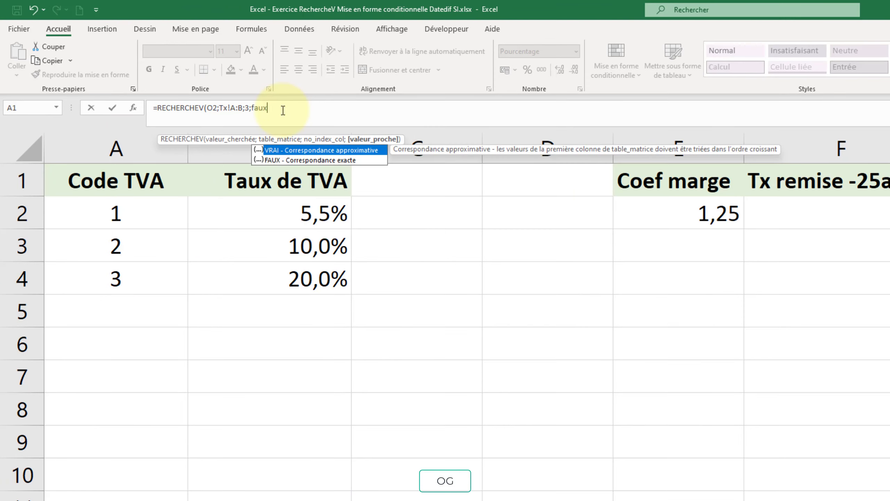
{"action": "type", "text": ")"}
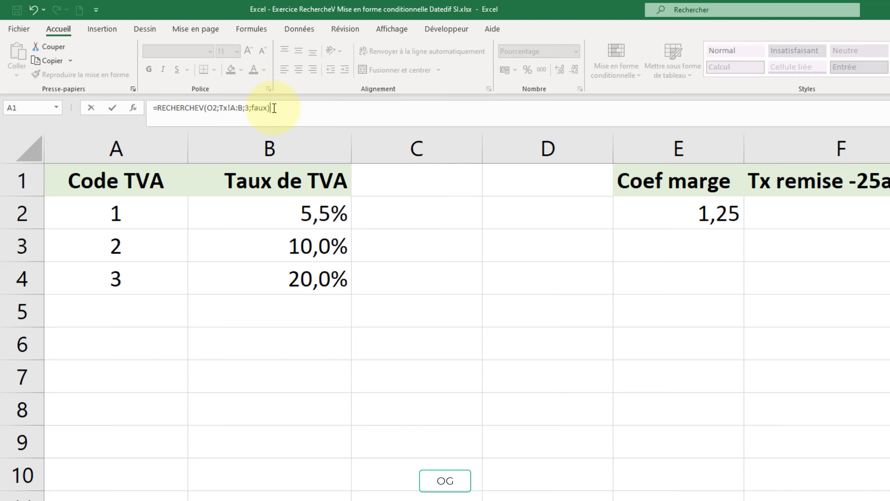
{"action": "double_click", "coordinate": [249, 107]}
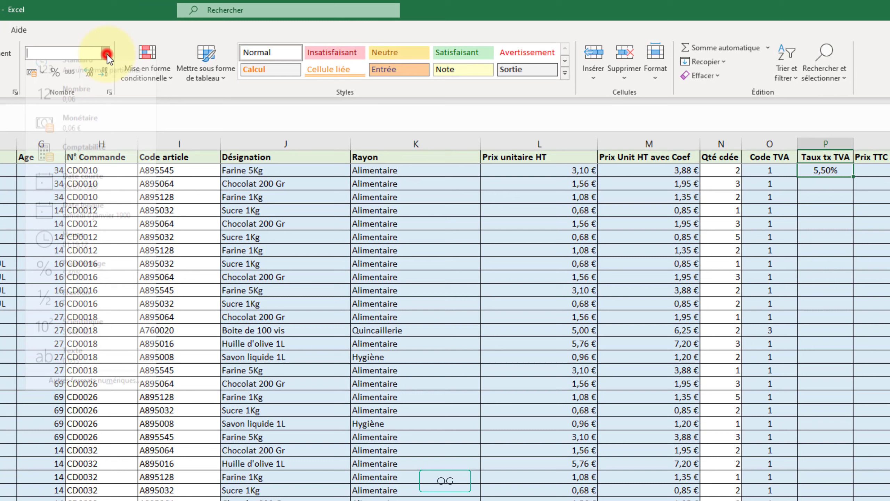
Format P2 as Pourcentage, showing 5,50%, and fill the VAT-rate lookup down column P.
{"action": "left_click", "coordinate": [105, 53]}
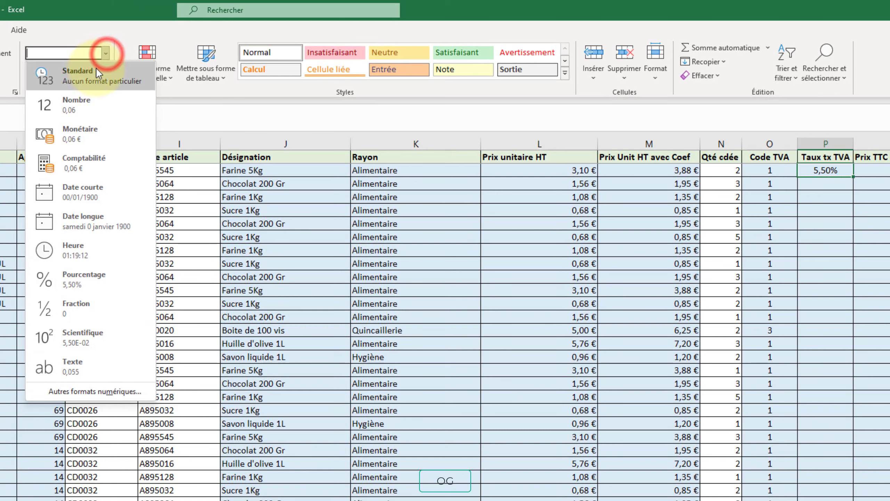
{"action": "left_click", "coordinate": [94, 70]}
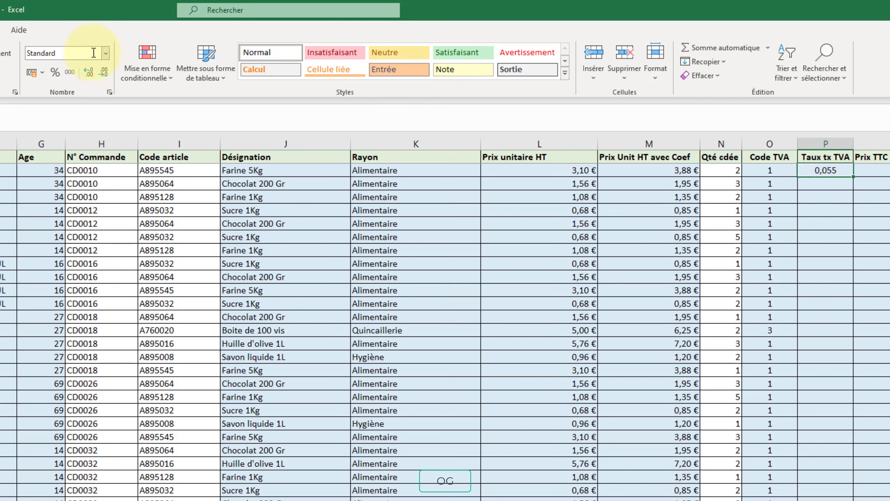
{"action": "left_click", "coordinate": [106, 53]}
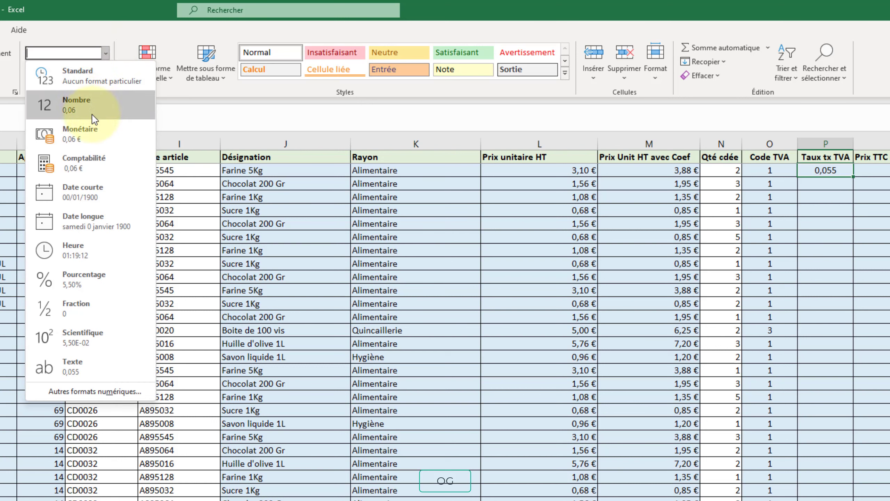
{"action": "left_click", "coordinate": [816, 172]}
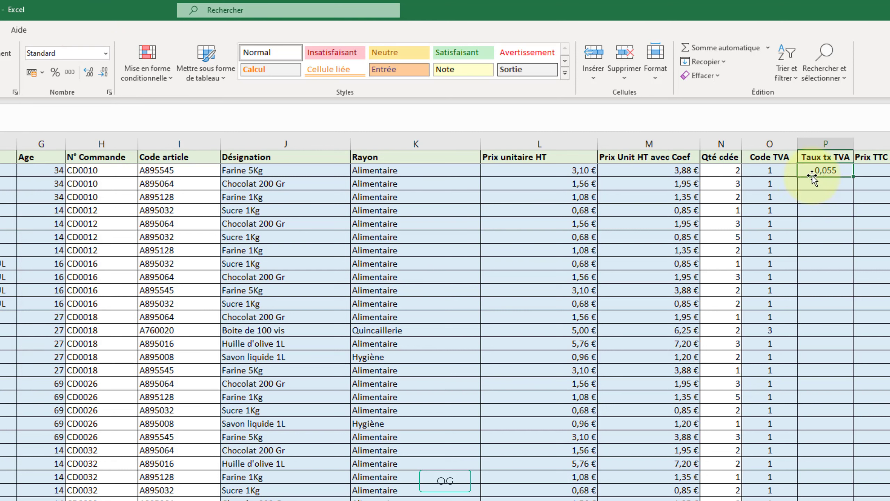
{"action": "left_click", "coordinate": [105, 53]}
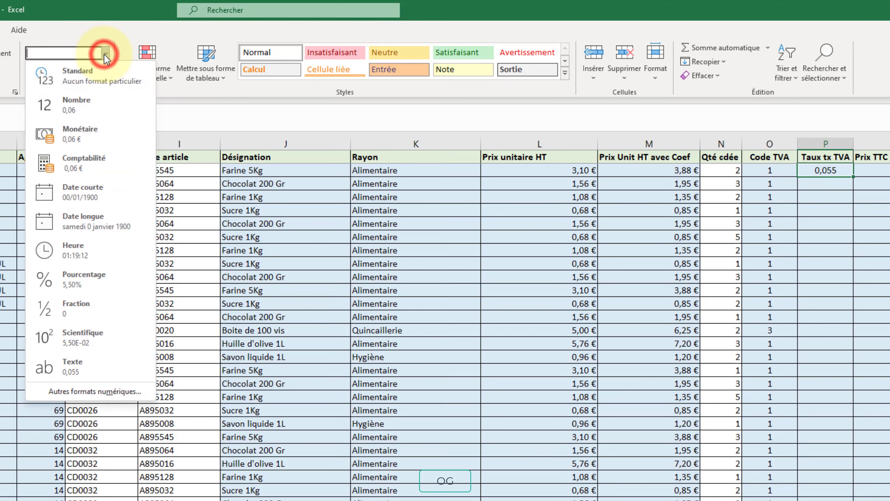
{"action": "left_click", "coordinate": [89, 284]}
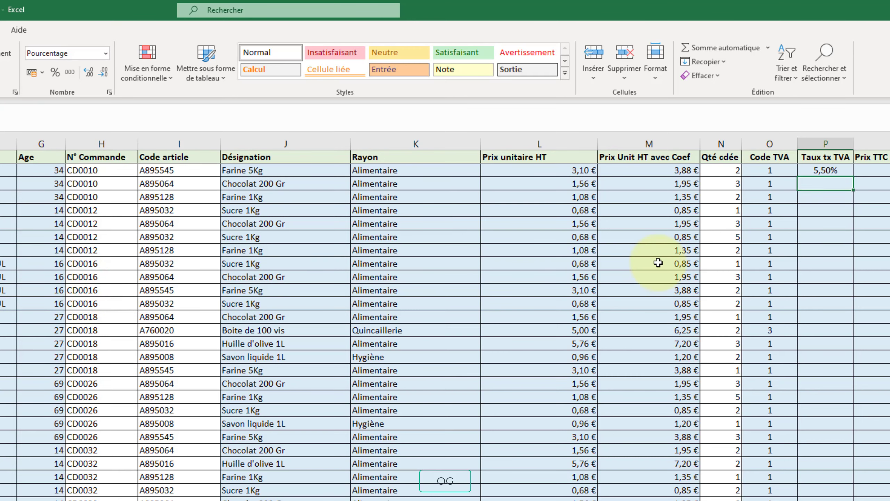
{"action": "double_click", "coordinate": [853, 178]}
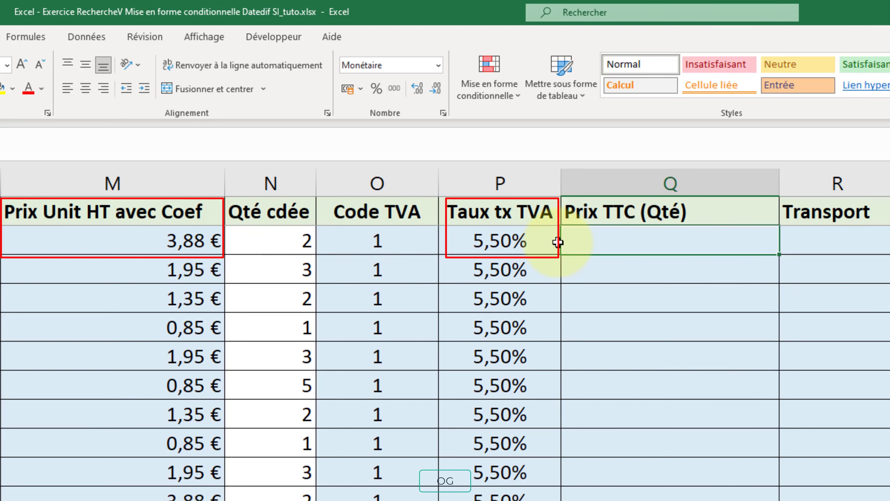
Enter =M2+(5,5%*M2) in Q2, then reopen Q2's formula for editing.
{"action": "type", "text": "="}
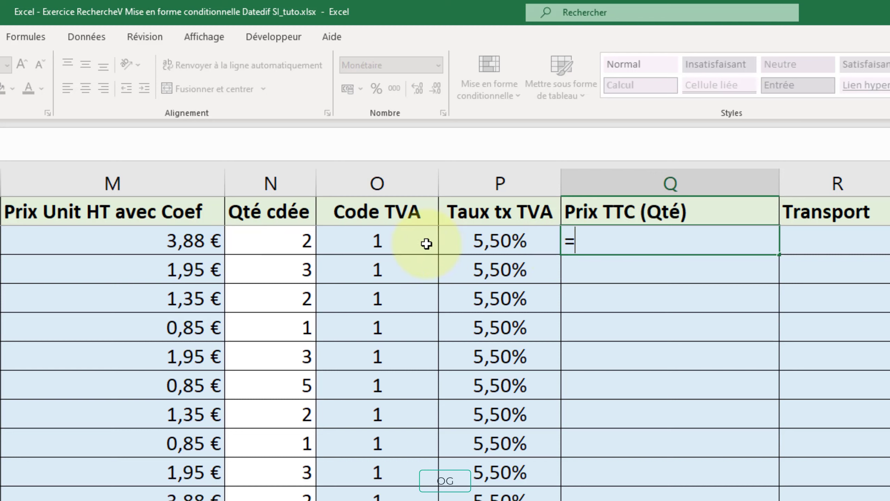
{"action": "left_click", "coordinate": [168, 241]}
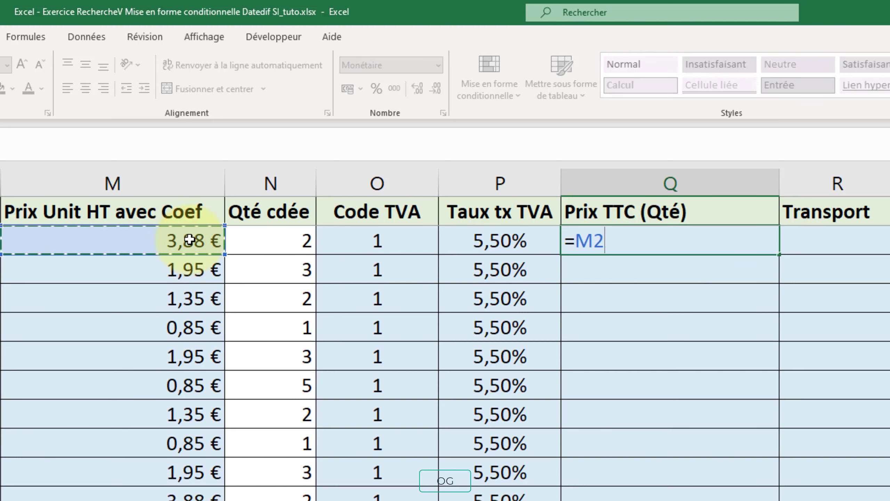
{"action": "type", "text": "+("}
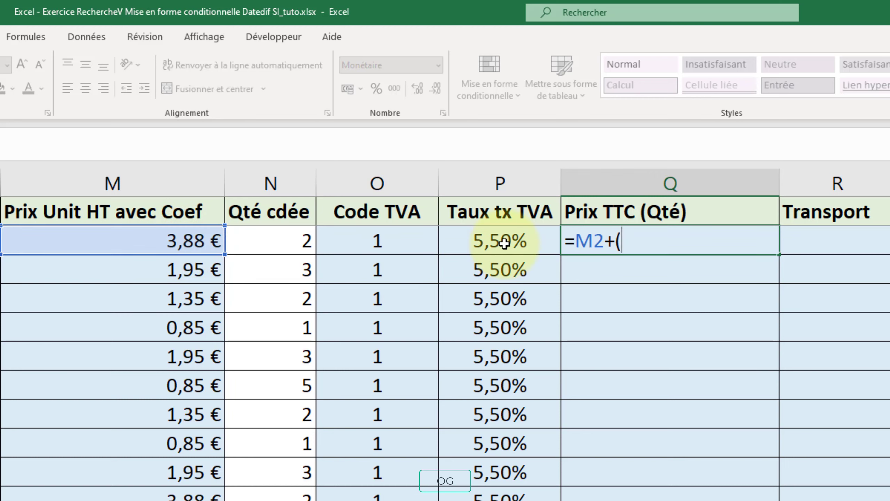
{"action": "type", "text": "5,50"}
{"action": "type", "text": "%*"}
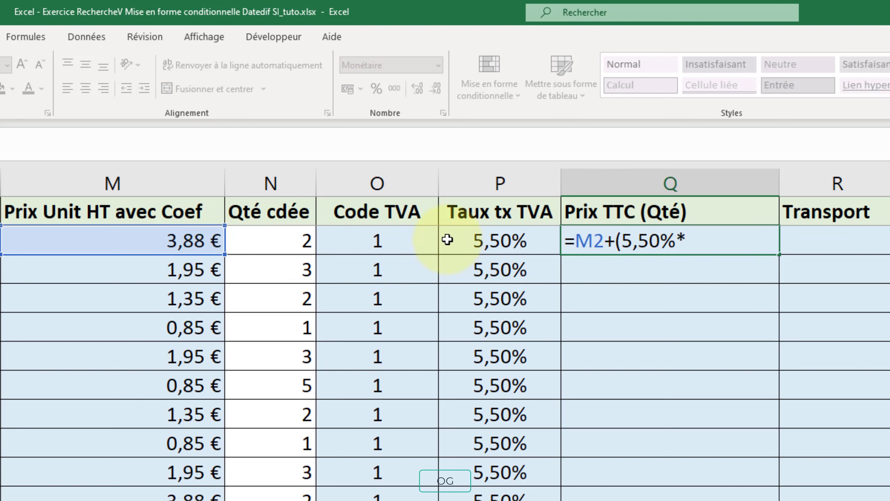
{"action": "left_click", "coordinate": [151, 241]}
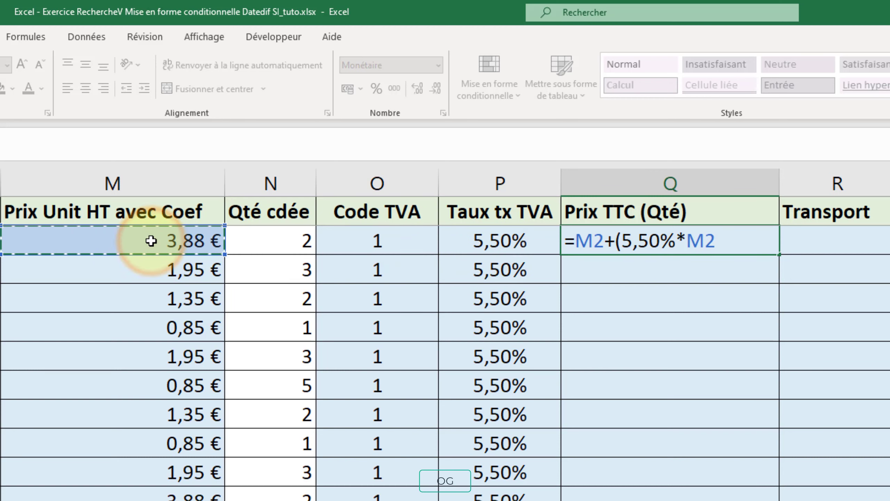
{"action": "type", "text": ")"}
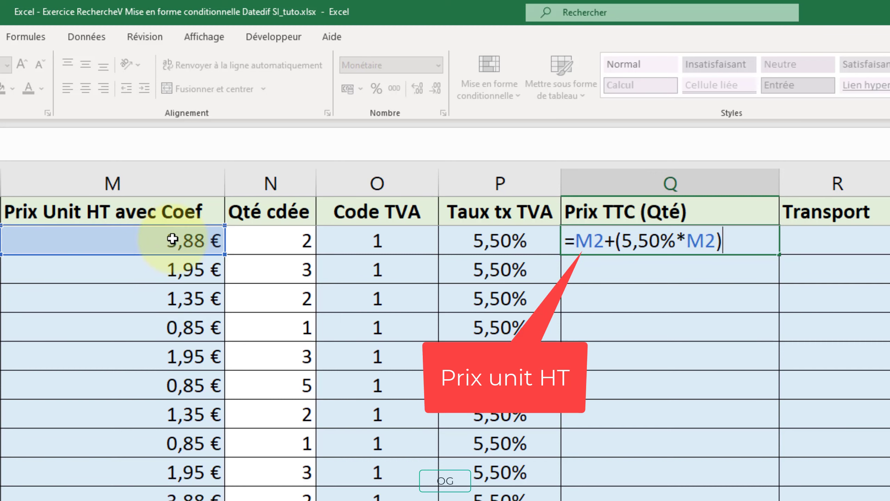
{"action": "left_click", "coordinate": [633, 241]}
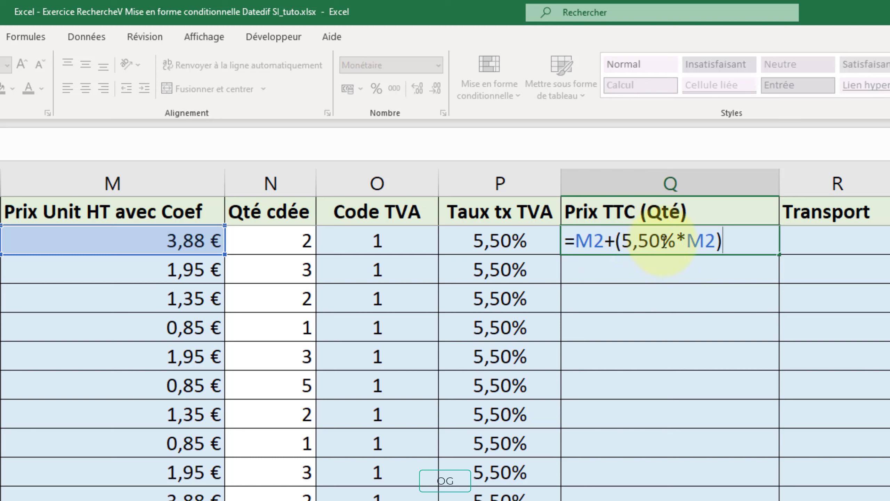
{"action": "key", "text": "Return"}
{"action": "left_click", "coordinate": [692, 243]}
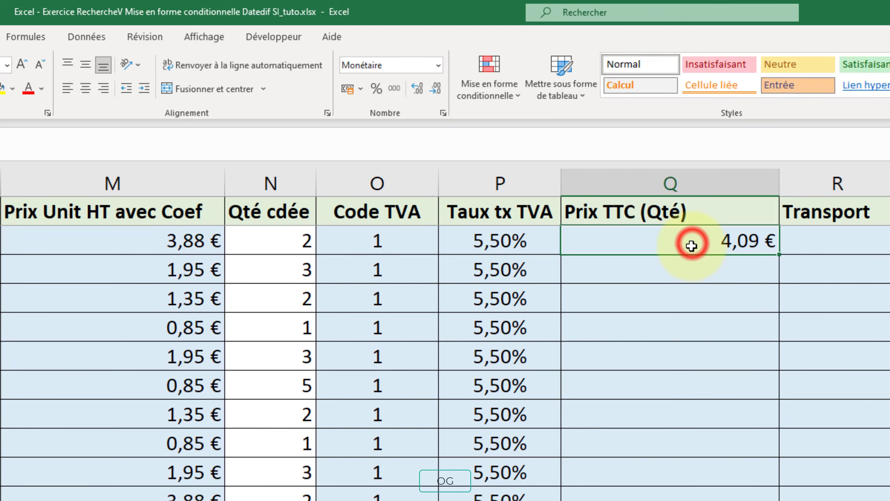
{"action": "double_click", "coordinate": [732, 259]}
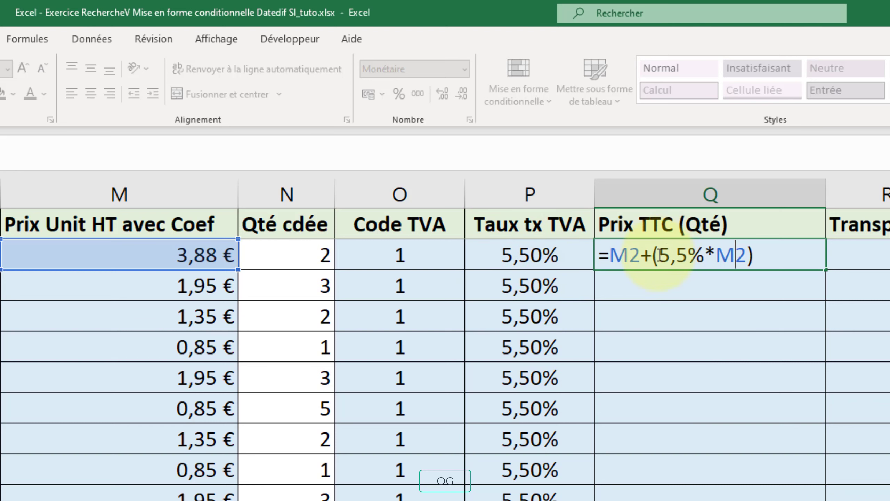
Replace the fixed 5,5% rate in Q2's formula with the P2 reference.
{"action": "left_click_drag", "start_coordinate": [660, 256], "coordinate": [705, 254]}
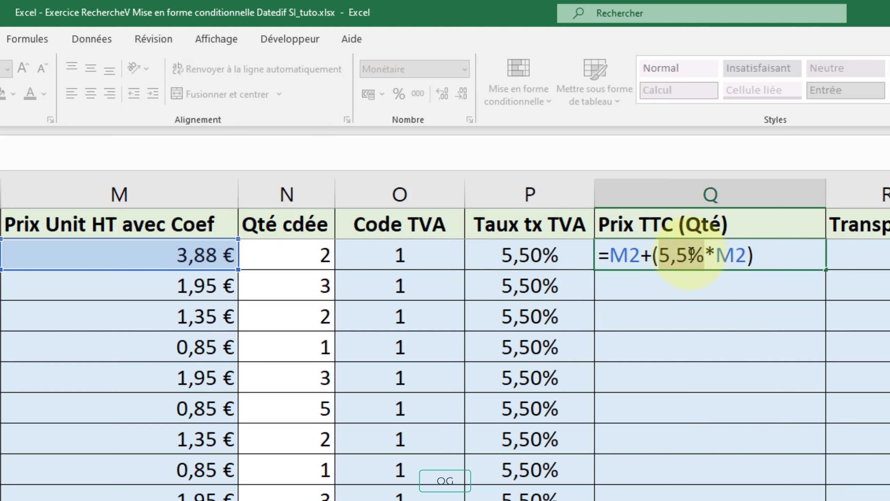
{"action": "left_click", "coordinate": [521, 256]}
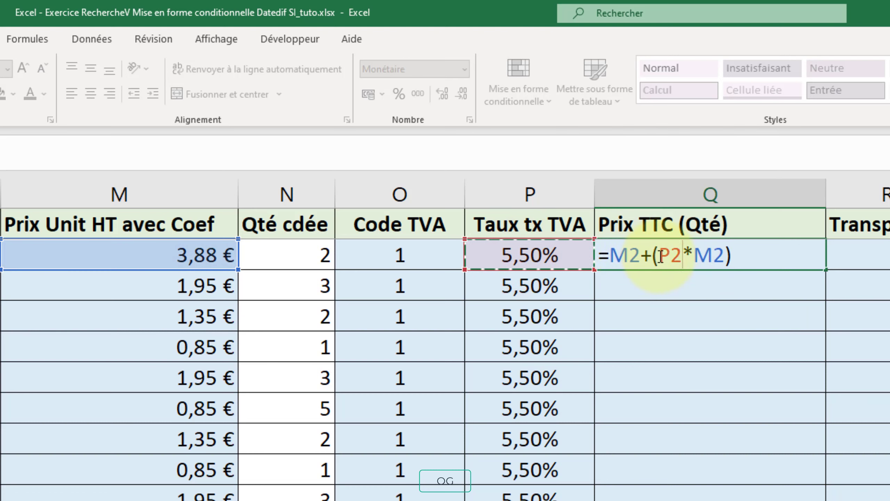
{"action": "key", "text": "Return"}
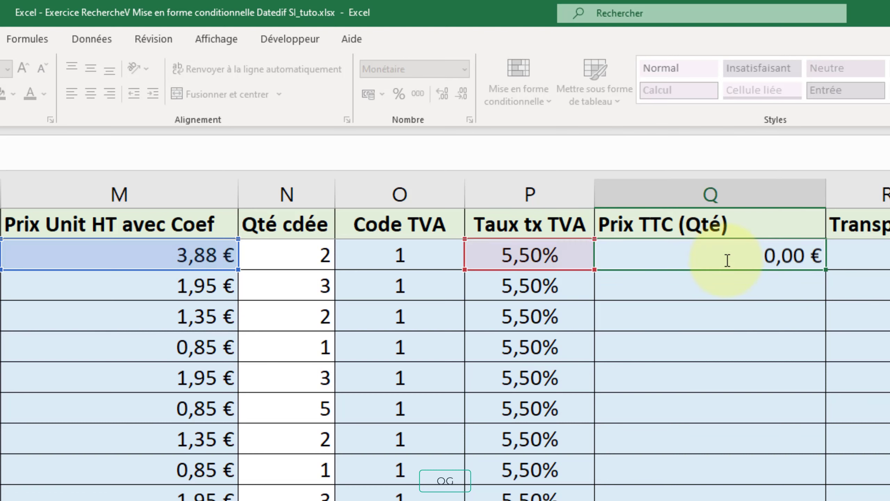
{"action": "left_click", "coordinate": [782, 255]}
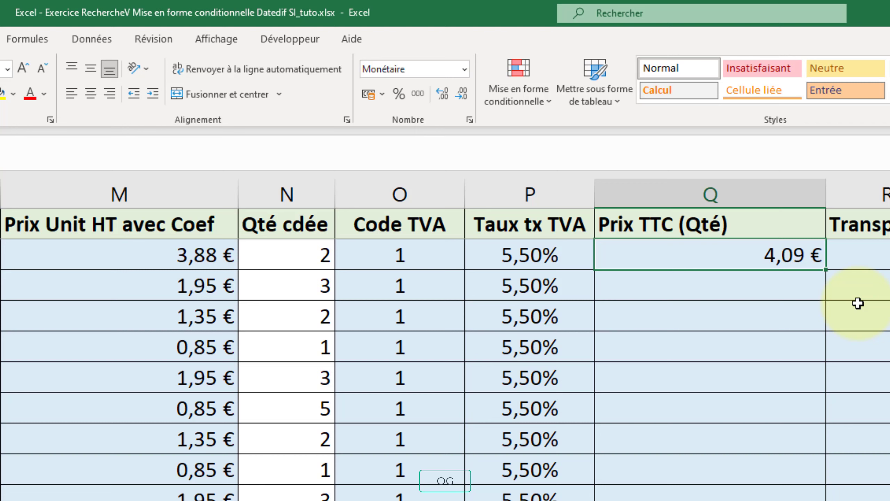
Revise Q2's formula to =(M2+(P2*M2))*N2 to multiply by quantity.
{"action": "double_click", "coordinate": [805, 255]}
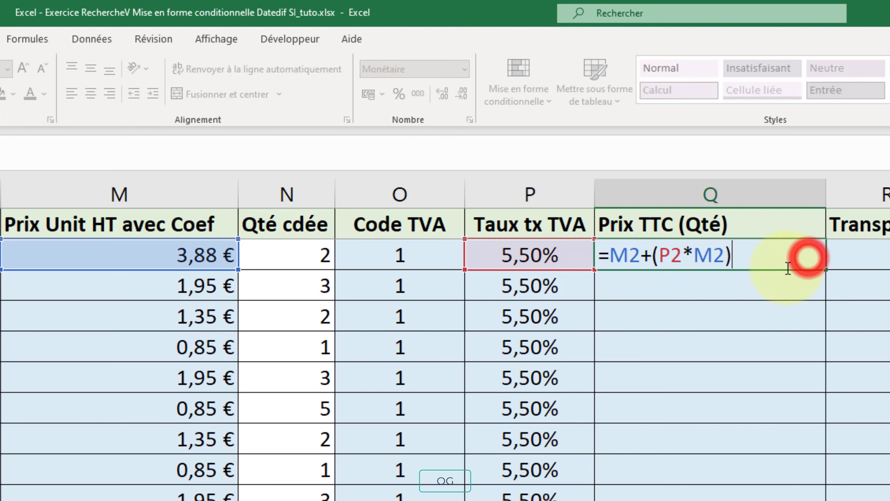
{"action": "left_click", "coordinate": [610, 255]}
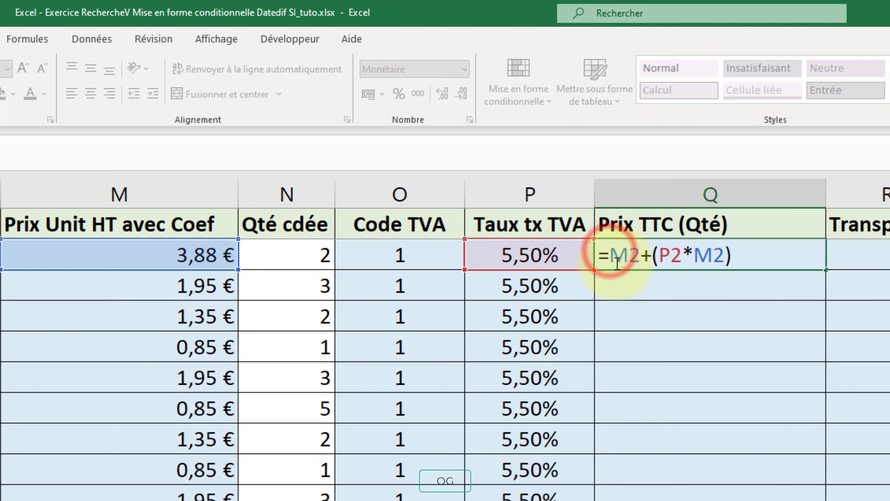
{"action": "type", "text": "("}
{"action": "left_click", "coordinate": [757, 255]}
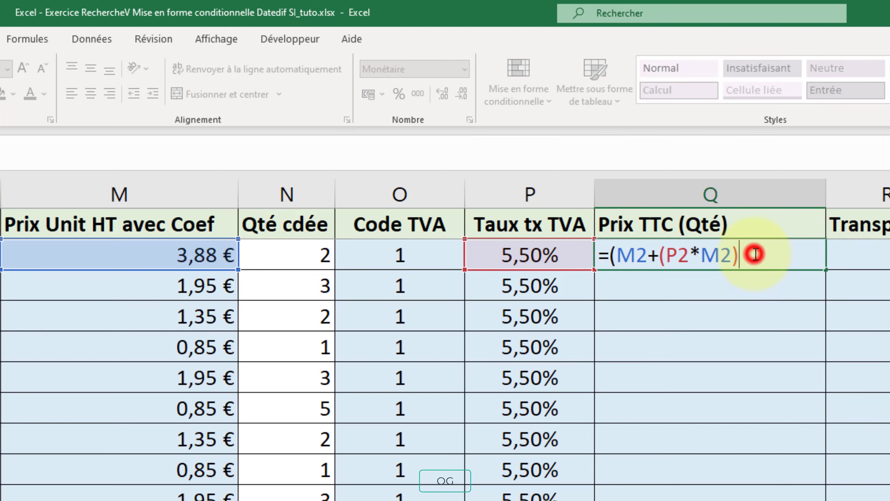
{"action": "type", "text": ")"}
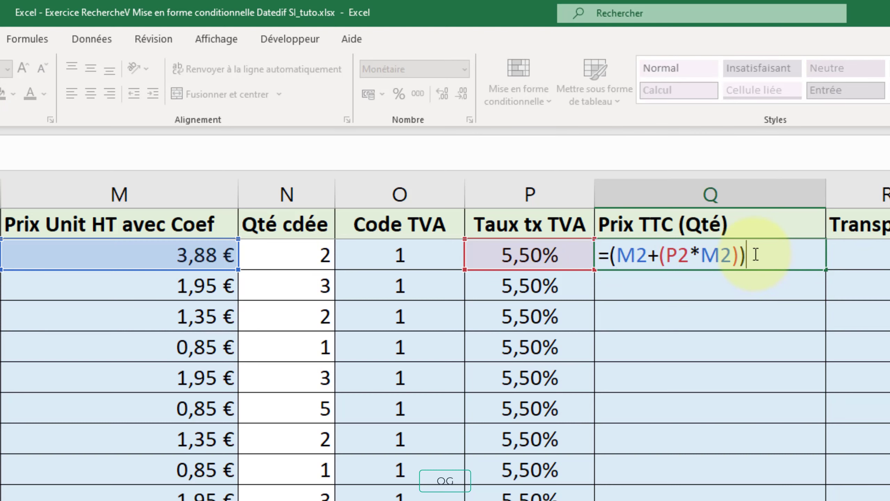
{"action": "type", "text": "*"}
{"action": "left_click", "coordinate": [298, 260]}
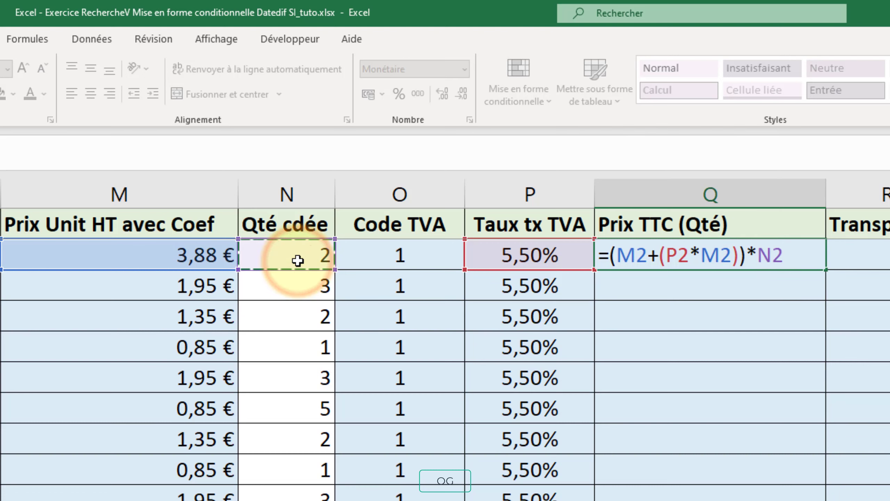
{"action": "key", "text": "Return"}
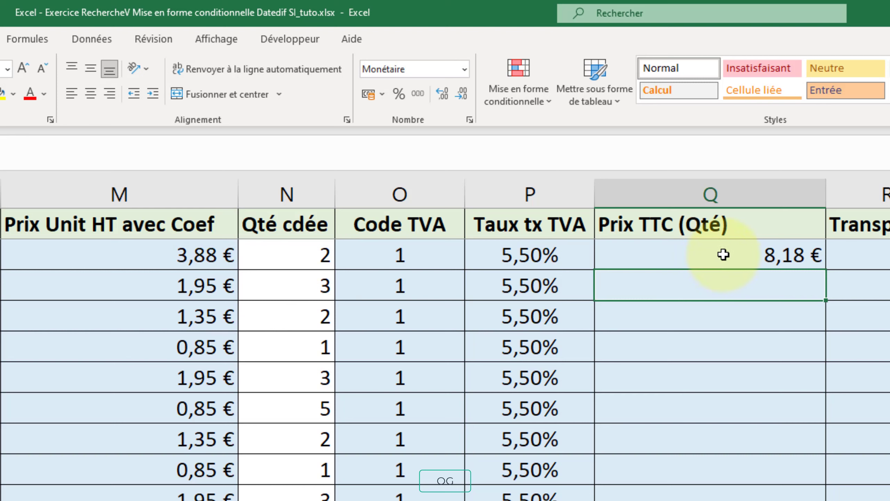
Check Q2's 8,18 € formula and fill it down column Q for every order.
{"action": "left_click", "coordinate": [721, 255]}
{"action": "double_click", "coordinate": [724, 255]}
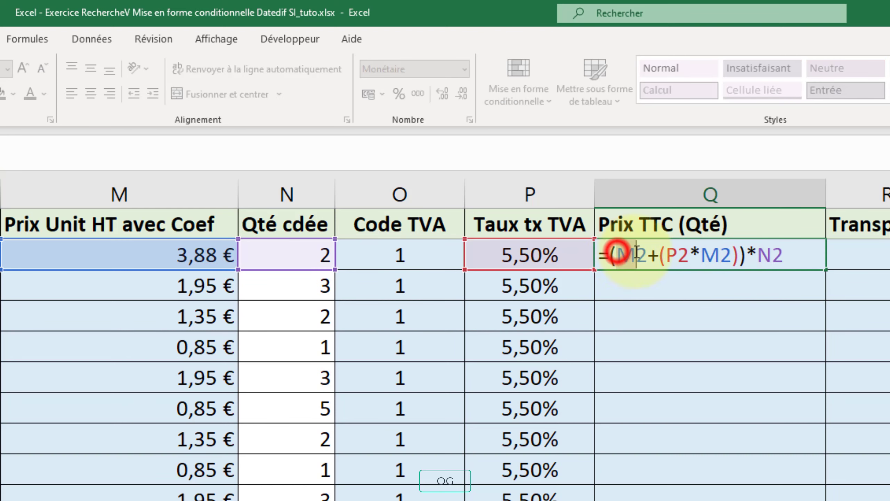
{"action": "left_click_drag", "start_coordinate": [616, 254], "coordinate": [649, 255]}
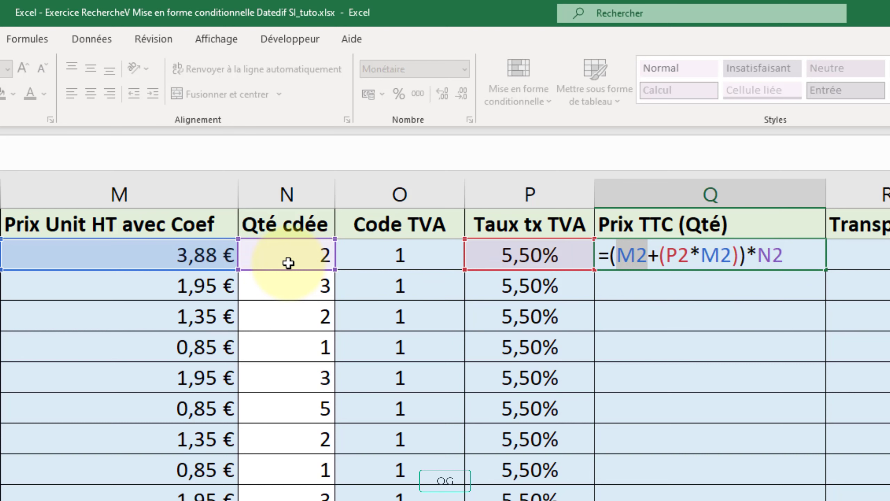
{"action": "key", "text": "ctrl+Return"}
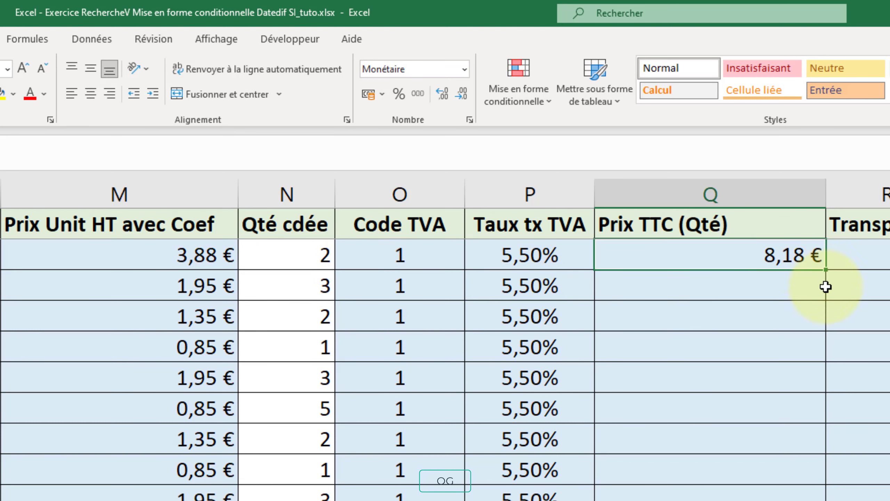
{"action": "double_click", "coordinate": [828, 270]}
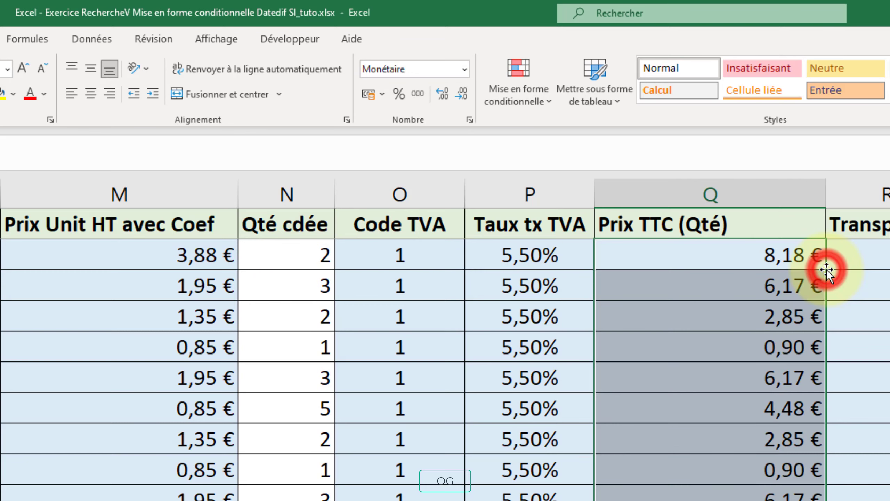
{"action": "key", "text": "Right"}
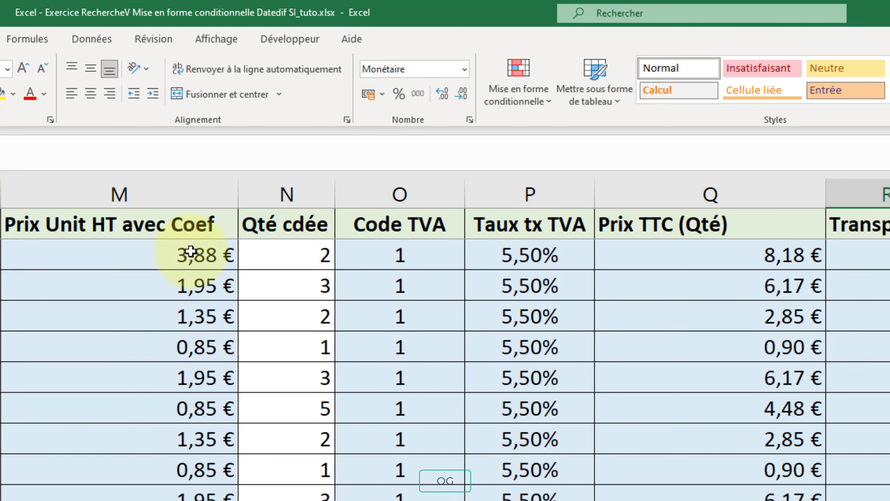
{"action": "left_click", "coordinate": [800, 252]}
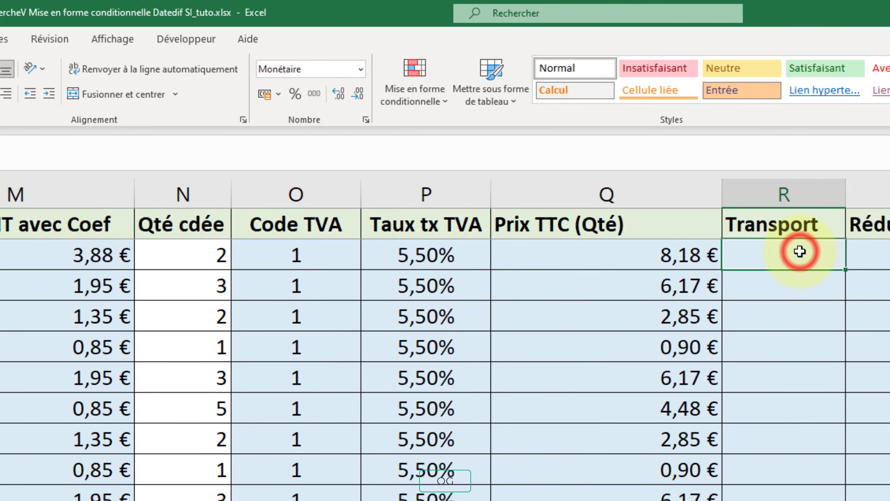
{"action": "scroll", "coordinate": [800, 251], "scroll_direction": "down", "scroll_amount": 5}
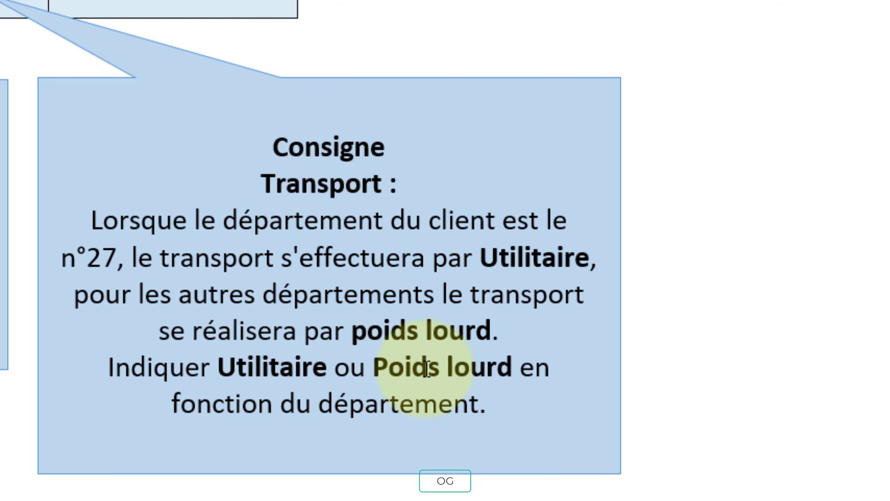
{"action": "scroll", "coordinate": [245, 273], "scroll_direction": "up", "scroll_amount": 2}
{"action": "scroll", "coordinate": [244, 273], "scroll_direction": "left", "scroll_amount": 2}
{"action": "scroll", "coordinate": [238, 270], "scroll_direction": "up", "scroll_amount": 5}
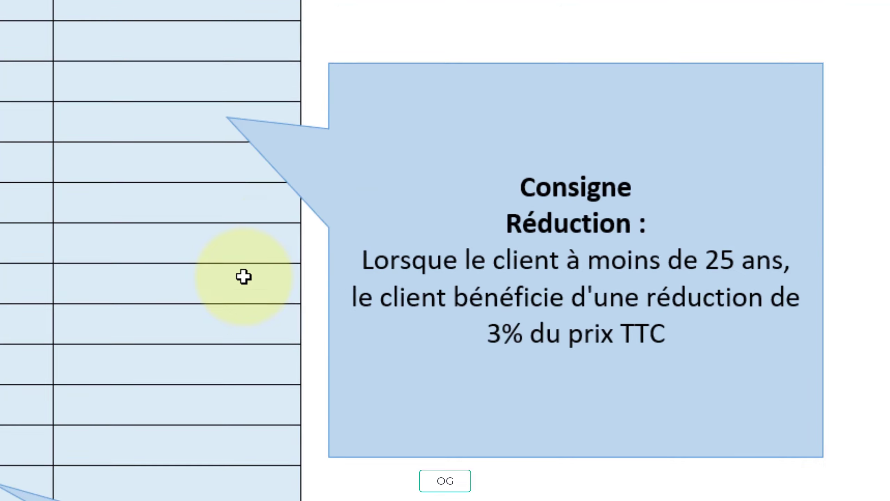
{"action": "scroll", "coordinate": [242, 277], "scroll_direction": "up", "scroll_amount": 5}
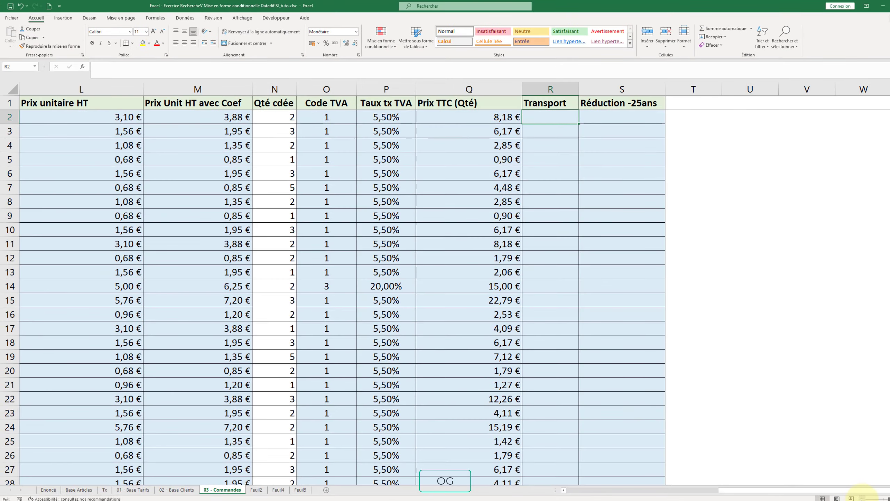
{"action": "left_click", "coordinate": [862, 498]}
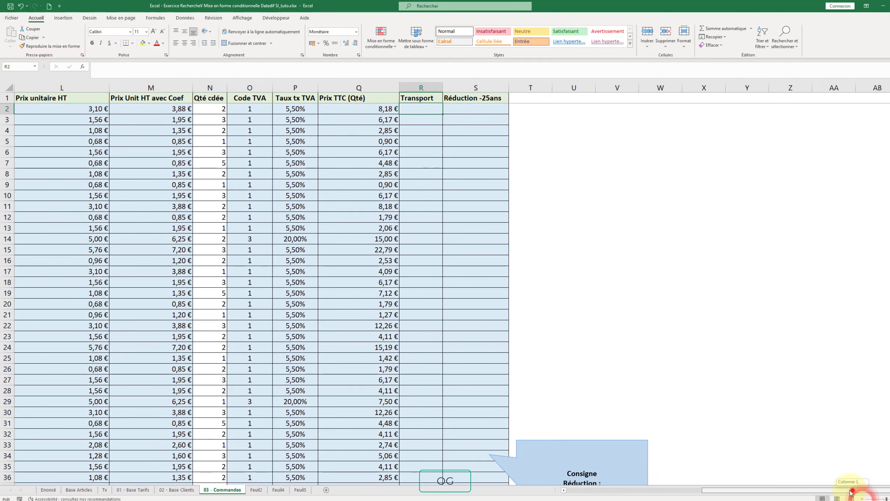
{"action": "left_click_drag", "start_coordinate": [852, 490], "coordinate": [771, 491]}
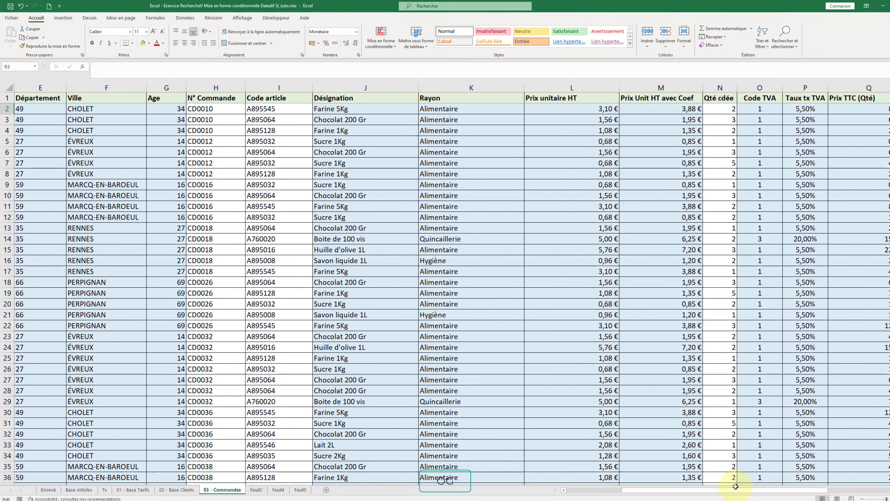
{"action": "left_click_drag", "start_coordinate": [735, 491], "coordinate": [706, 492]}
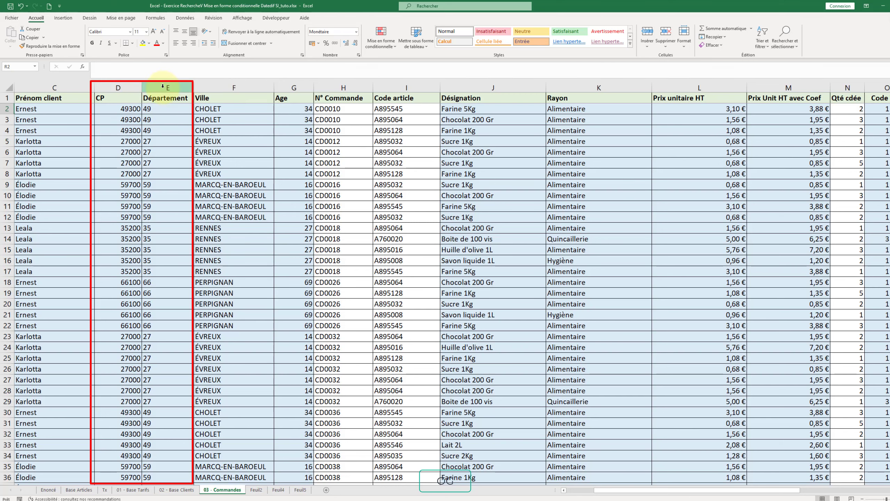
{"action": "scroll", "coordinate": [666, 407], "scroll_direction": "right", "scroll_amount": 5}
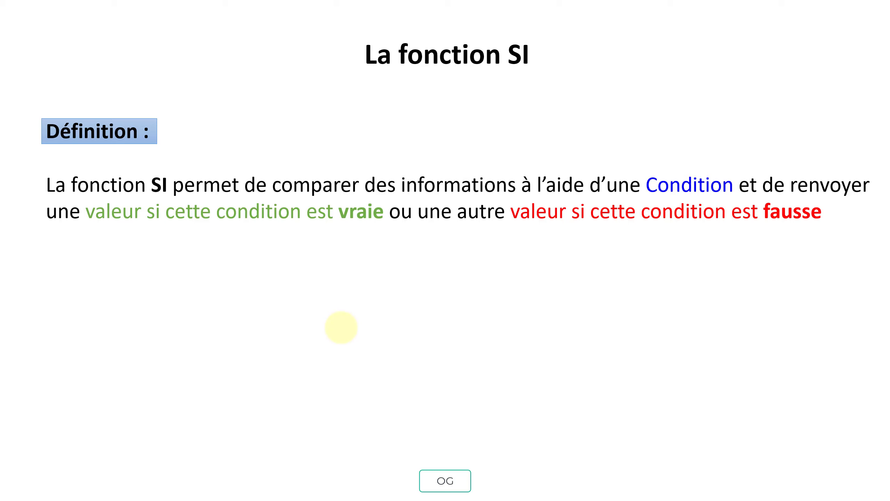
Reveal the =Si ( Condition ; Action si Vraie ; Action si Fausse ) syntax box on the SI slide.
{"action": "left_click", "coordinate": [341, 327]}
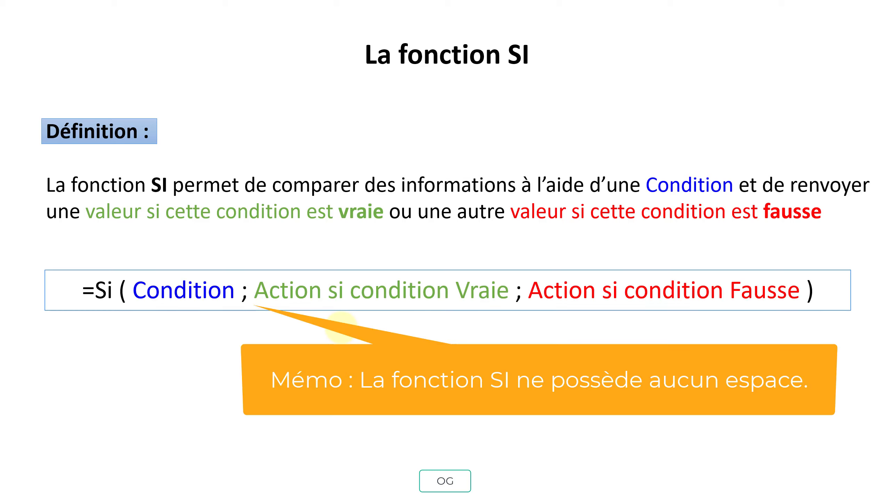
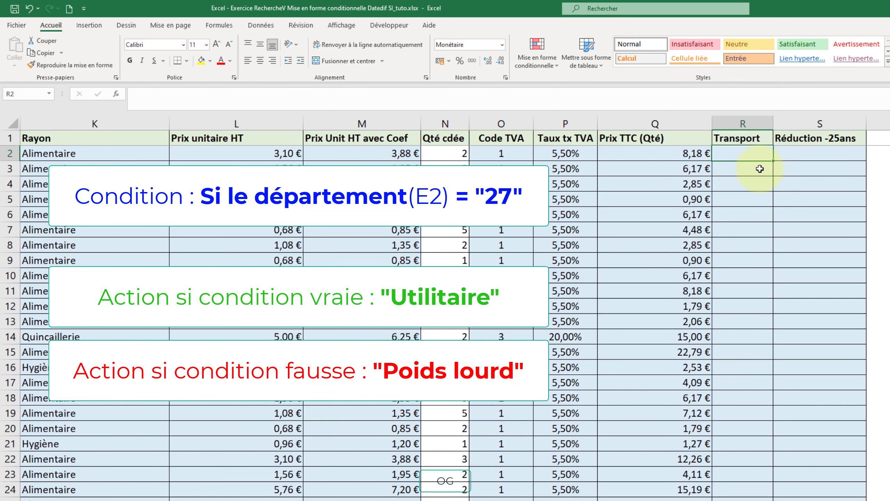
Enter =SI(E2="27";"Utilitaire";"Poids lourds") in R2, with 27 quoted as text.
{"action": "type", "text": "=si(E2"}
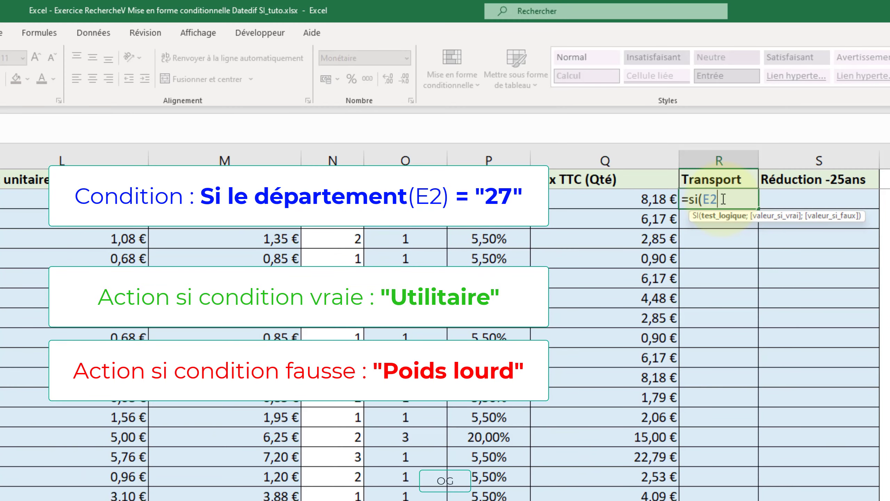
{"action": "type", "text": "="}
{"action": "type", "text": "27"}
{"action": "type", "text": "\""}
{"action": "left_click", "coordinate": [724, 200]}
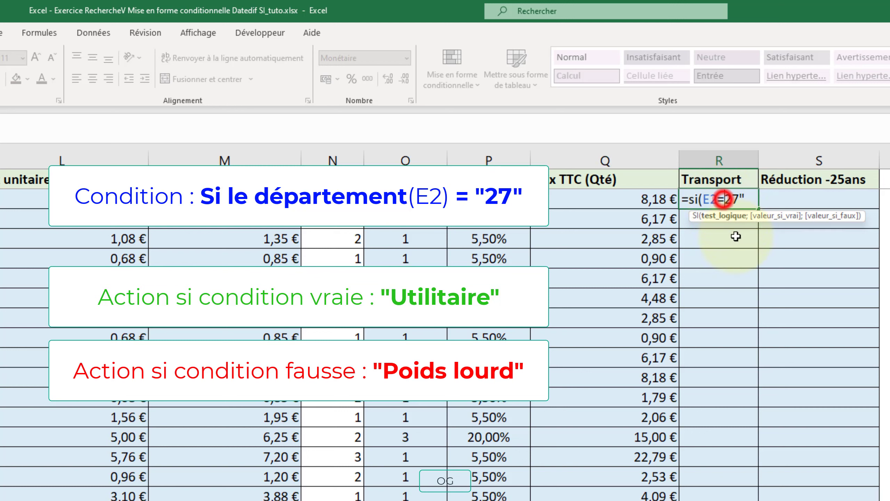
{"action": "type", "text": "\""}
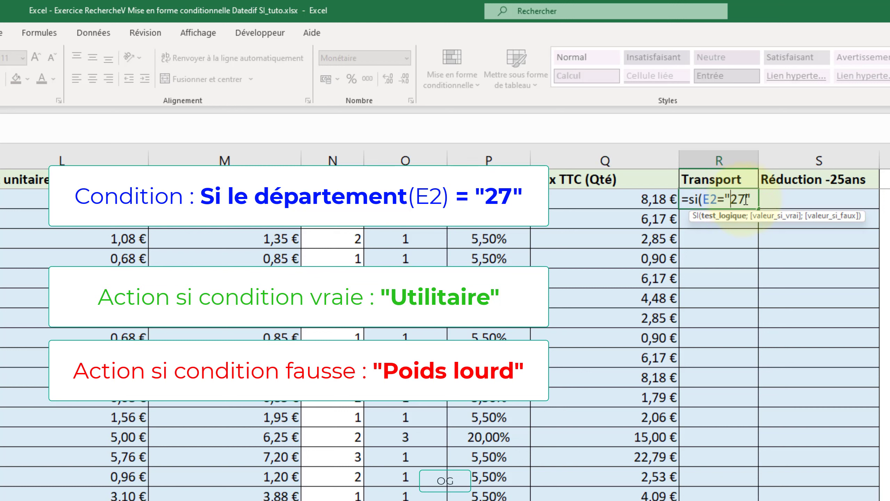
{"action": "left_click", "coordinate": [752, 198]}
{"action": "type", "text": ";"}
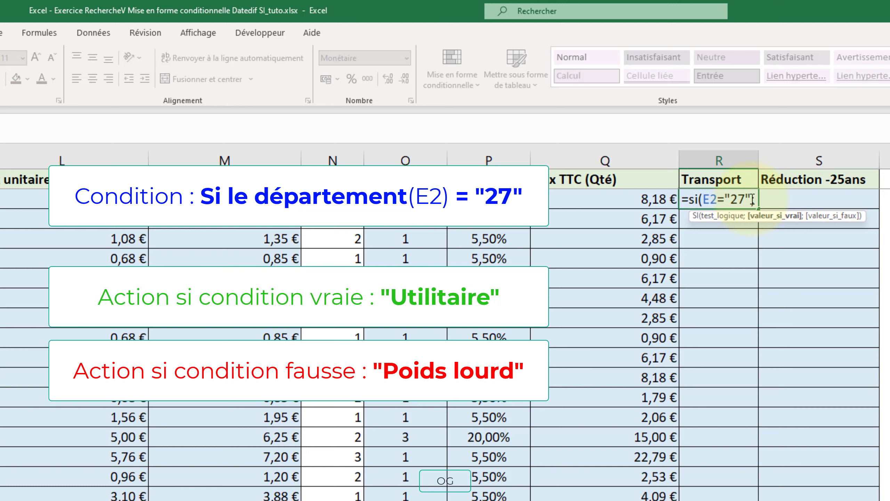
{"action": "type", "text": "\""}
{"action": "type", "text": "Utilit"}
{"action": "type", "text": "aire\""}
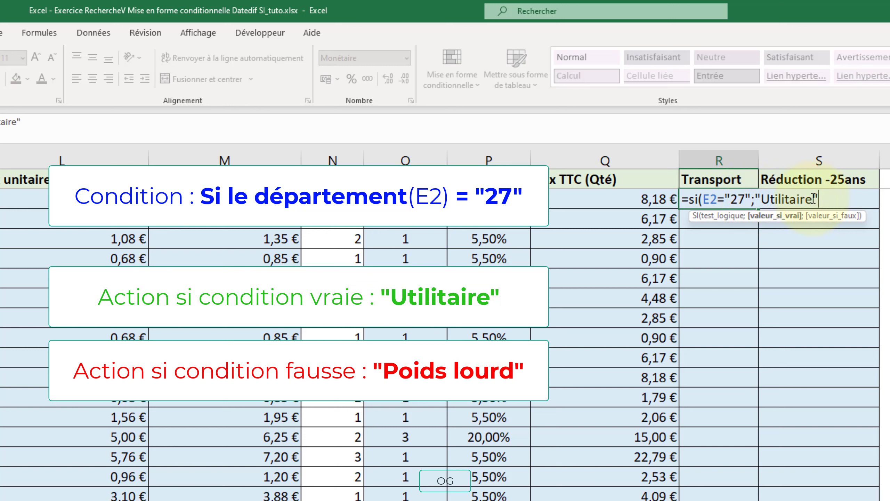
{"action": "type", "text": ";"}
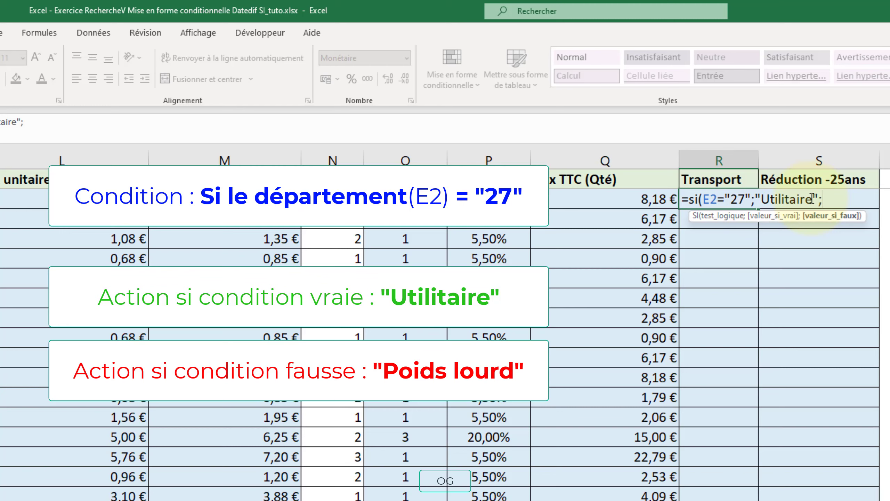
{"action": "type", "text": "\""}
{"action": "type", "text": "Poids"}
{"action": "type", "text": " l"}
{"action": "type", "text": "our"}
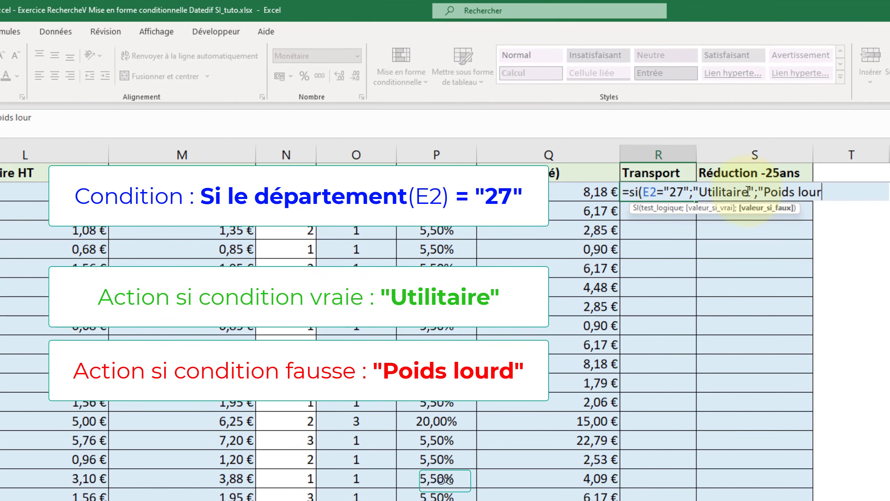
{"action": "type", "text": "ds\""}
{"action": "type", "text": ")"}
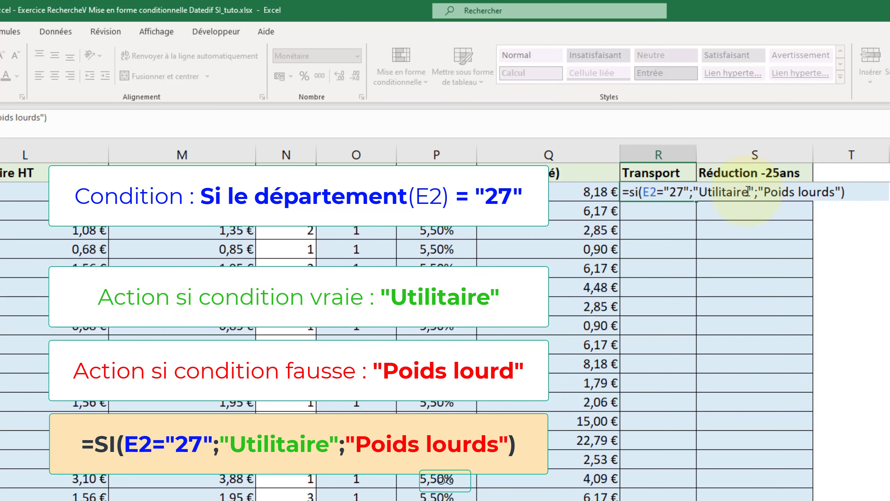
{"action": "key", "text": "Return"}
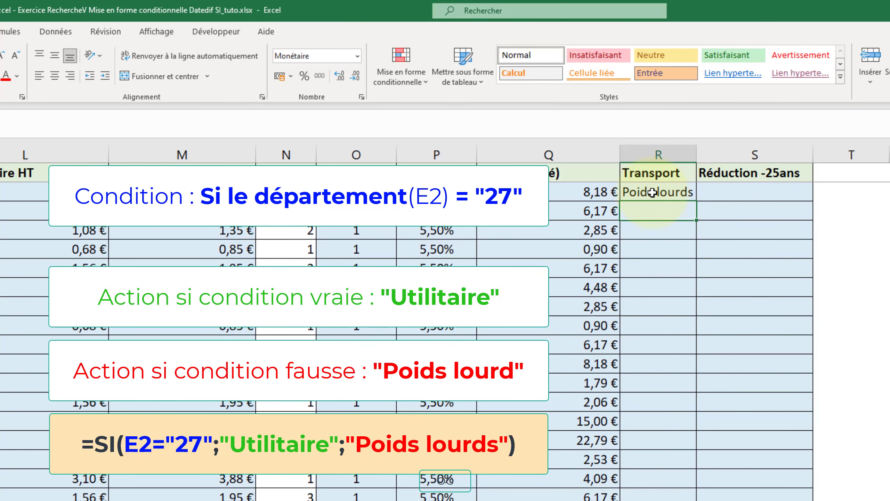
Copy the R2 Transport formula down column R and check the four Utilitaire rows.
{"action": "left_click", "coordinate": [685, 193]}
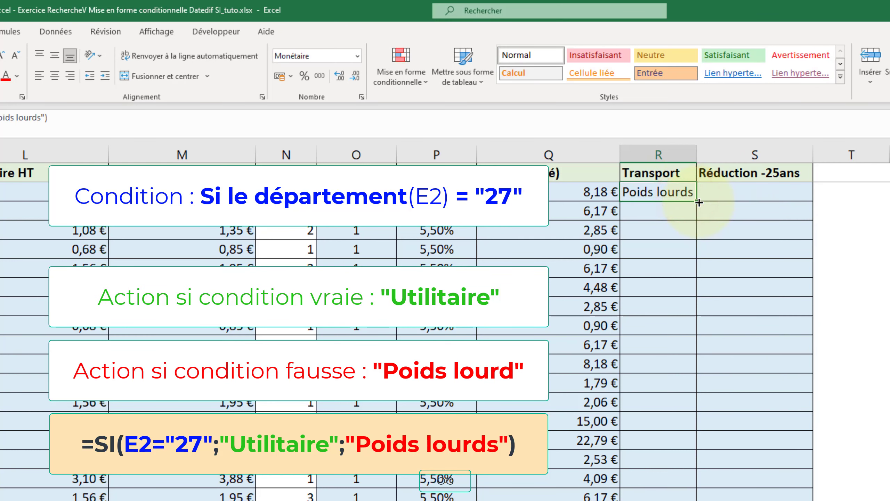
{"action": "double_click", "coordinate": [699, 202]}
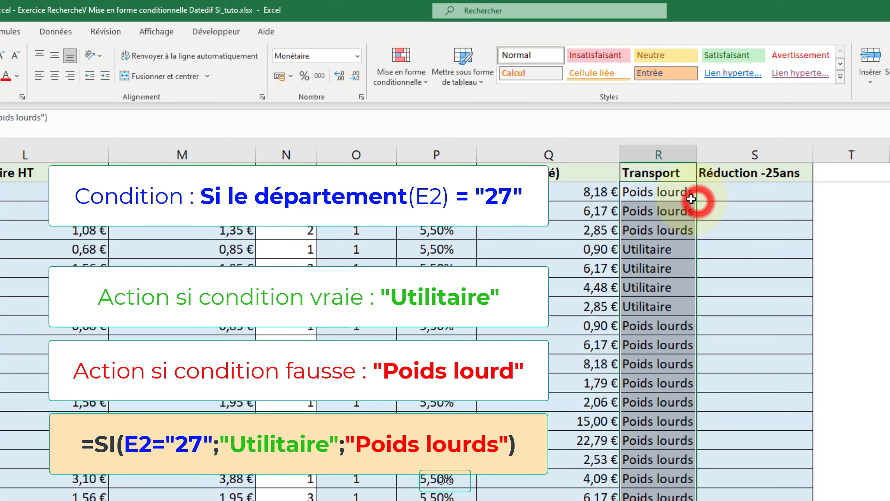
{"action": "left_click_drag", "start_coordinate": [662, 258], "coordinate": [643, 306]}
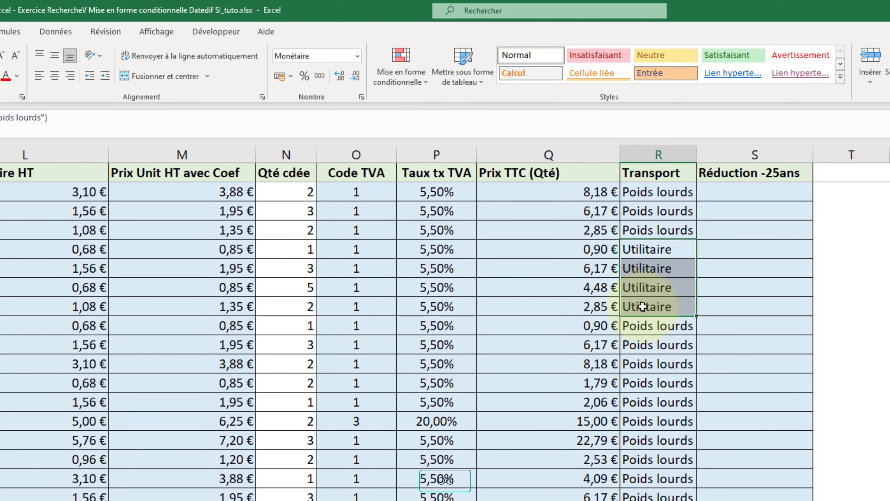
{"action": "left_click_drag", "start_coordinate": [642, 306], "coordinate": [1, 307]}
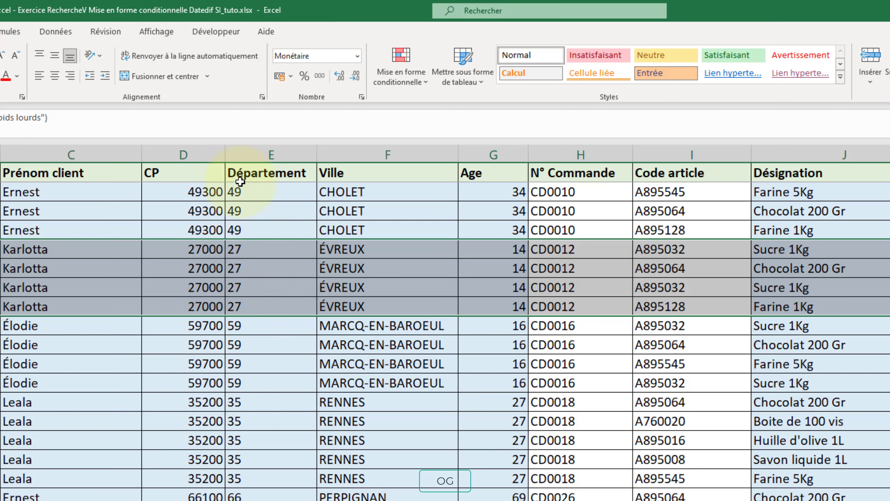
{"action": "scroll", "coordinate": [445, 315], "scroll_direction": "right", "scroll_amount": 5}
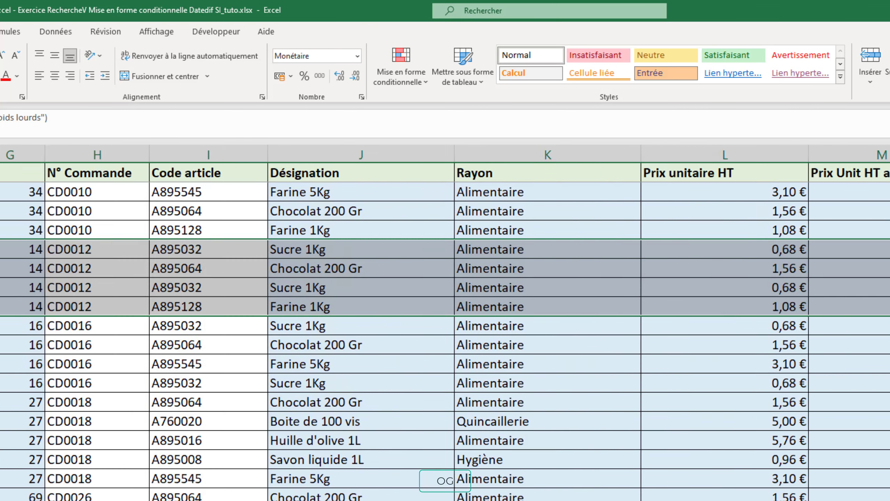
{"action": "left_click", "coordinate": [744, 190]}
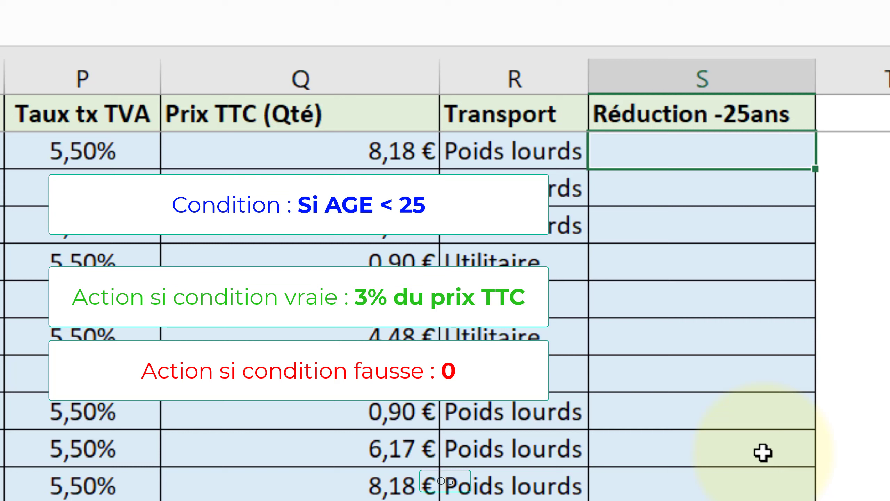
Enter =SI(G2<25;3%*Q2;0) in S2 and copy it down the Réduction -25ans column.
{"action": "type", "text": "="}
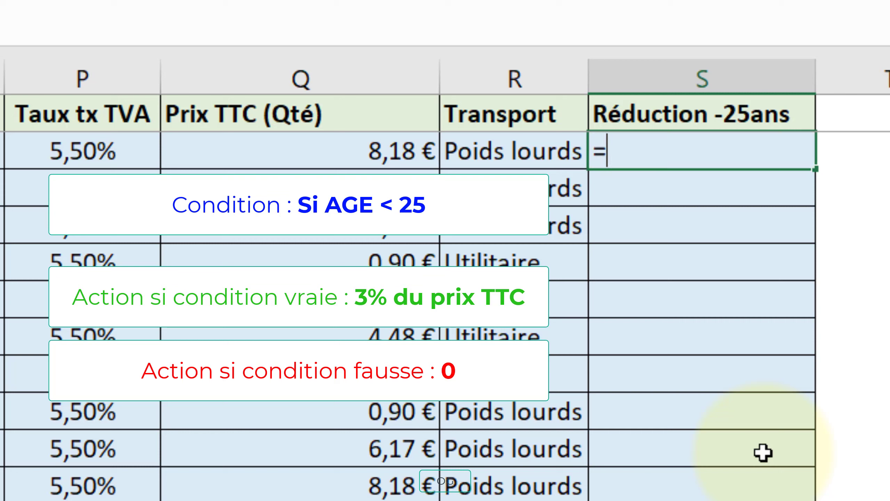
{"action": "type", "text": "si("}
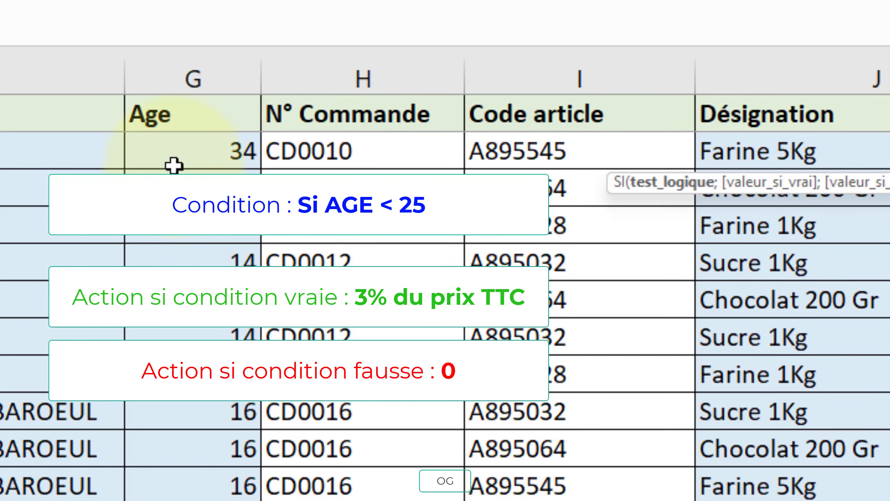
{"action": "left_click", "coordinate": [171, 159]}
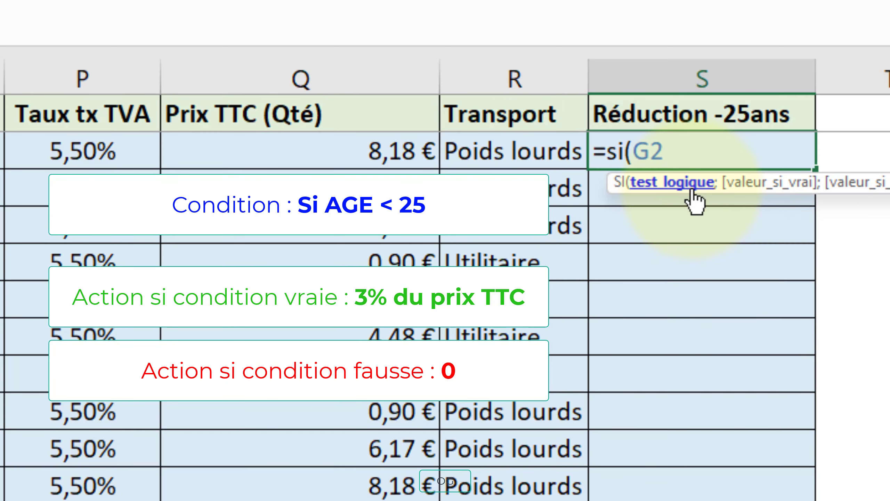
{"action": "type", "text": "<"}
{"action": "type", "text": "25"}
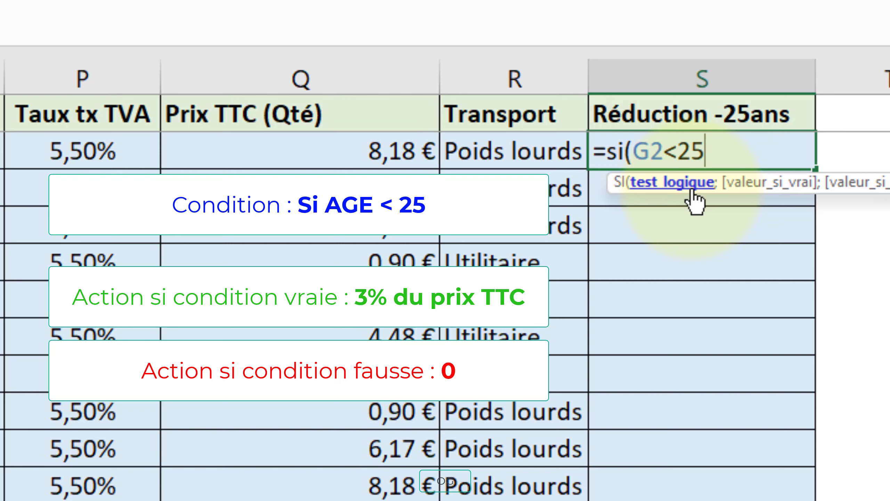
{"action": "type", "text": ";"}
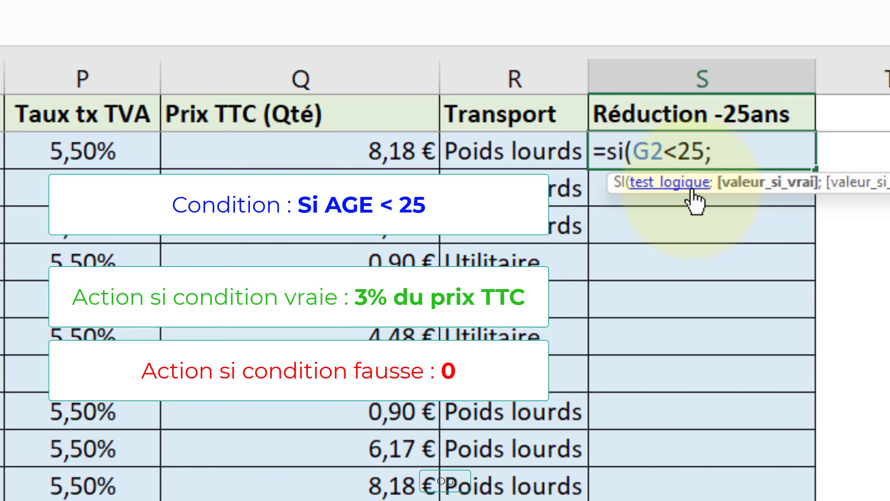
{"action": "type", "text": "3"}
{"action": "type", "text": "%"}
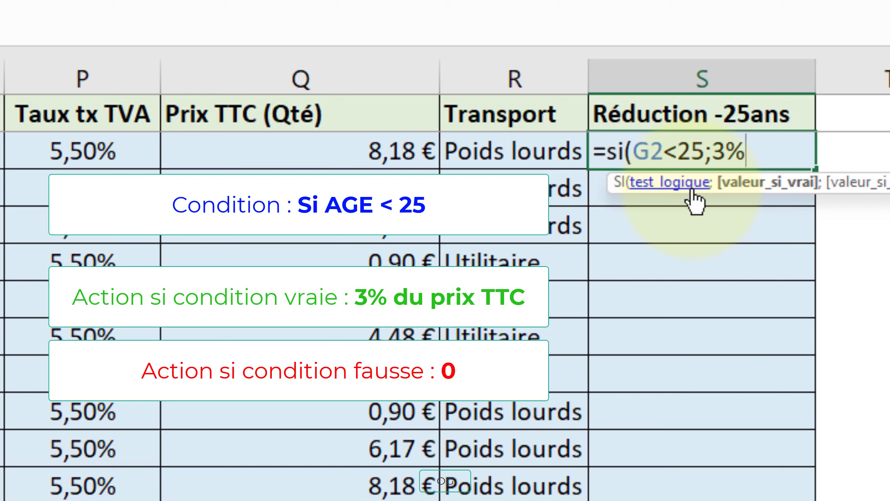
{"action": "type", "text": "*"}
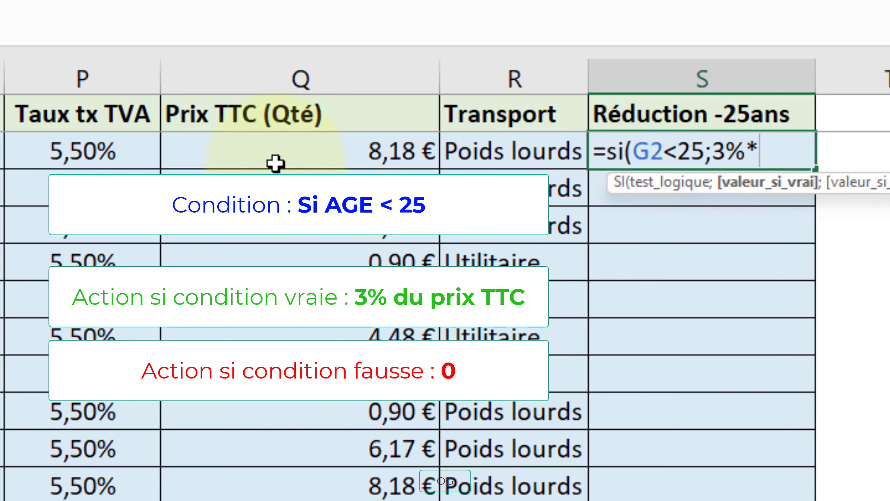
{"action": "left_click", "coordinate": [270, 151]}
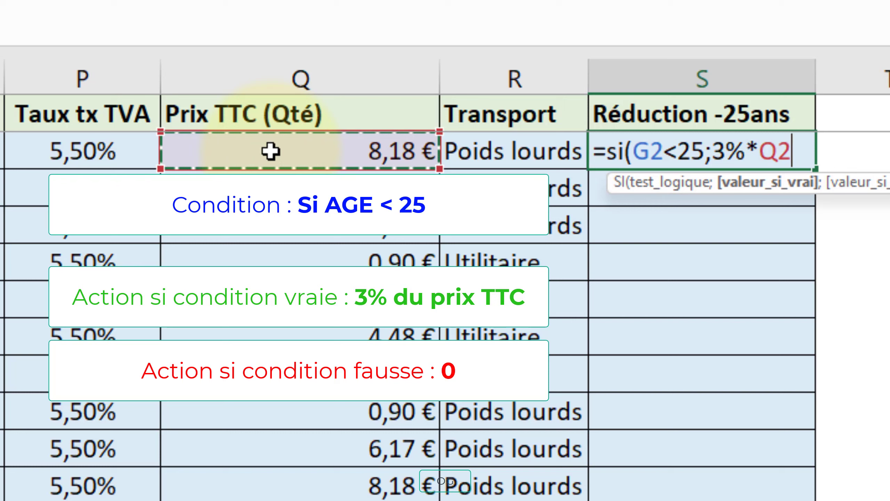
{"action": "type", "text": ";"}
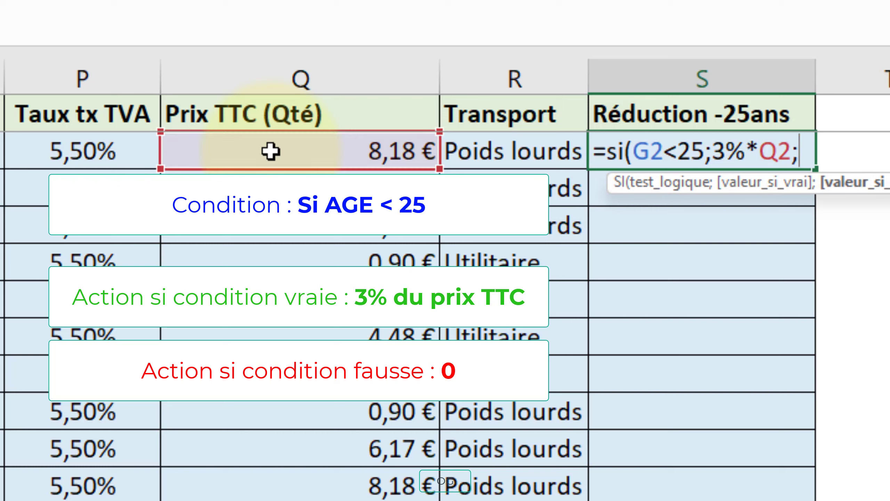
{"action": "type", "text": "0"}
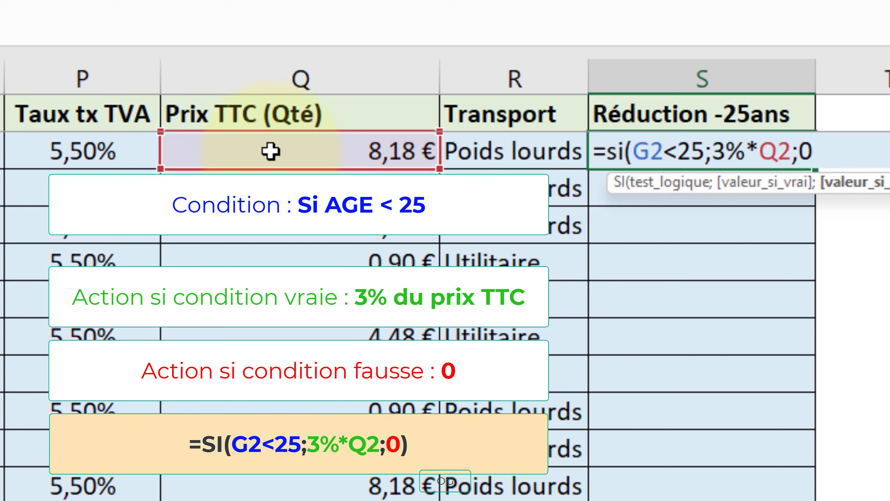
{"action": "type", "text": ")"}
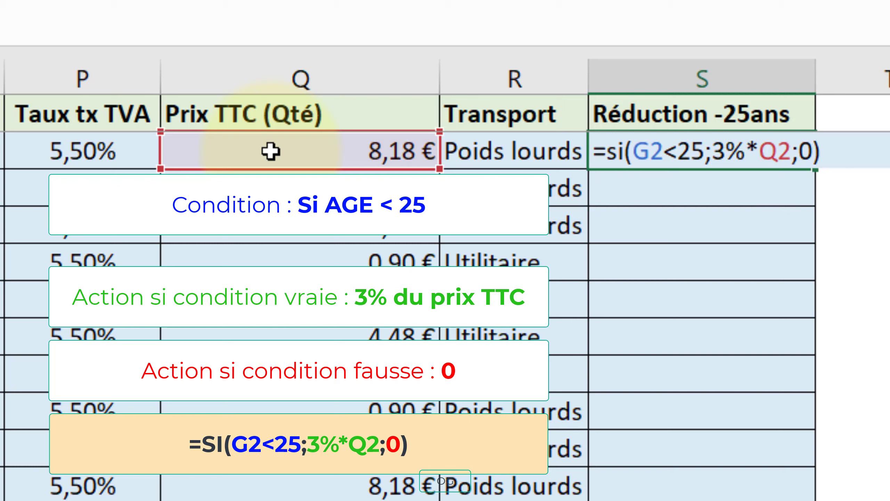
{"action": "key", "text": "Return"}
{"action": "left_click", "coordinate": [759, 156]}
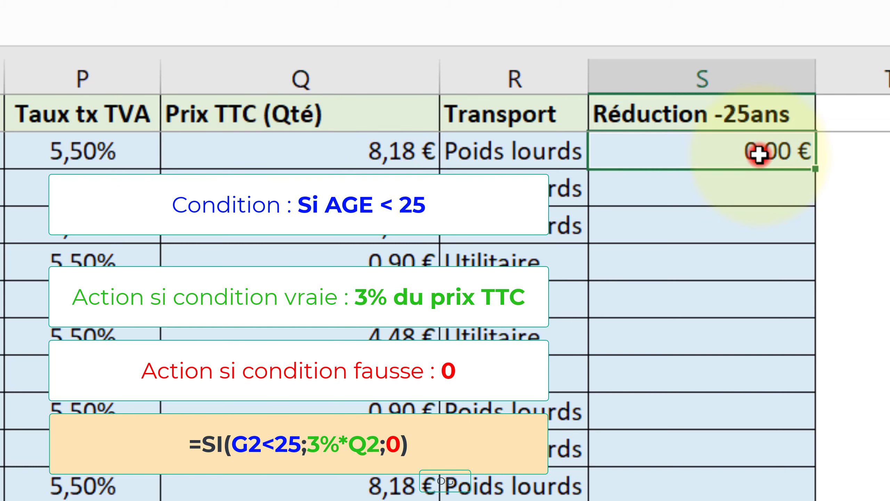
{"action": "double_click", "coordinate": [816, 169]}
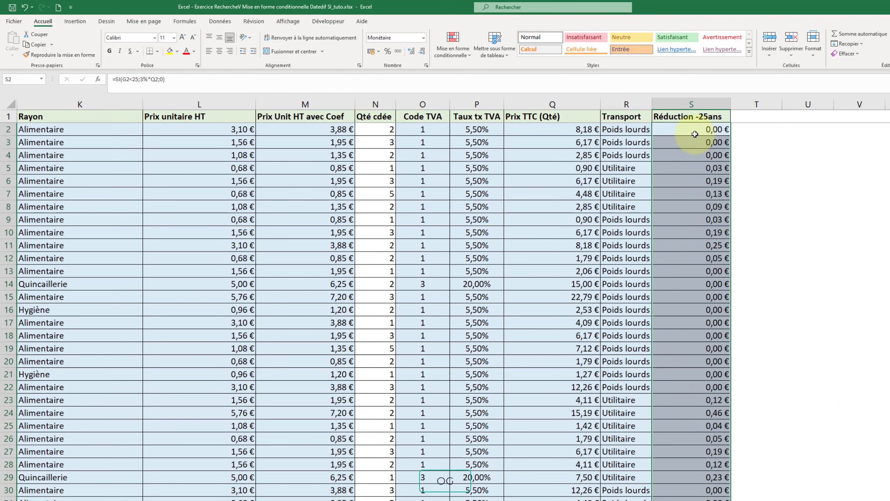
Undo the fill, change S2 to =SI(G2<25;-(3%*Q2);0) and copy it down column S.
{"action": "key", "text": "ctrl+z"}
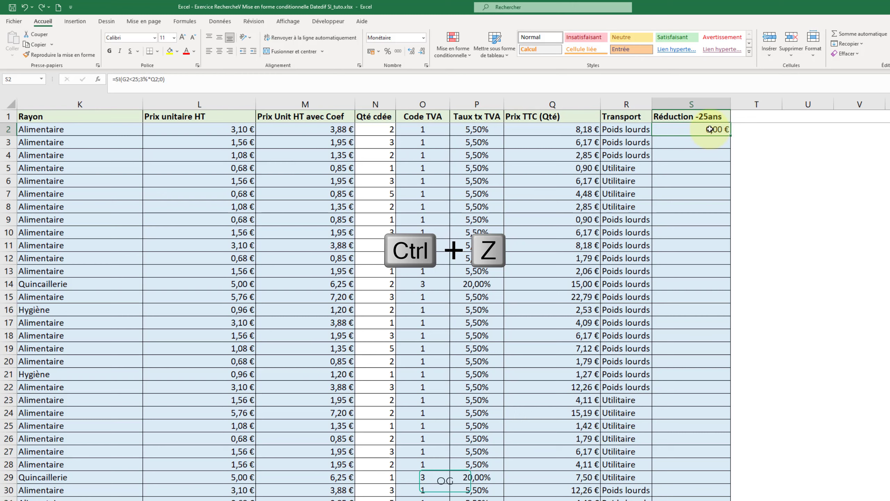
{"action": "double_click", "coordinate": [710, 129]}
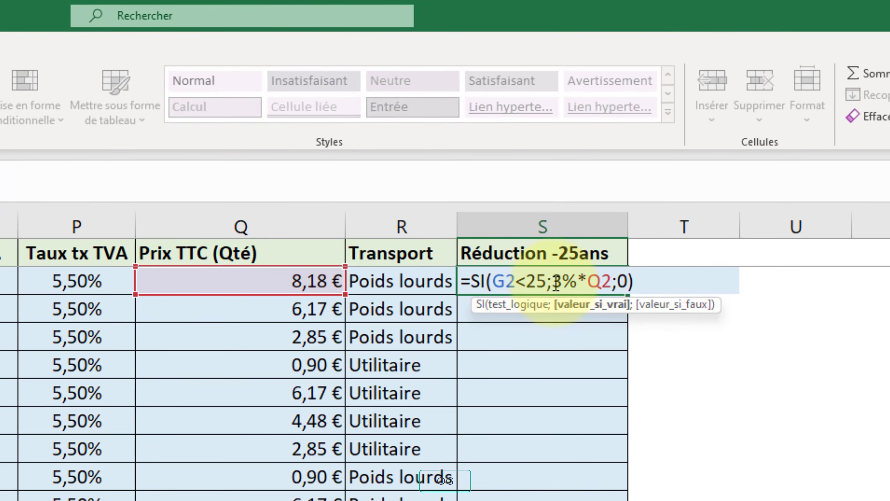
{"action": "left_click", "coordinate": [553, 283]}
{"action": "type", "text": "-"}
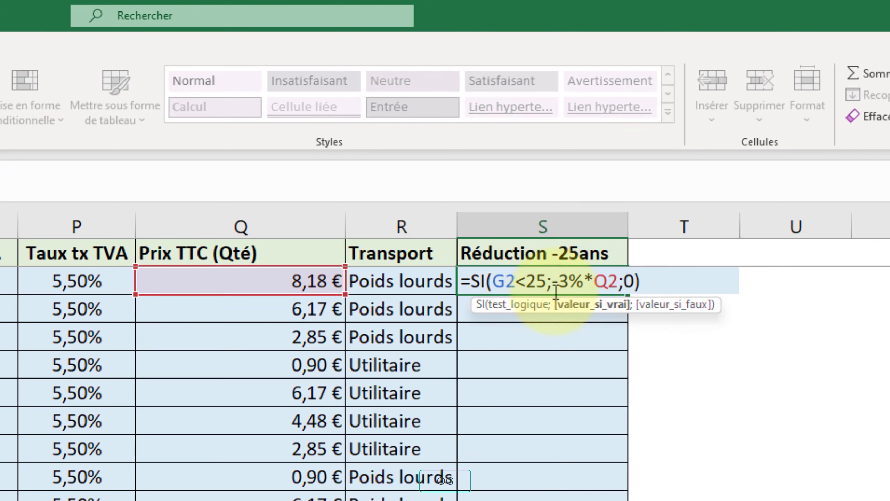
{"action": "type", "text": "("}
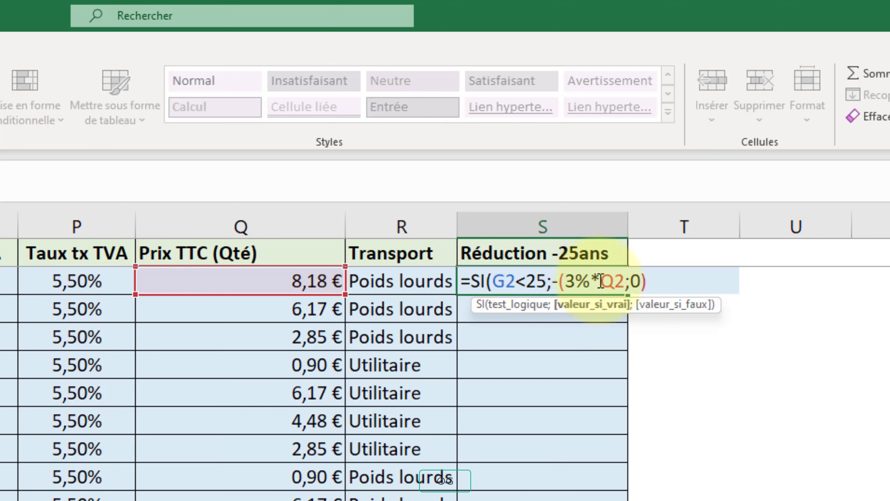
{"action": "left_click", "coordinate": [623, 281]}
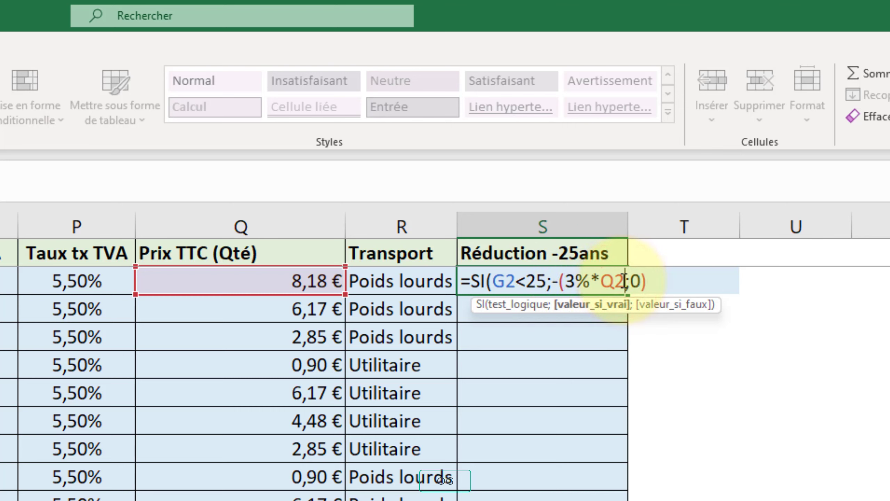
{"action": "type", "text": ")"}
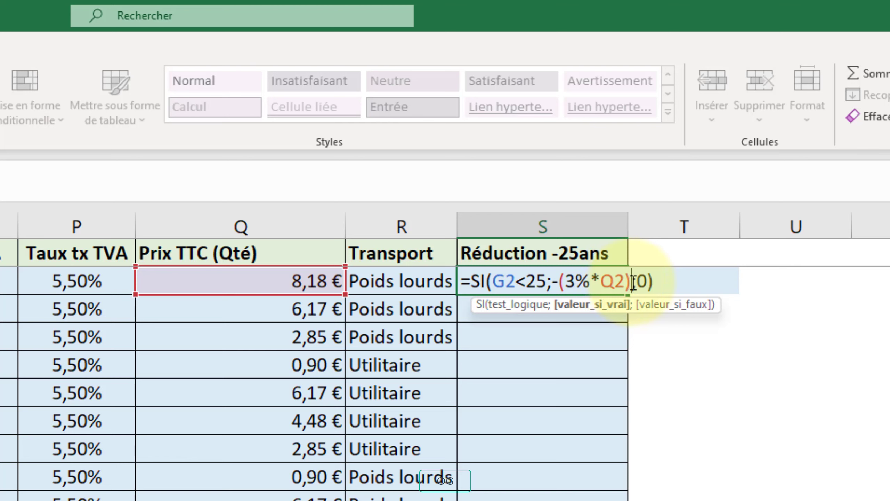
{"action": "key", "text": "Return"}
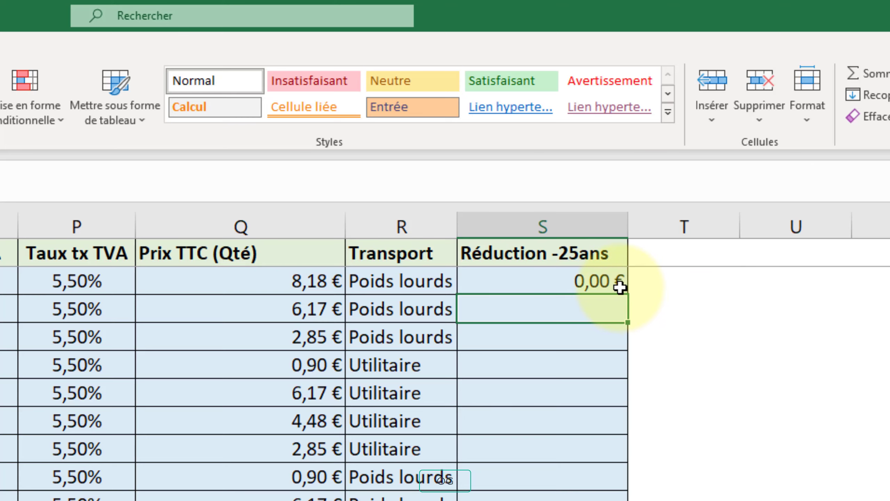
{"action": "left_click", "coordinate": [618, 285]}
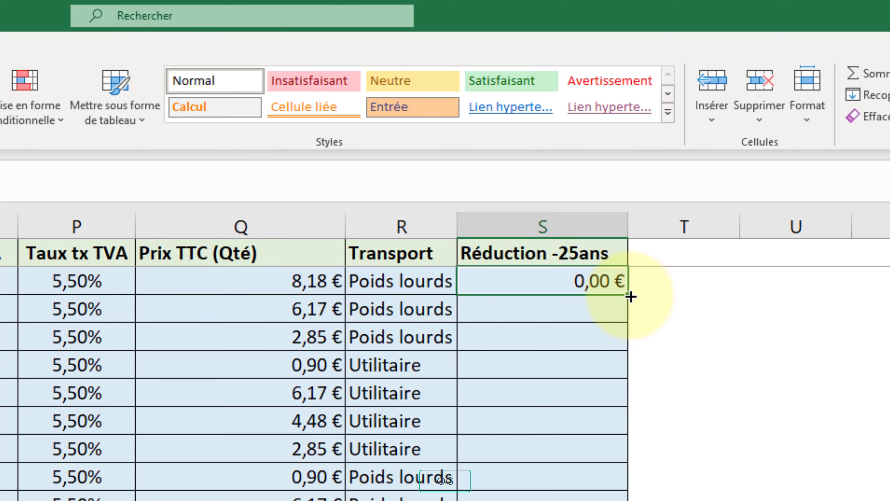
{"action": "double_click", "coordinate": [630, 297]}
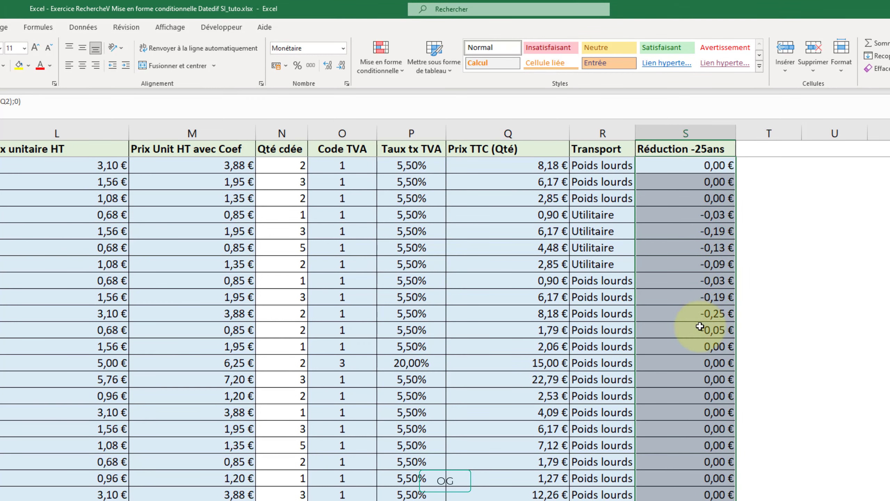
Replace the hard-coded 3% in the S2 formula with the Tx sheet rate cell Tx!F2.
{"action": "left_click", "coordinate": [630, 108]}
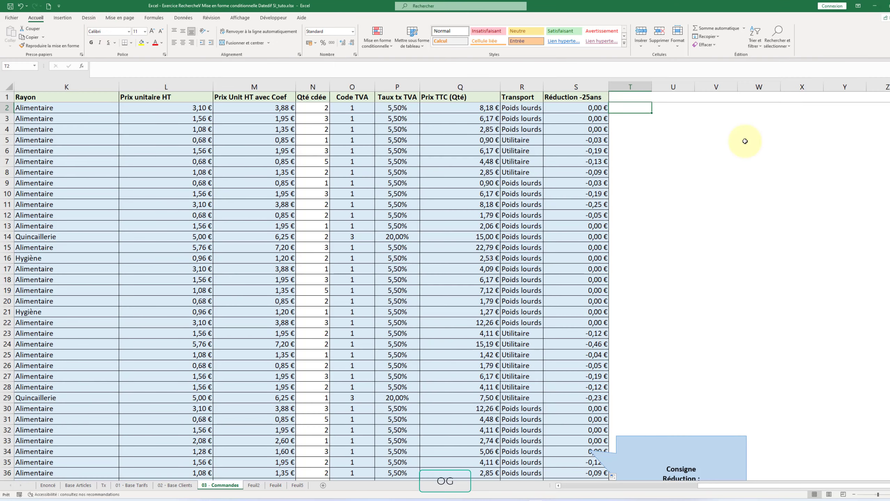
{"action": "left_click", "coordinate": [103, 485]}
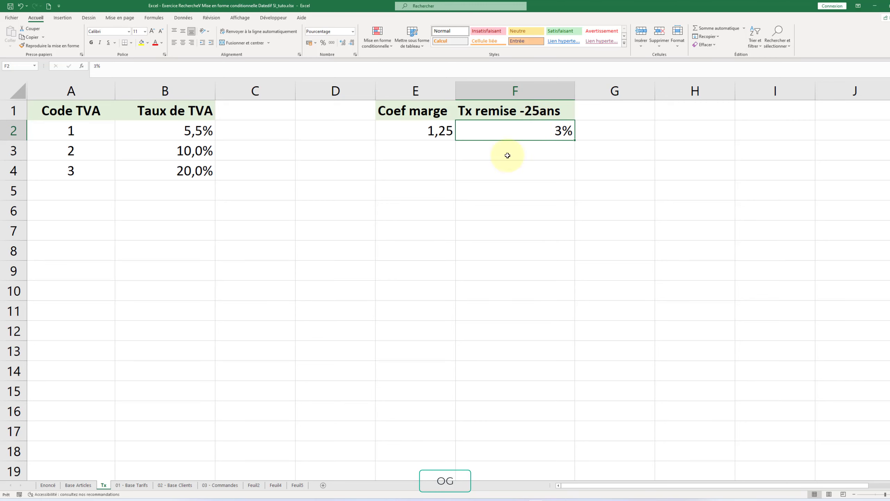
{"action": "left_click", "coordinate": [220, 486]}
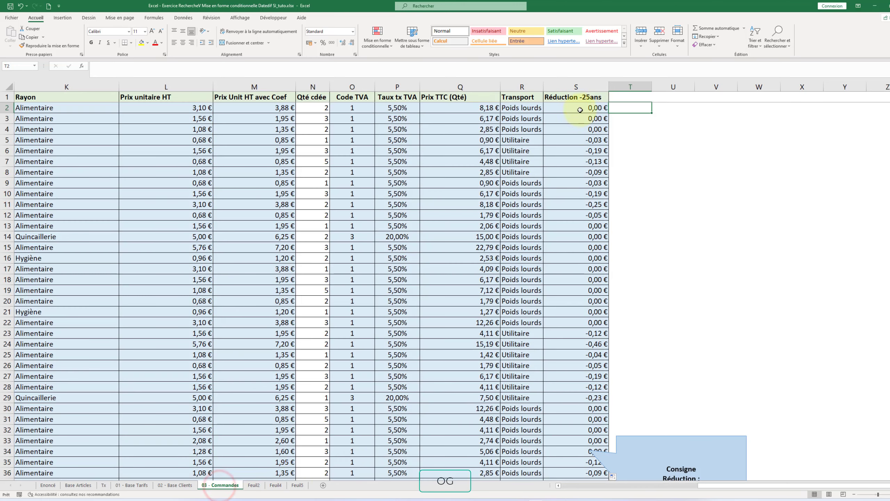
{"action": "left_click", "coordinate": [575, 106]}
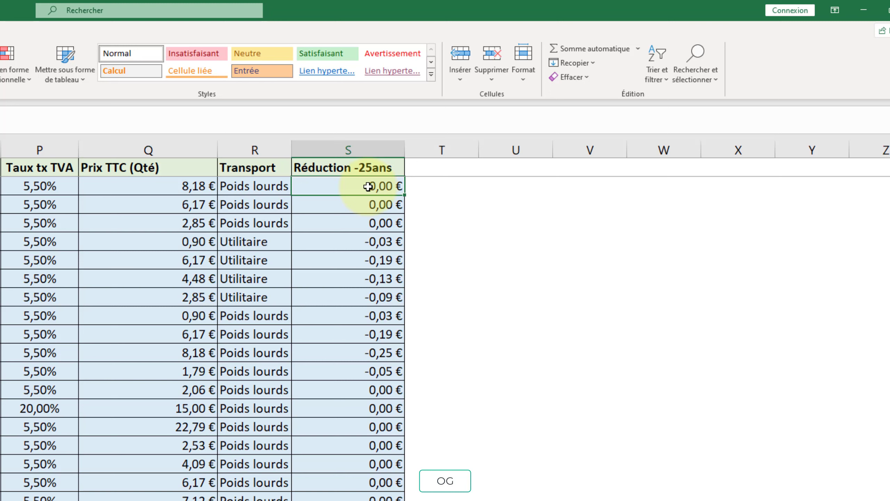
{"action": "double_click", "coordinate": [368, 187]}
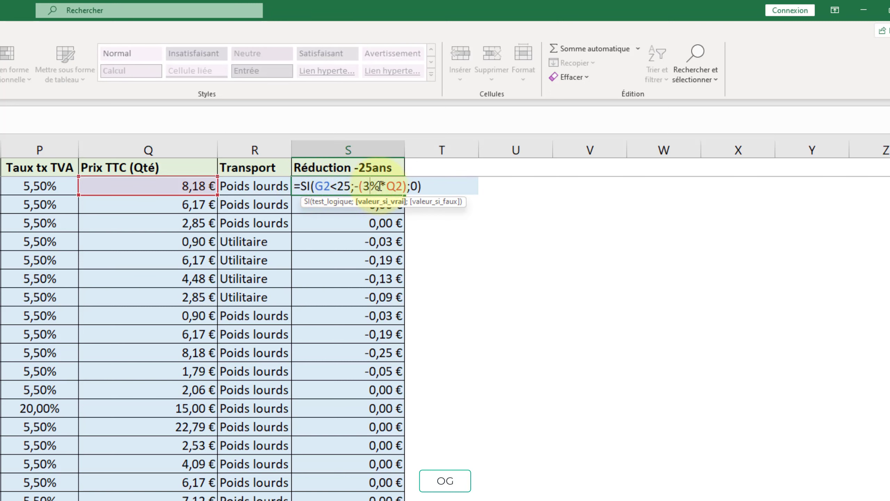
{"action": "left_click_drag", "start_coordinate": [380, 186], "coordinate": [364, 186]}
{"action": "key", "text": "BackSpace"}
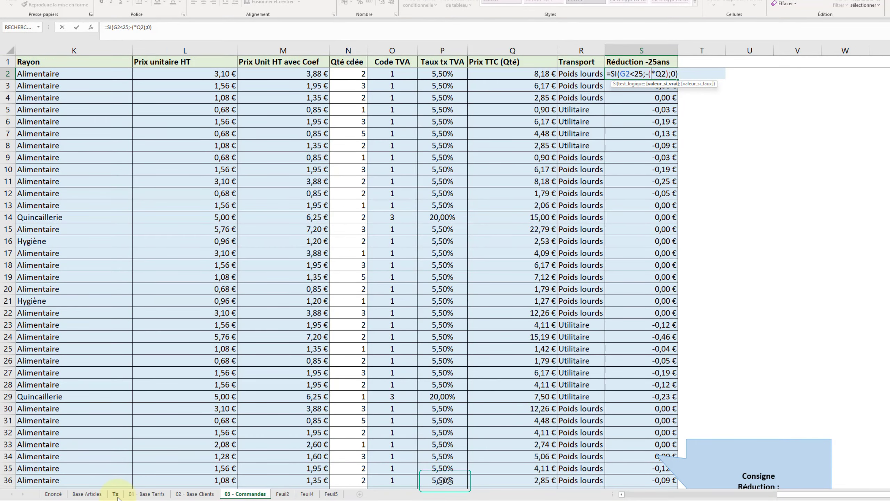
{"action": "left_click", "coordinate": [116, 494]}
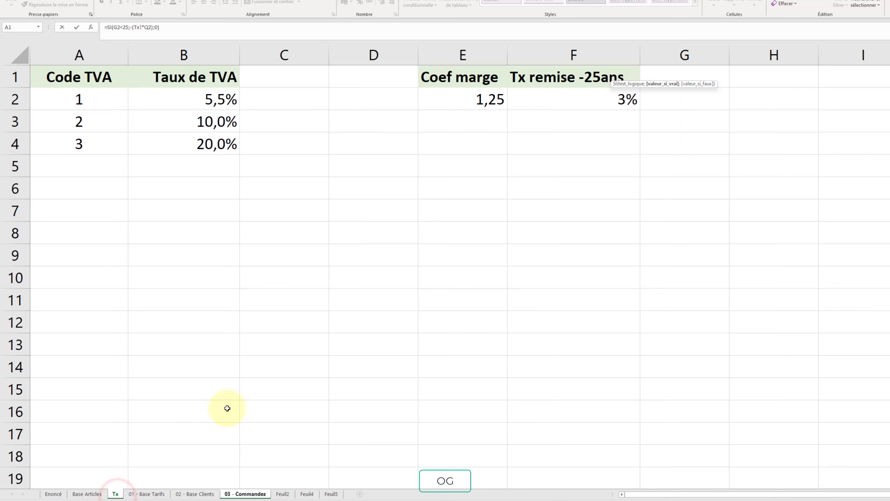
{"action": "left_click", "coordinate": [595, 98]}
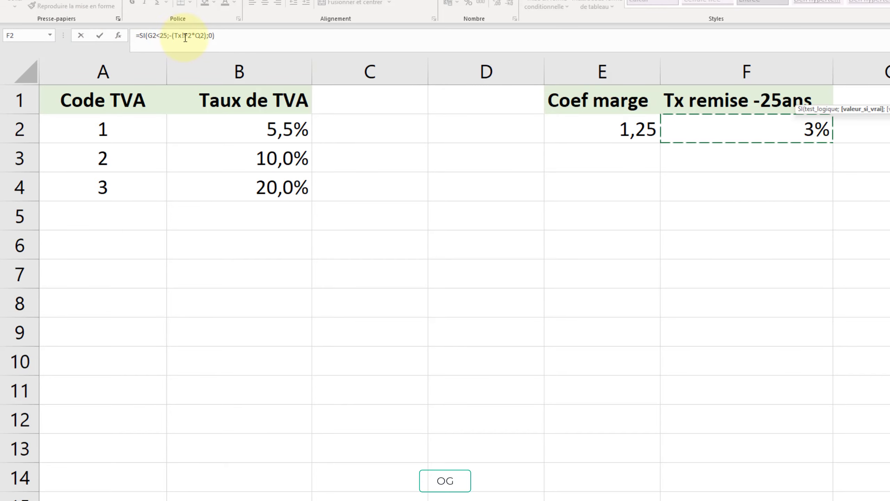
{"action": "left_click", "coordinate": [183, 35]}
{"action": "type", "text": "!"}
{"action": "key", "text": "Return"}
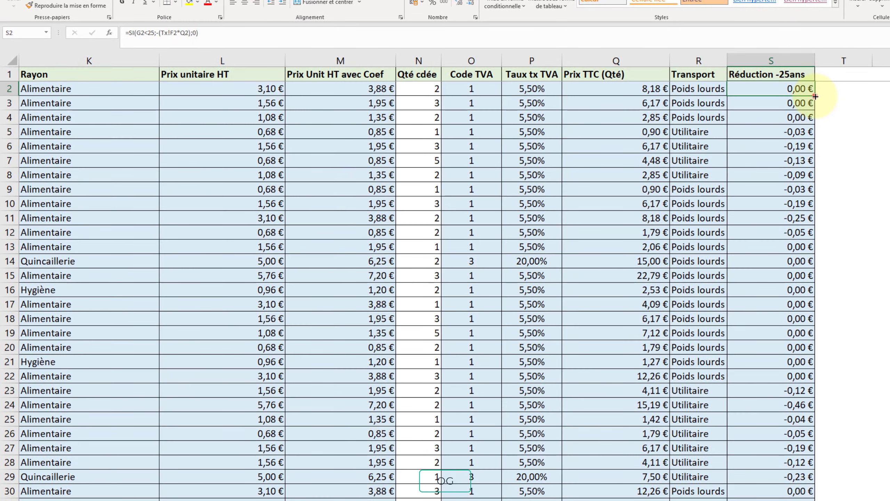
Copy the updated discount formula down column S and inspect the copy in S43.
{"action": "double_click", "coordinate": [816, 96]}
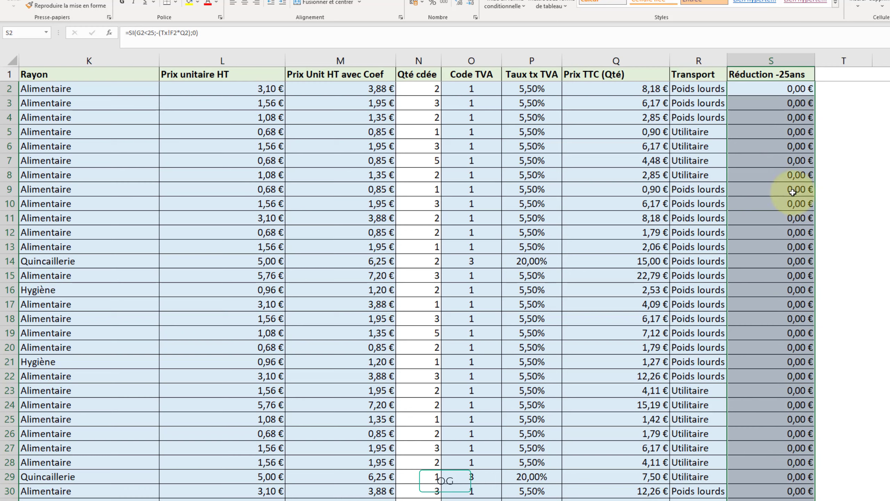
{"action": "left_click", "coordinate": [795, 88]}
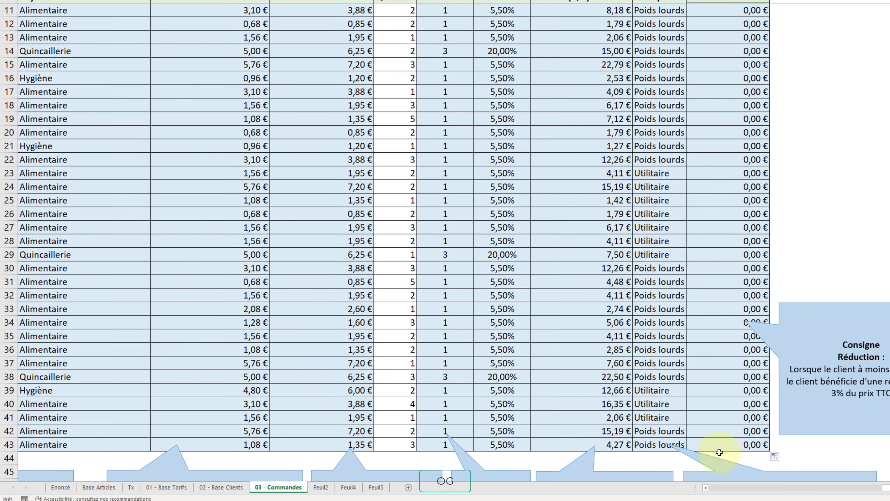
{"action": "left_click", "coordinate": [722, 445]}
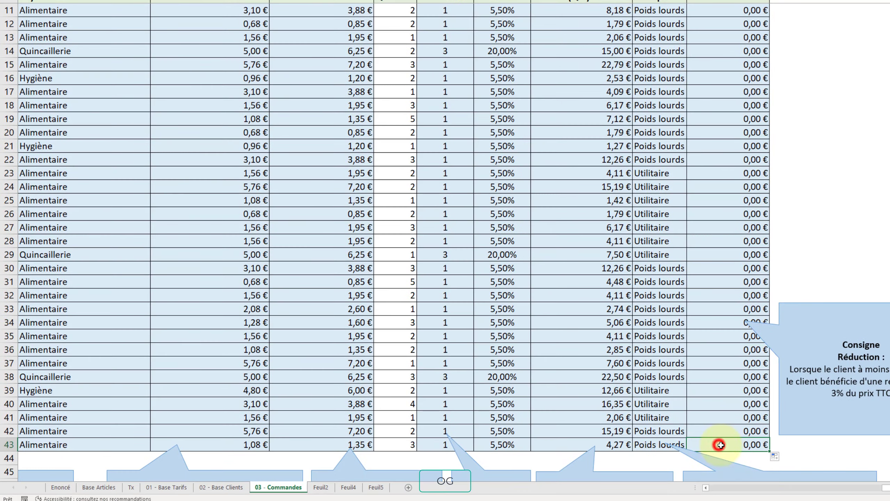
{"action": "double_click", "coordinate": [726, 443]}
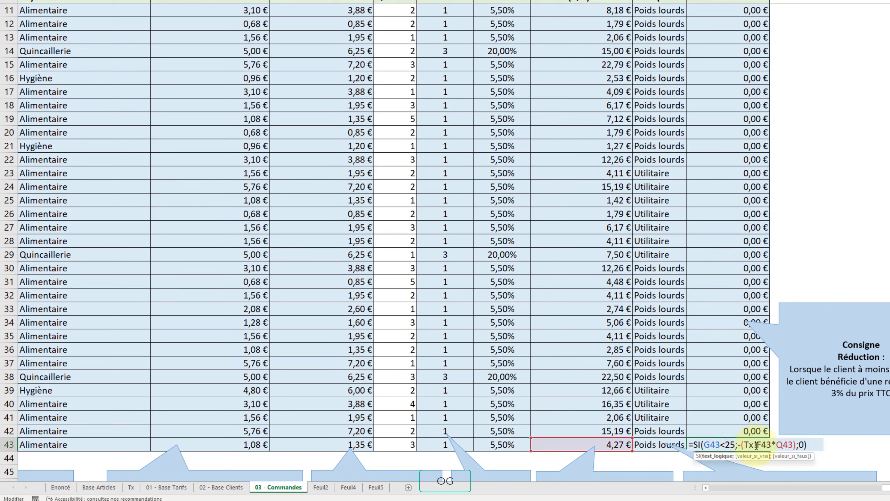
{"action": "key", "text": "Escape"}
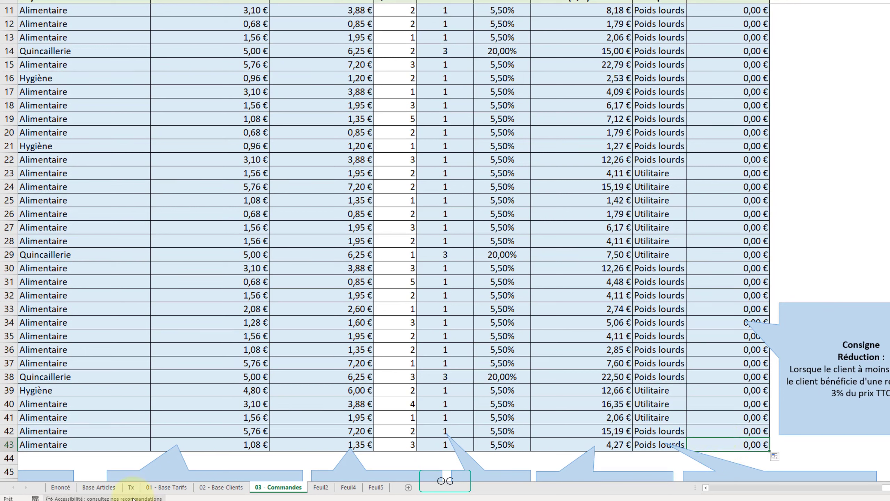
Review the rates on the Tx sheet, then inspect a discount cell's formula on the orders sheet.
{"action": "left_click", "coordinate": [131, 487]}
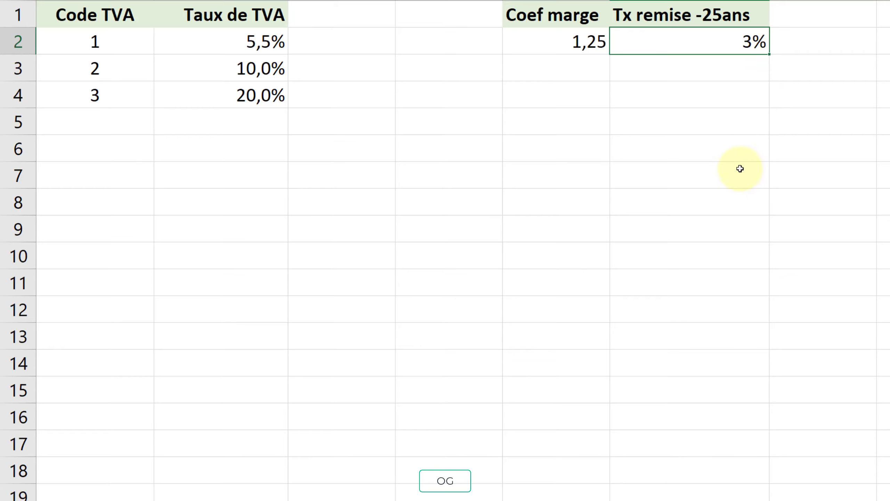
{"action": "scroll", "coordinate": [706, 196], "scroll_direction": "down", "scroll_amount": 1}
{"action": "scroll", "coordinate": [670, 251], "scroll_direction": "down", "scroll_amount": 2}
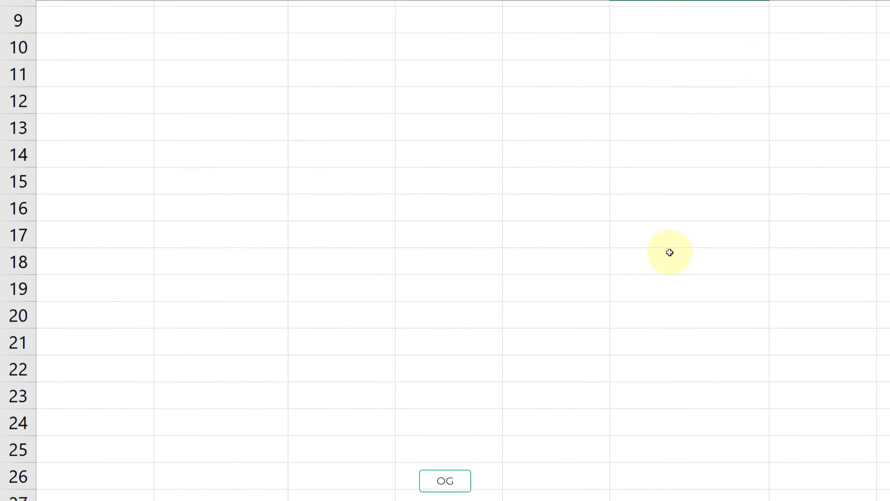
{"action": "scroll", "coordinate": [670, 252], "scroll_direction": "down", "scroll_amount": 1}
{"action": "scroll", "coordinate": [664, 348], "scroll_direction": "down", "scroll_amount": 3}
{"action": "scroll", "coordinate": [660, 375], "scroll_direction": "down", "scroll_amount": 1}
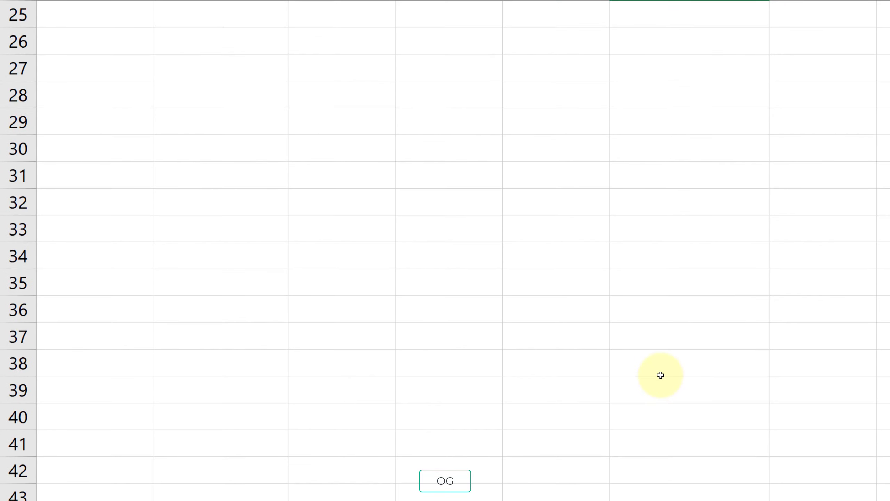
{"action": "scroll", "coordinate": [660, 373], "scroll_direction": "up", "scroll_amount": 8}
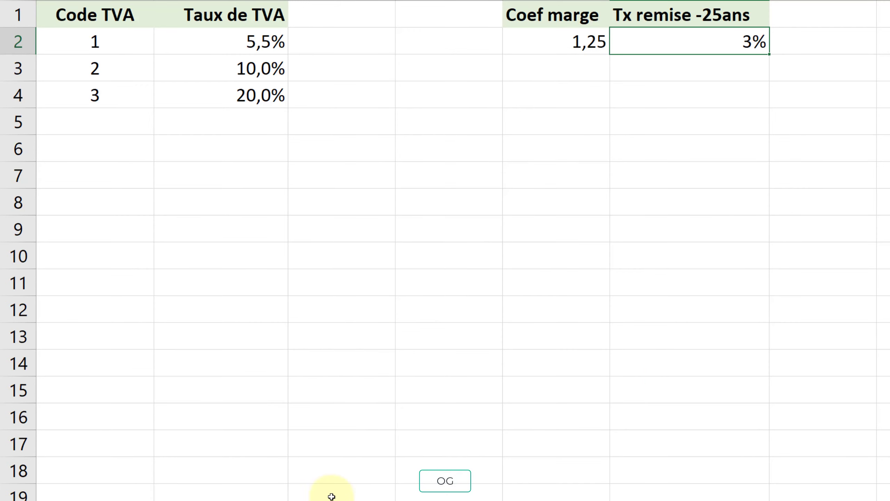
{"action": "left_click", "coordinate": [287, 498]}
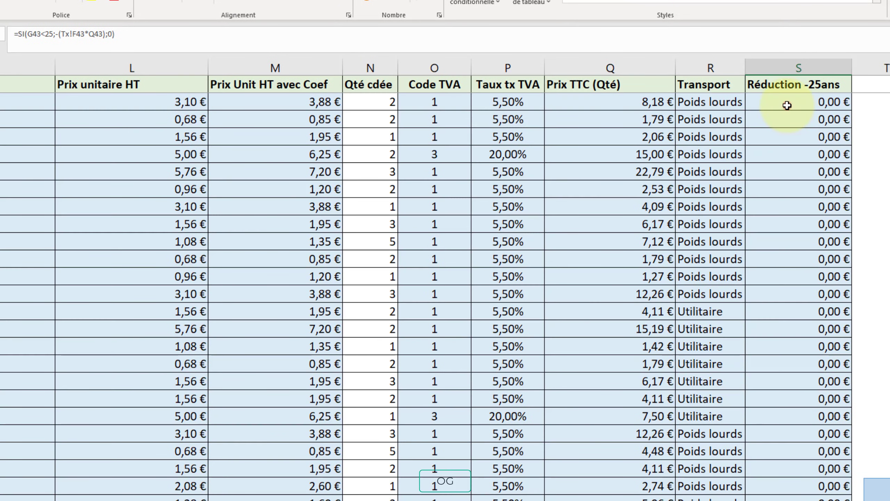
{"action": "left_click", "coordinate": [786, 106]}
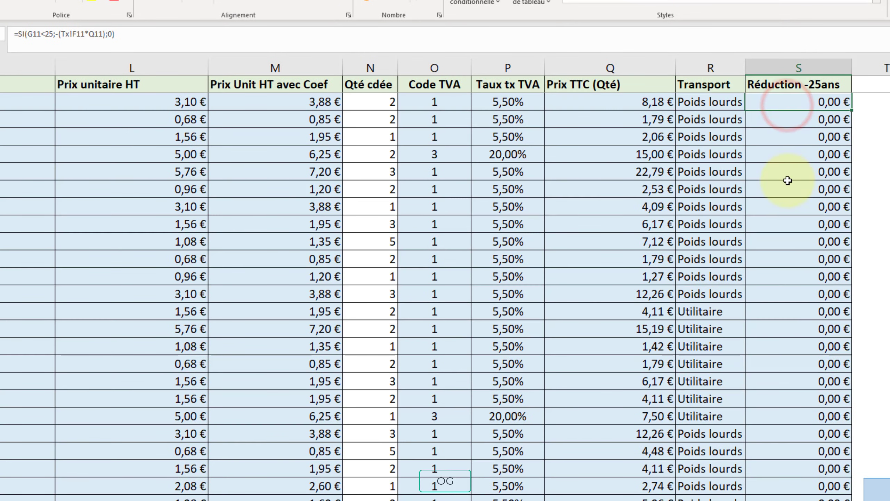
{"action": "scroll", "coordinate": [787, 183], "scroll_direction": "up", "scroll_amount": 3}
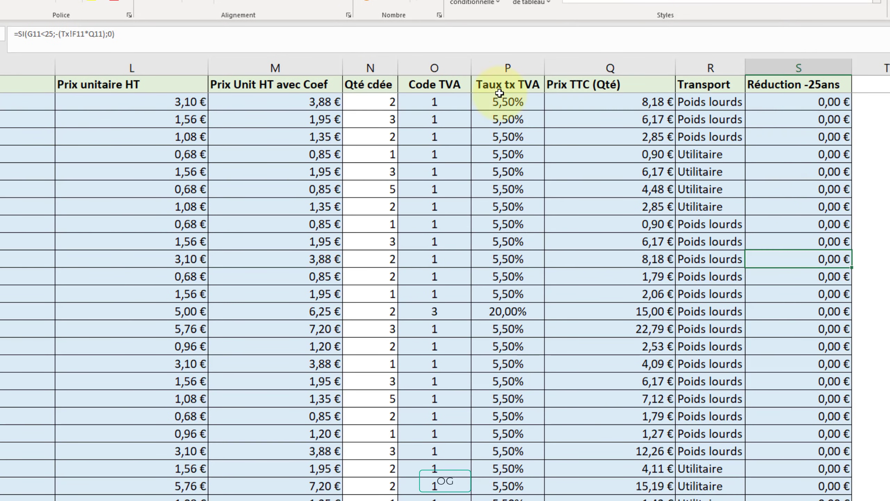
Make the S2 rate reference absolute as Tx!$F$2 with F4.
{"action": "double_click", "coordinate": [797, 101]}
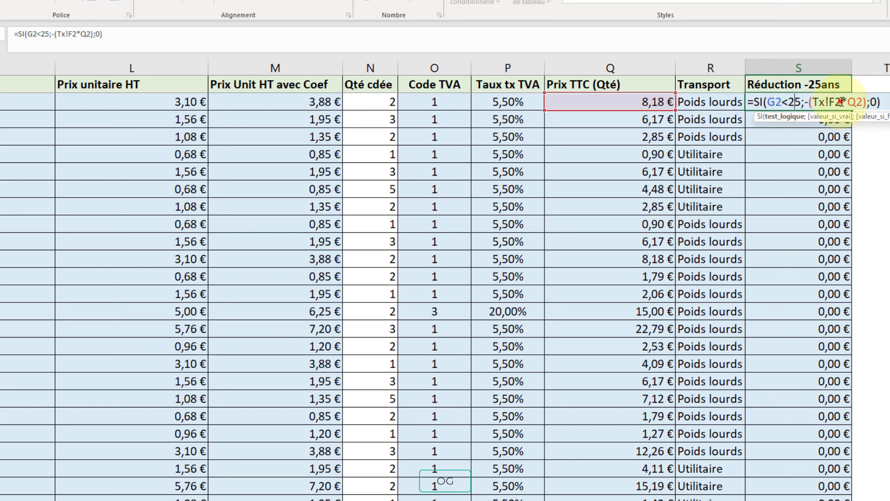
{"action": "left_click", "coordinate": [836, 101]}
{"action": "left_click", "coordinate": [832, 101]}
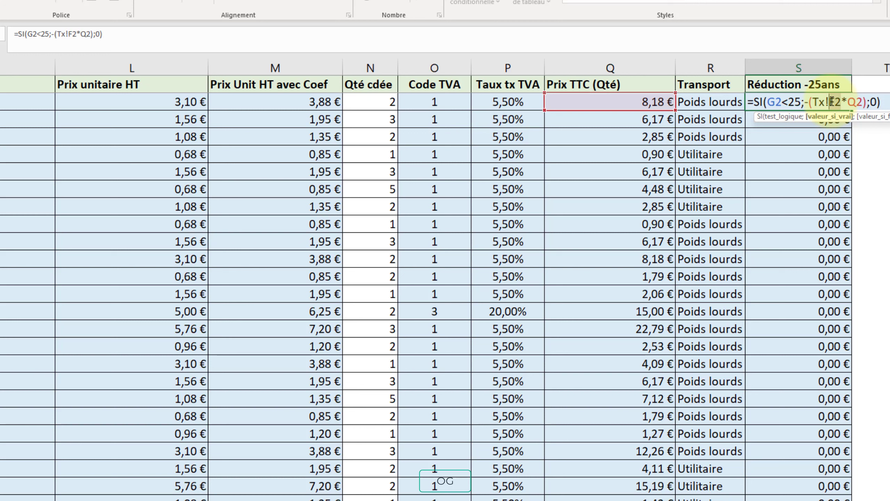
{"action": "key", "text": "F4"}
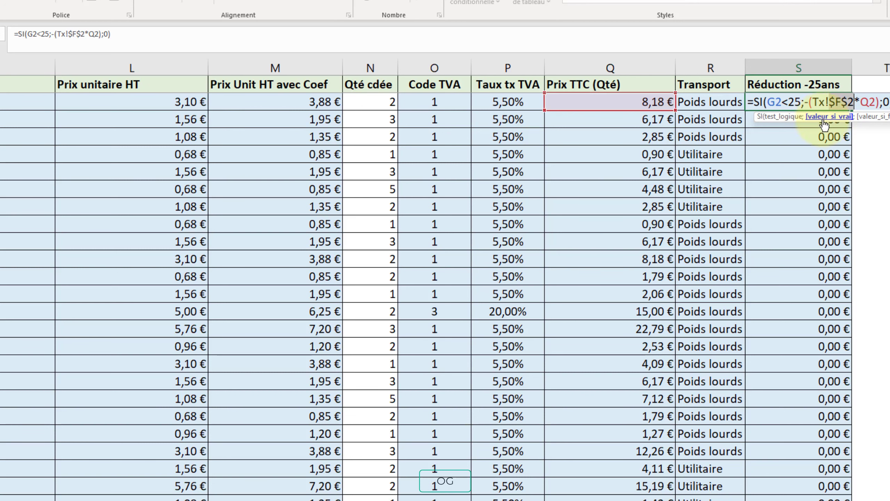
{"action": "key", "text": "Return"}
Copy the corrected discount formula down column S and verify it in S43.
{"action": "left_click", "coordinate": [836, 102]}
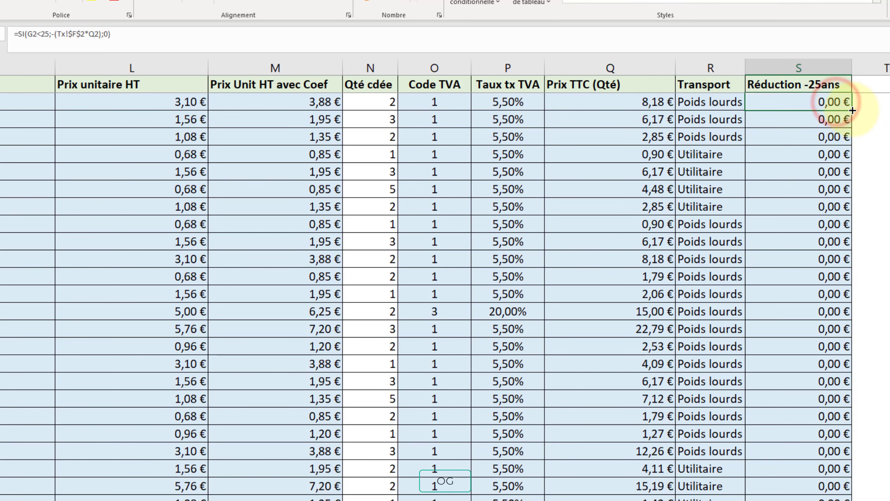
{"action": "double_click", "coordinate": [855, 109]}
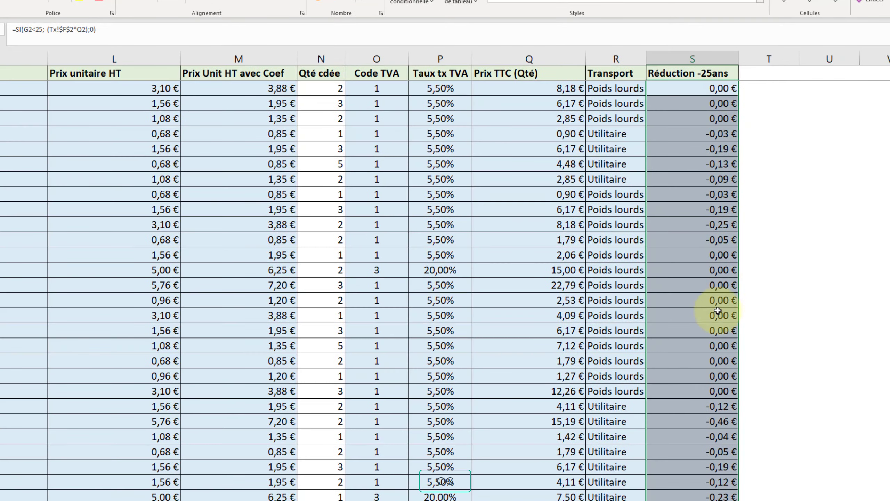
{"action": "scroll", "coordinate": [689, 364], "scroll_direction": "down", "scroll_amount": 1}
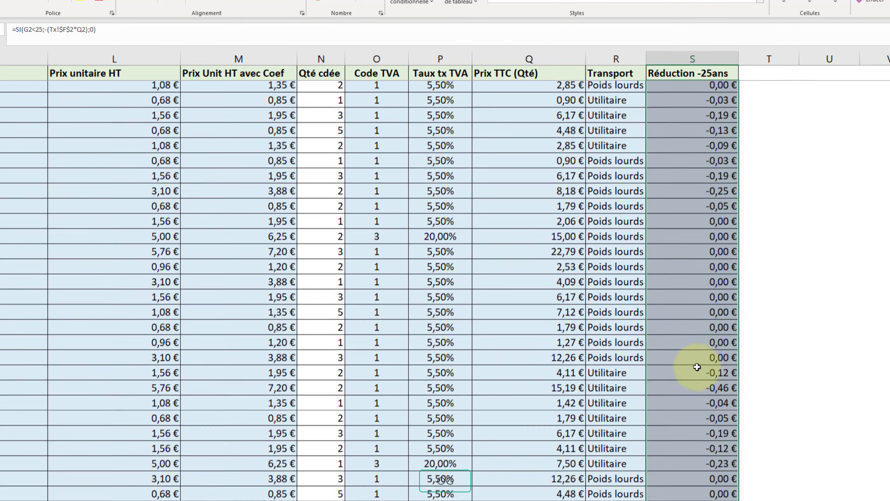
{"action": "scroll", "coordinate": [693, 438], "scroll_direction": "down", "scroll_amount": 5}
{"action": "left_click", "coordinate": [686, 438]}
{"action": "double_click", "coordinate": [686, 438]}
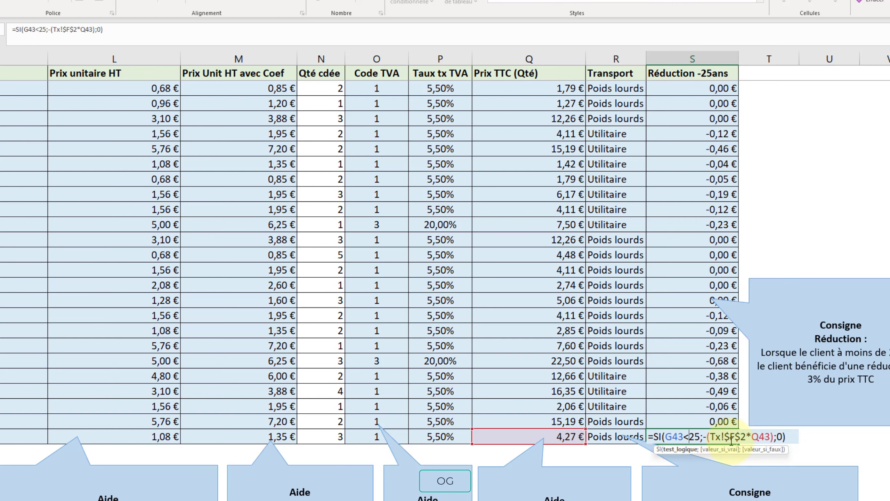
{"action": "key", "text": "Return"}
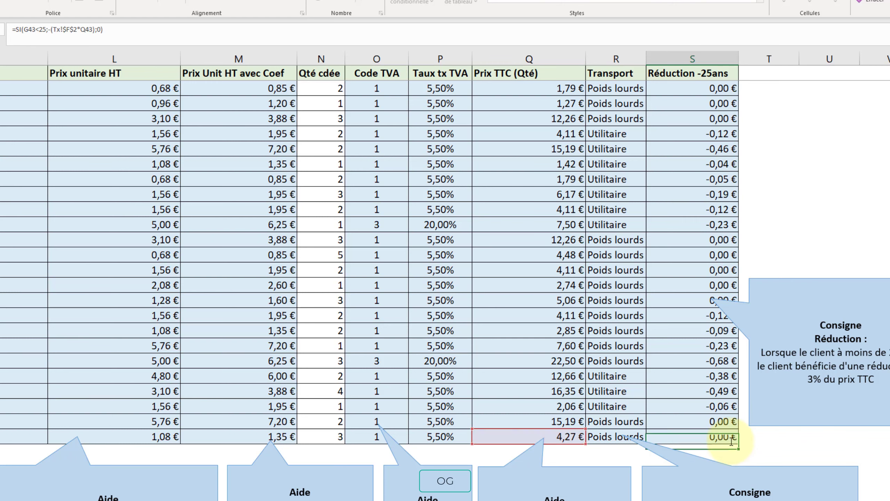
{"action": "scroll", "coordinate": [719, 375], "scroll_direction": "up", "scroll_amount": 5}
{"action": "scroll", "coordinate": [720, 376], "scroll_direction": "up", "scroll_amount": 1}
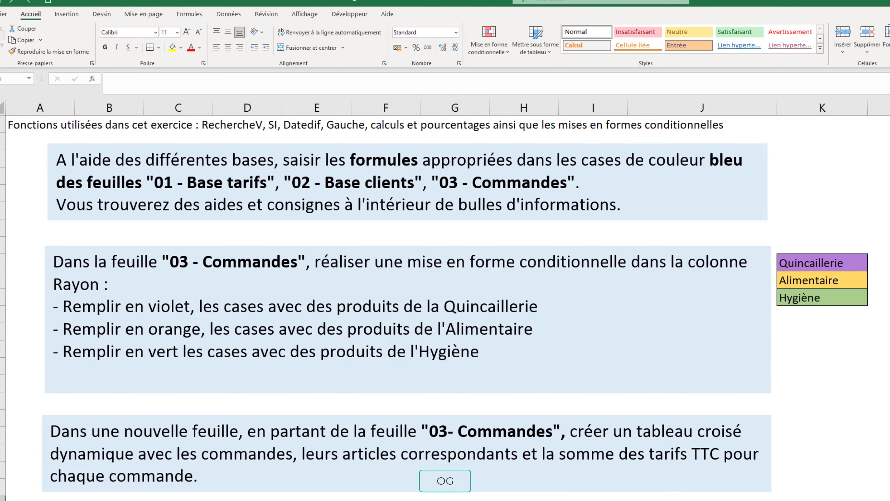
Read the Rayon conditional formatting instructions, then return to the 03 - Commandes sheet.
{"action": "left_click", "coordinate": [456, 165]}
{"action": "left_click", "coordinate": [418, 263]}
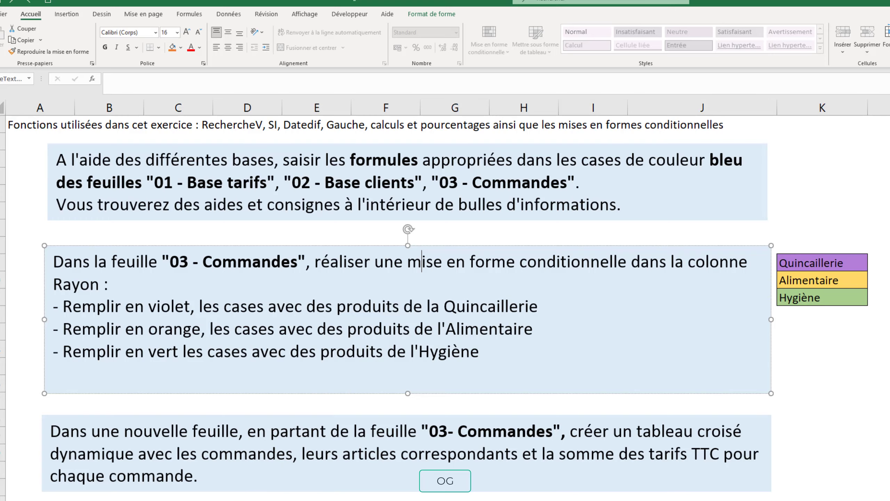
{"action": "key", "text": "ctrl+Page_Down"}
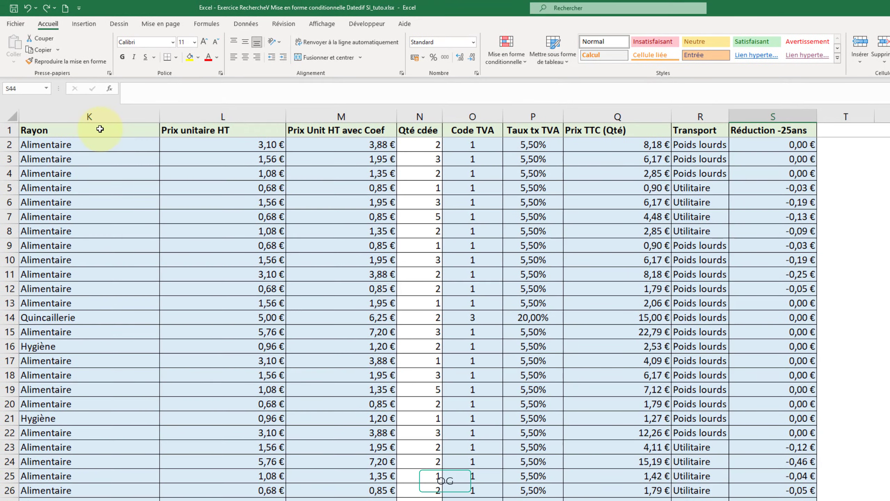
Select the entire column K (Rayon) on the orders sheet.
{"action": "left_click", "coordinate": [96, 116]}
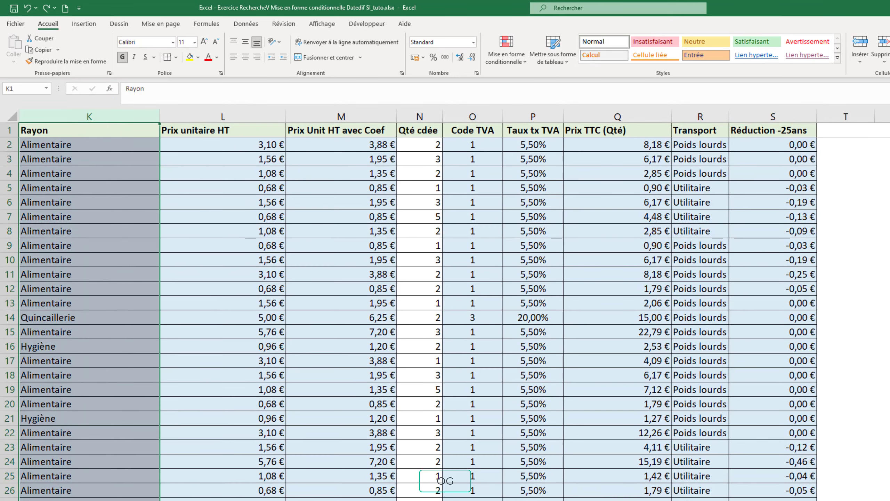
{"action": "scroll", "coordinate": [400, 132], "scroll_direction": "left", "scroll_amount": 5}
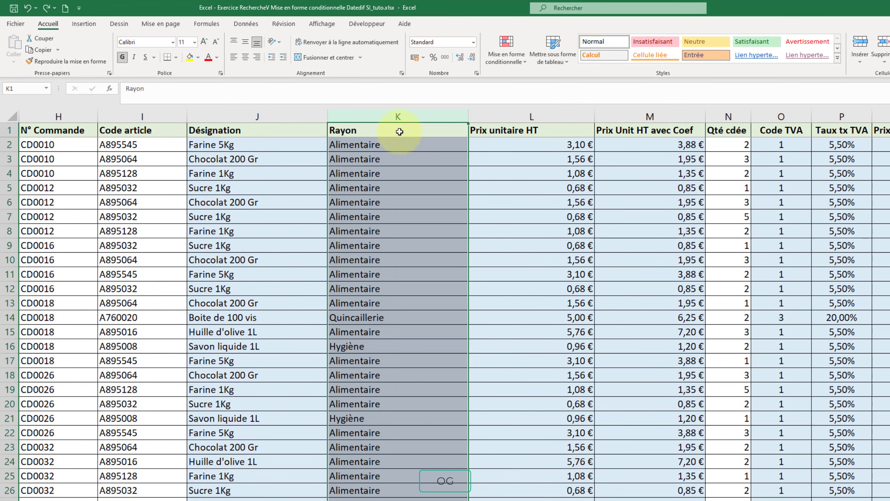
{"action": "left_click", "coordinate": [395, 113]}
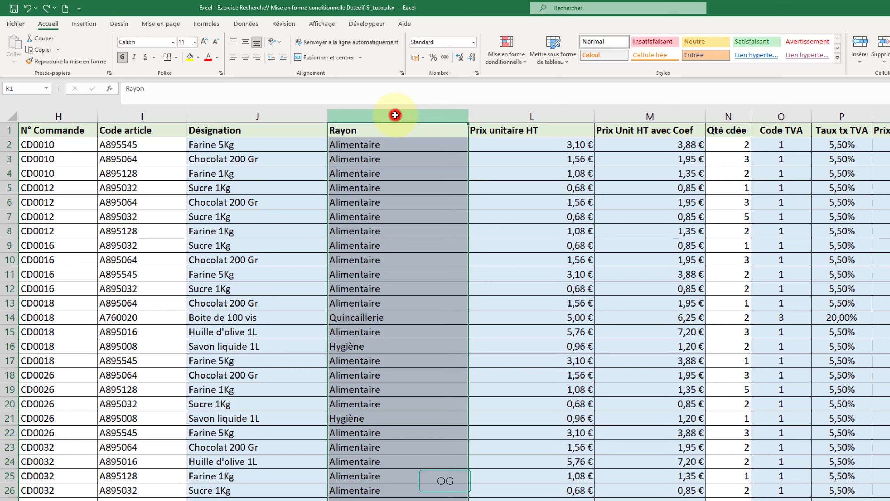
{"action": "left_click_drag", "start_coordinate": [395, 125], "coordinate": [407, 289]}
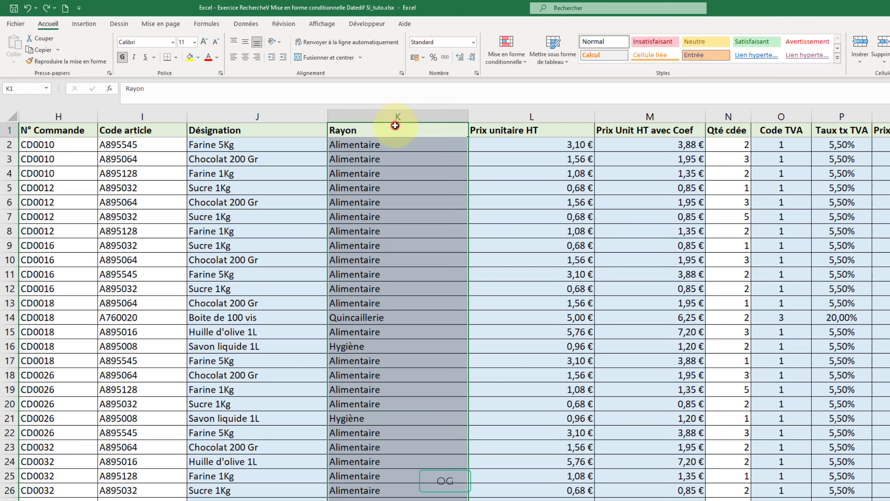
{"action": "left_click", "coordinate": [409, 117]}
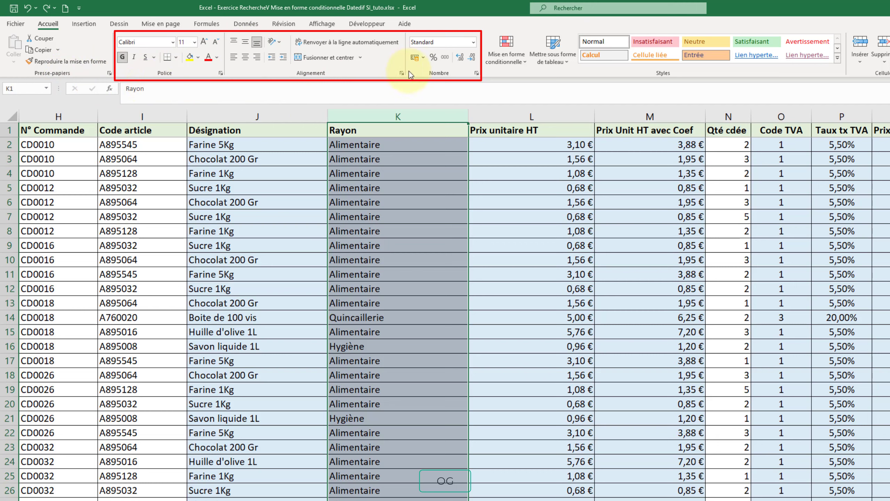
Start a Nouvelle règle for cells whose specific text contains Quincaillerie.
{"action": "left_click", "coordinate": [510, 46]}
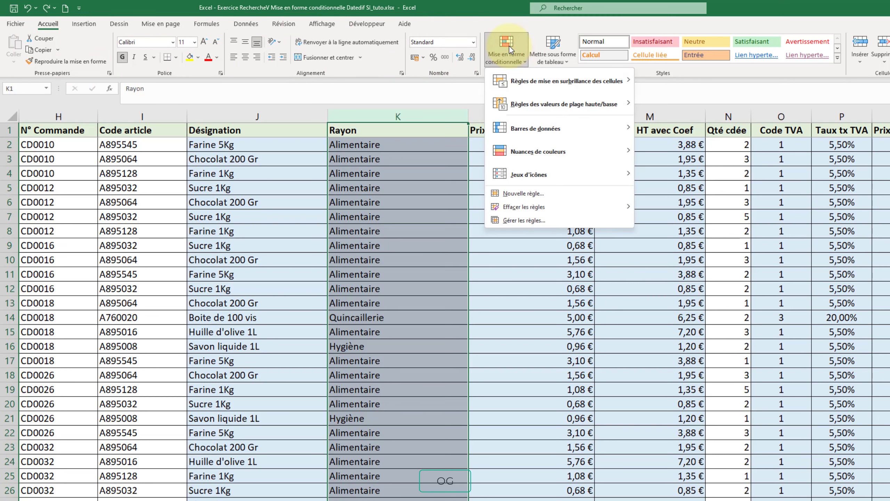
{"action": "left_click", "coordinate": [512, 193]}
{"action": "mouse_move", "coordinate": [161, 90]}
{"action": "left_mouse_down"}
{"action": "mouse_move", "coordinate": [568, 153]}
{"action": "mouse_move", "coordinate": [640, 153]}
{"action": "left_mouse_up"}
{"action": "left_click", "coordinate": [504, 189]}
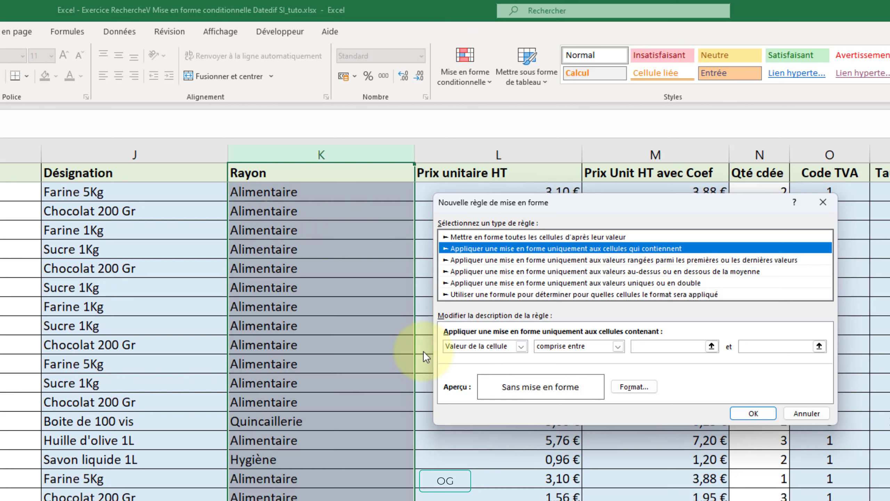
{"action": "left_click", "coordinate": [491, 347]}
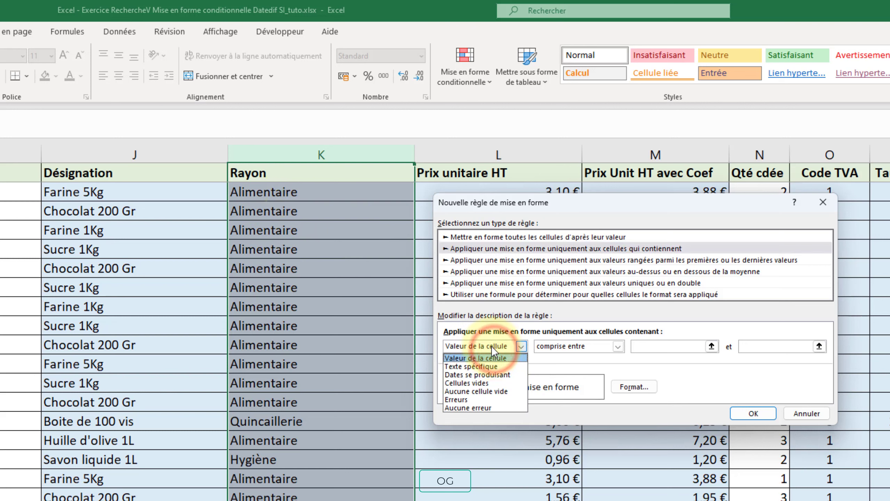
{"action": "left_click", "coordinate": [479, 366]}
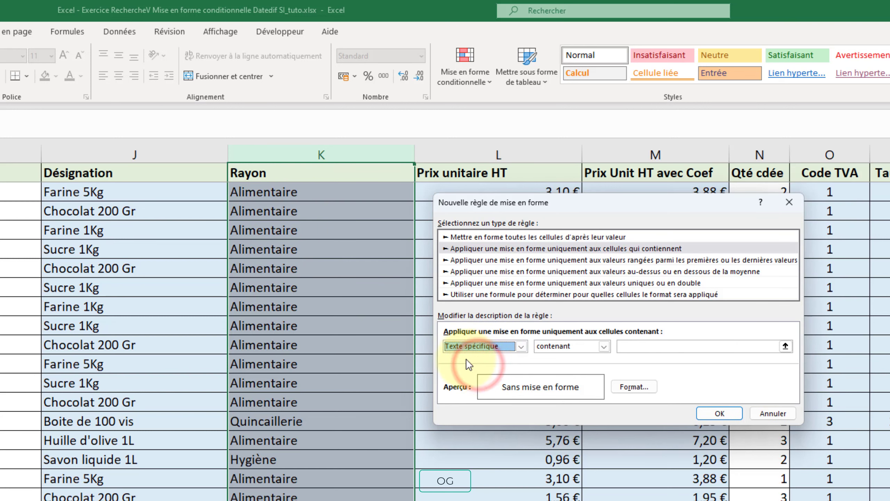
{"action": "left_click", "coordinate": [488, 344]}
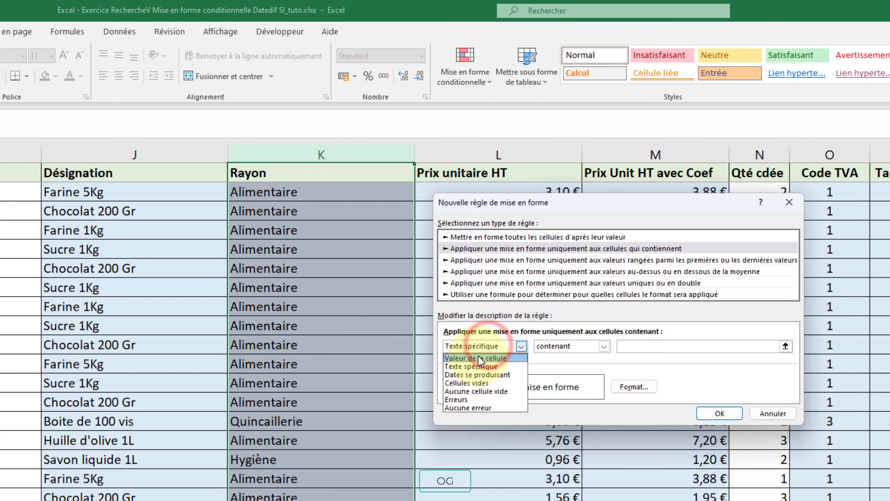
{"action": "left_click", "coordinate": [533, 352]}
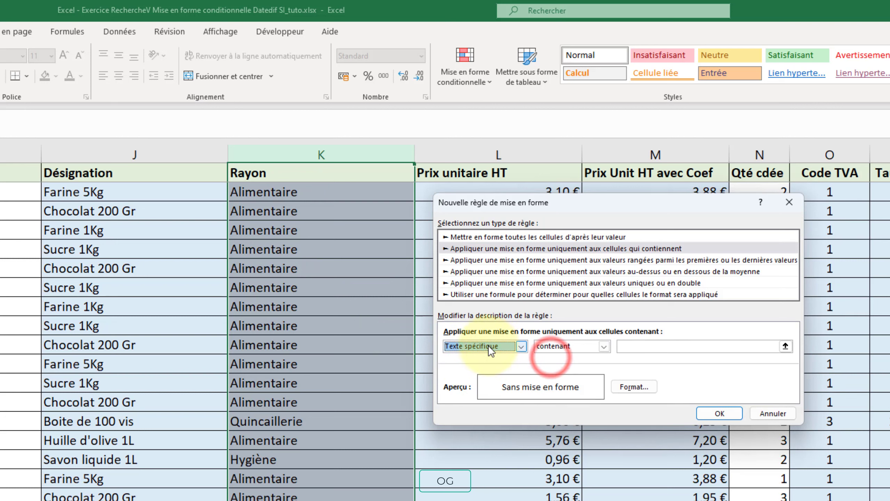
{"action": "left_click", "coordinate": [628, 347]}
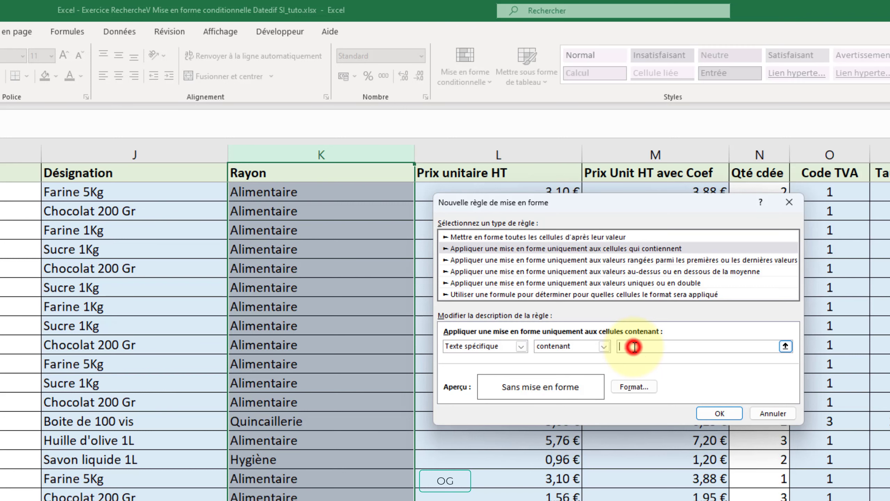
{"action": "type", "text": "O"}
{"action": "type", "text": "ncaillerie"}
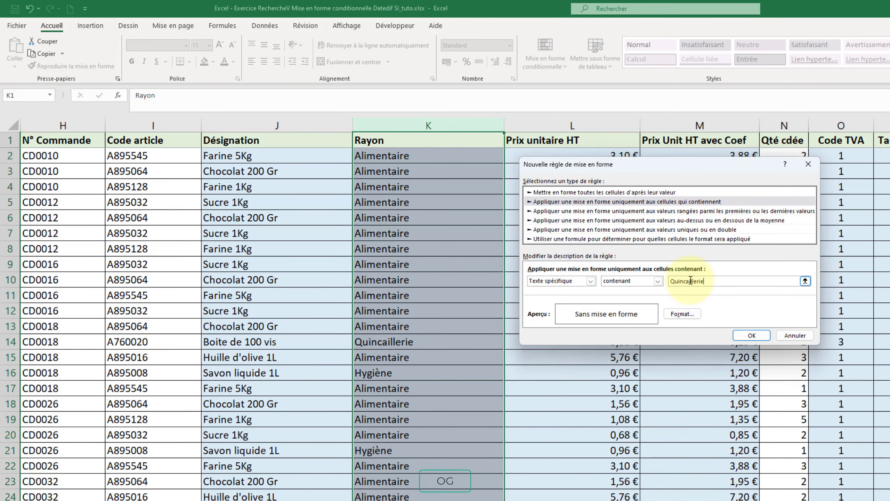
Give the Quincaillerie rule a purple background fill.
{"action": "left_click", "coordinate": [683, 315]}
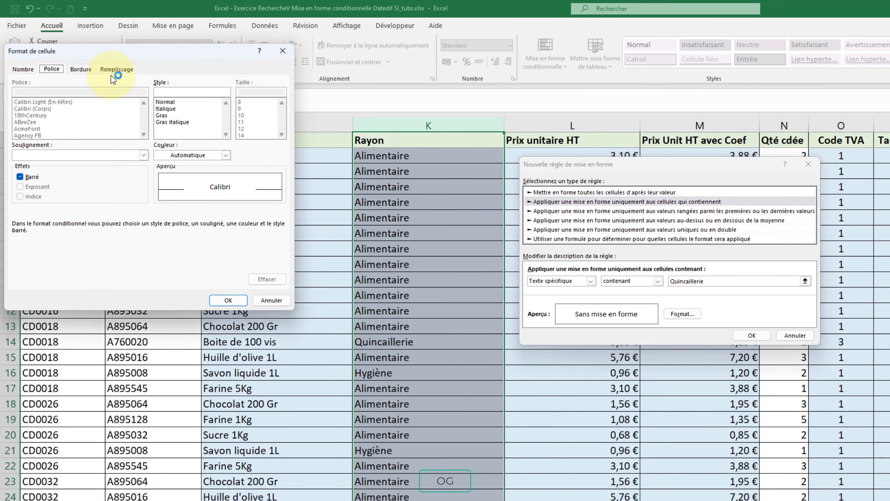
{"action": "left_click", "coordinate": [112, 73]}
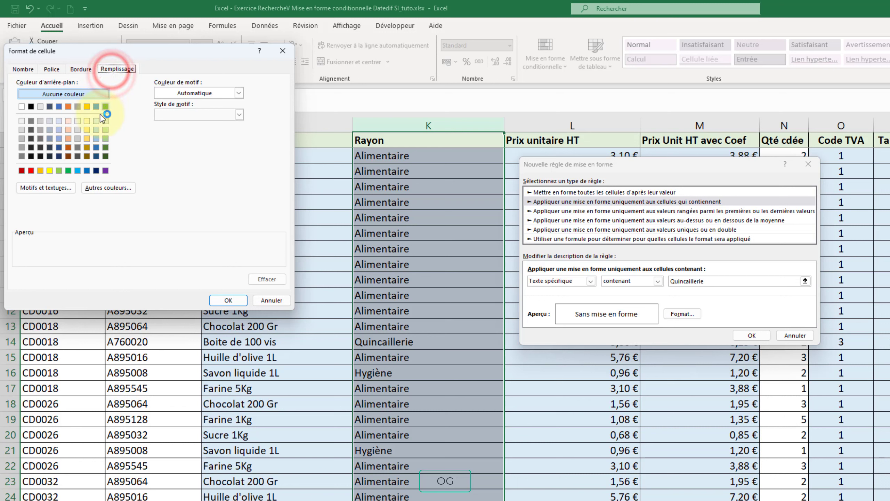
{"action": "left_click", "coordinate": [105, 171]}
{"action": "left_click", "coordinate": [228, 300]}
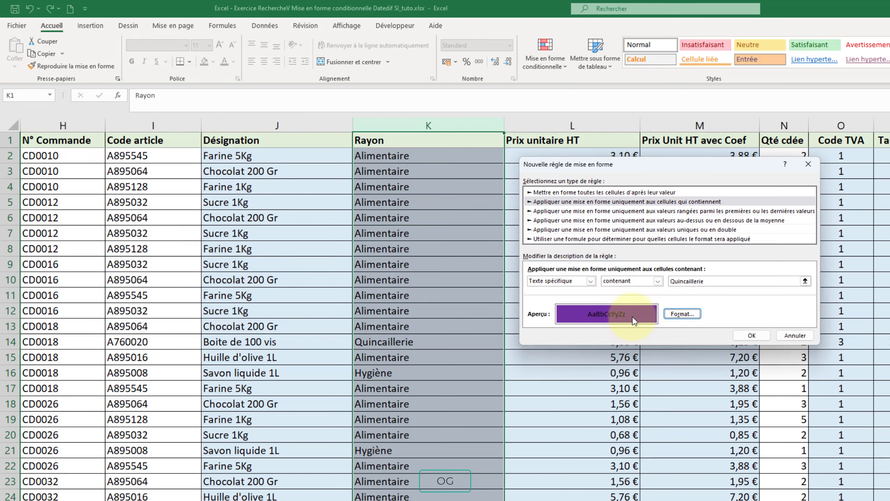
Add white bold font to the rule's format and apply it to the Rayon column.
{"action": "left_click", "coordinate": [682, 314]}
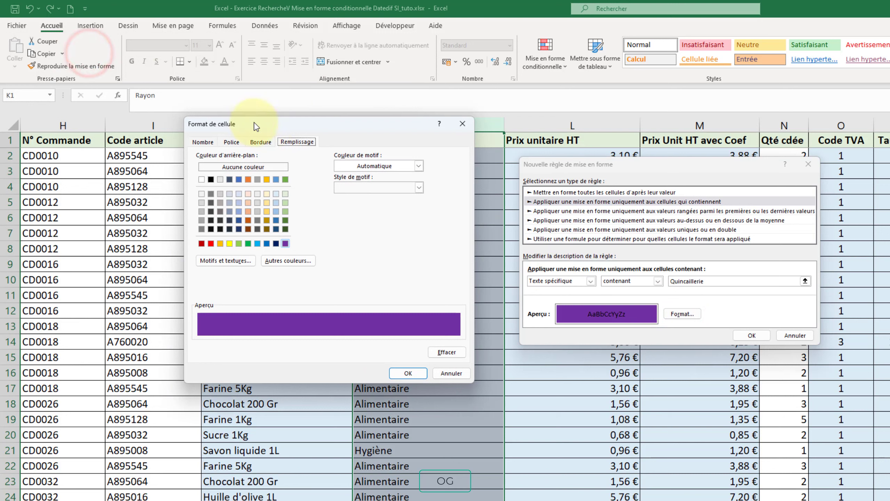
{"action": "left_click", "coordinate": [231, 142]}
{"action": "left_click", "coordinate": [365, 228]}
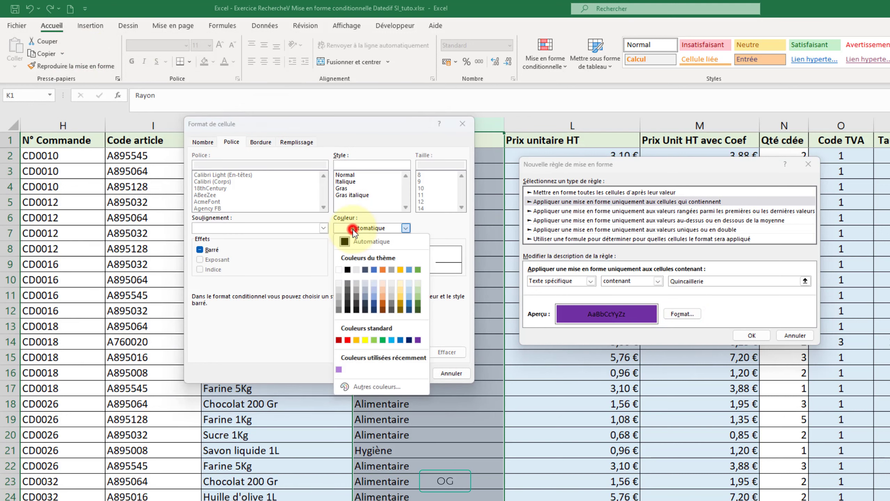
{"action": "left_click", "coordinate": [339, 270]}
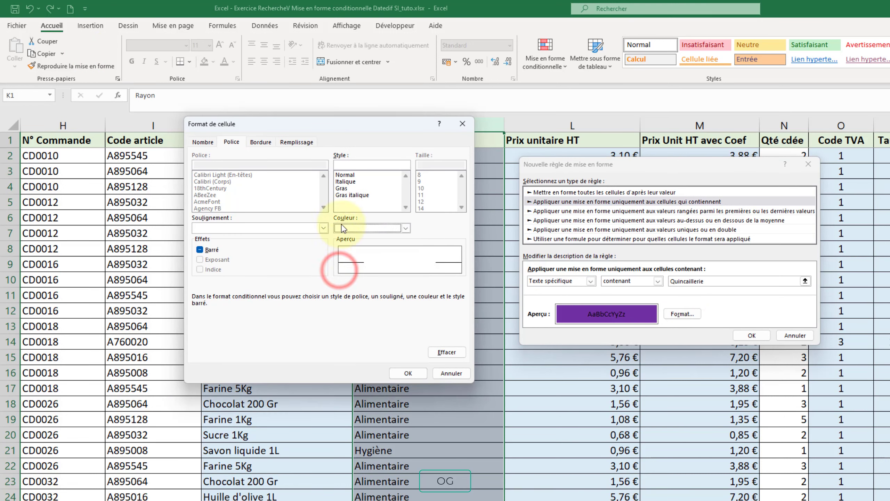
{"action": "left_click", "coordinate": [339, 189]}
{"action": "left_click", "coordinate": [403, 374]}
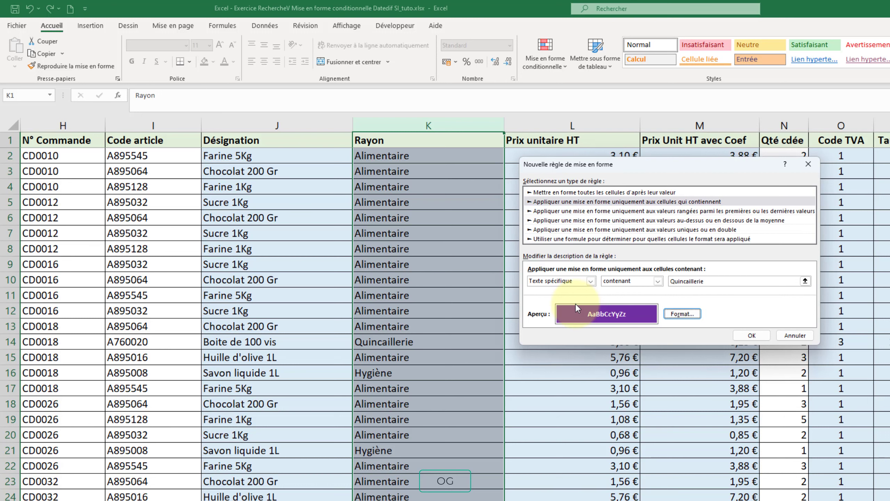
{"action": "left_click", "coordinate": [750, 336]}
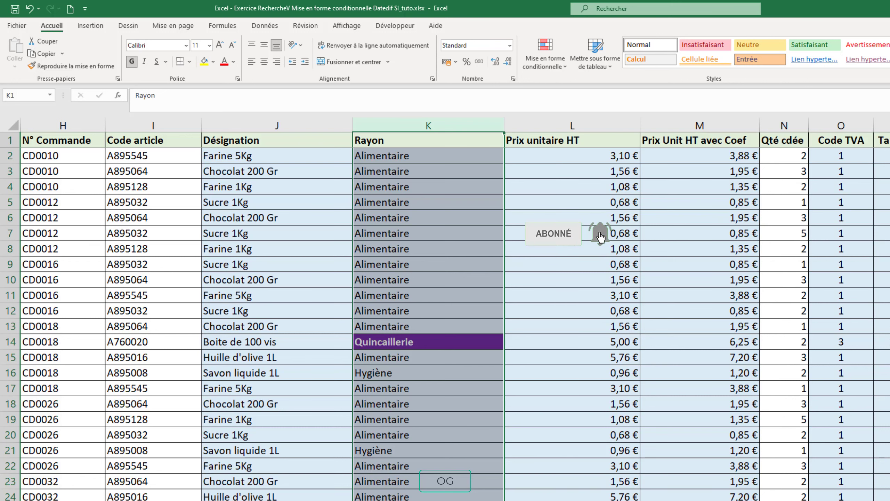
Start a new rule on the Rayon column for cells containing the text 'Alimentaire'.
{"action": "left_click", "coordinate": [436, 126]}
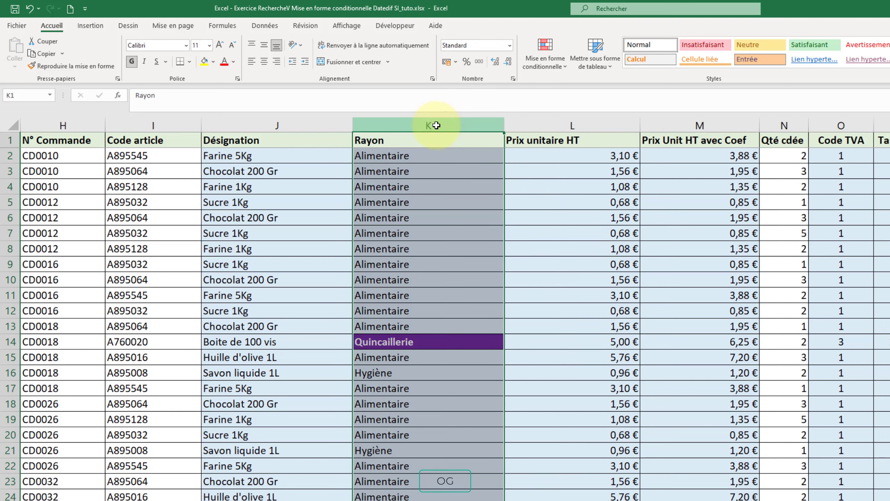
{"action": "left_click", "coordinate": [544, 63]}
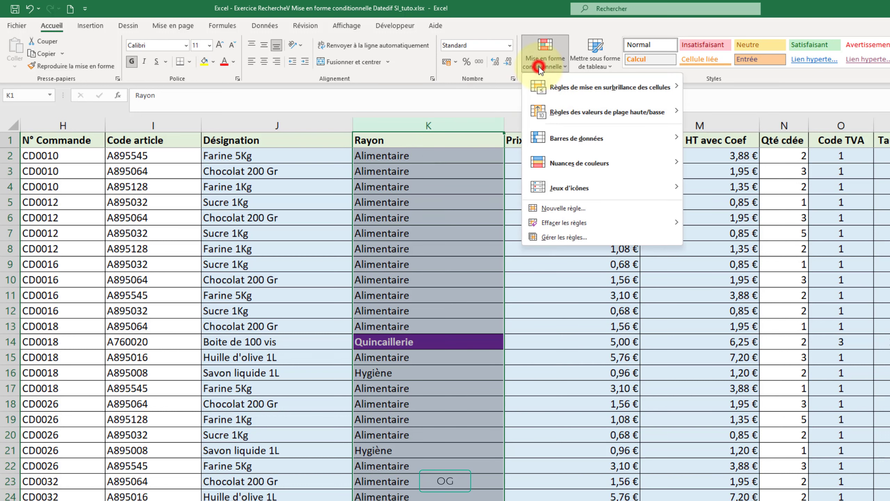
{"action": "left_click", "coordinate": [551, 209]}
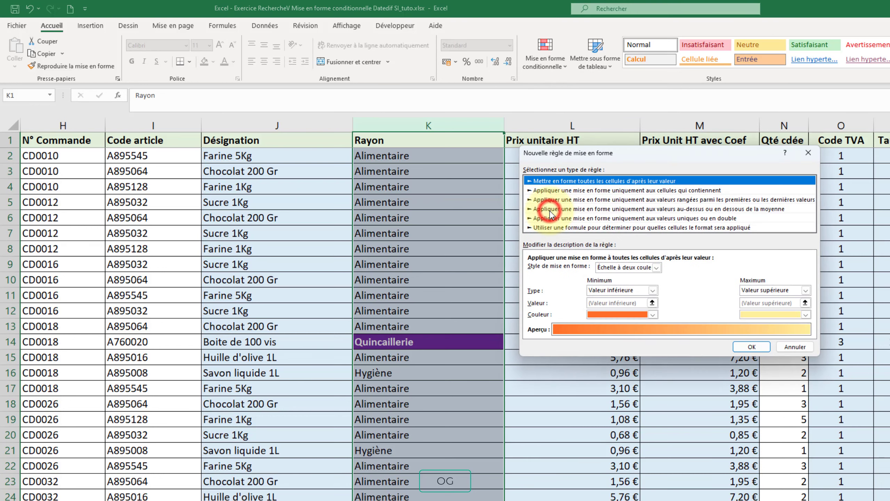
{"action": "left_click", "coordinate": [554, 190]}
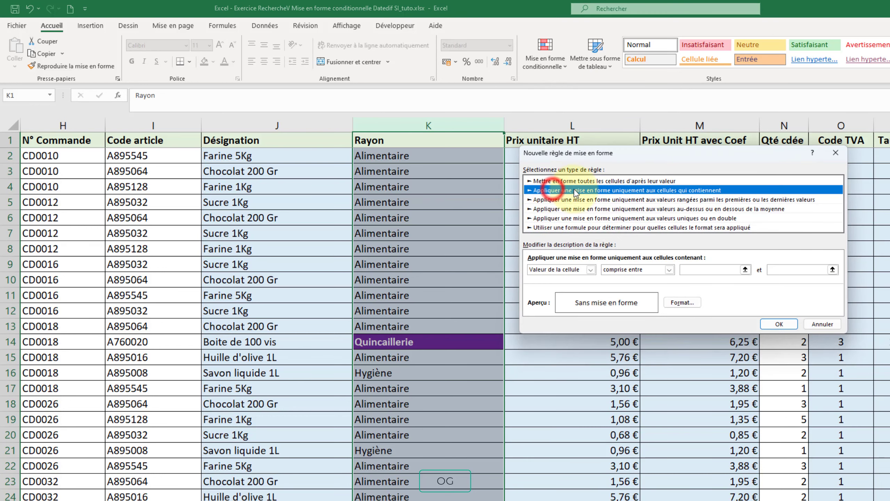
{"action": "left_click", "coordinate": [590, 269]}
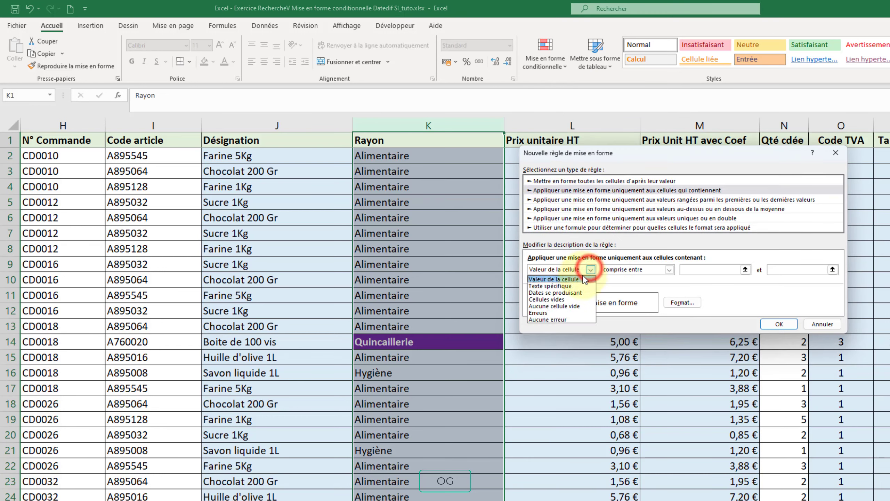
{"action": "left_click", "coordinate": [574, 286]}
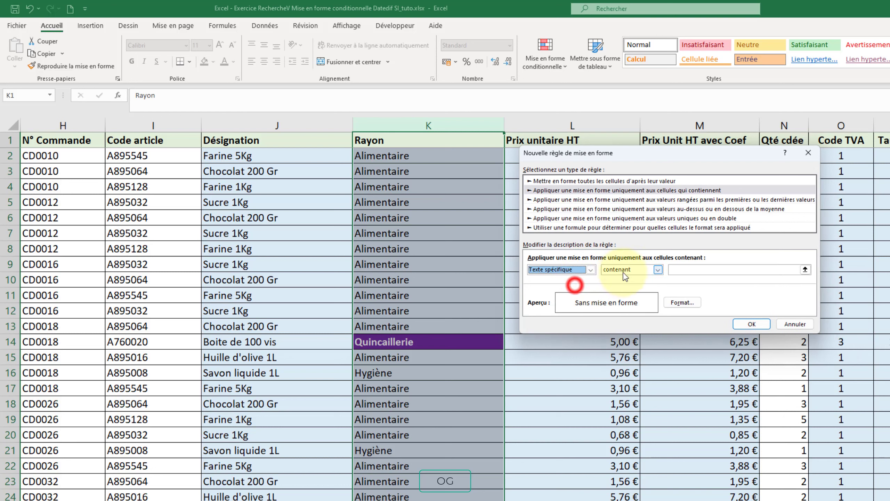
{"action": "left_click", "coordinate": [677, 269]}
{"action": "type", "text": "Alimentaire"}
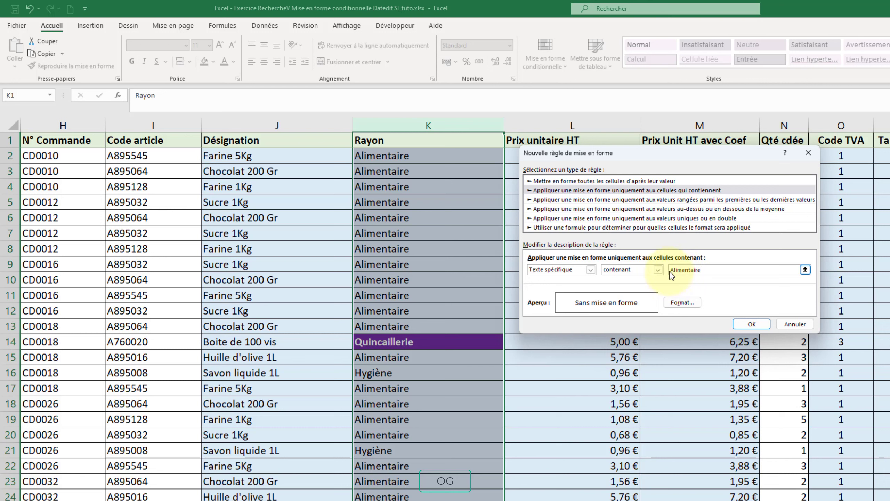
Give the Alimentaire rule an orange fill and apply it.
{"action": "left_click", "coordinate": [682, 304]}
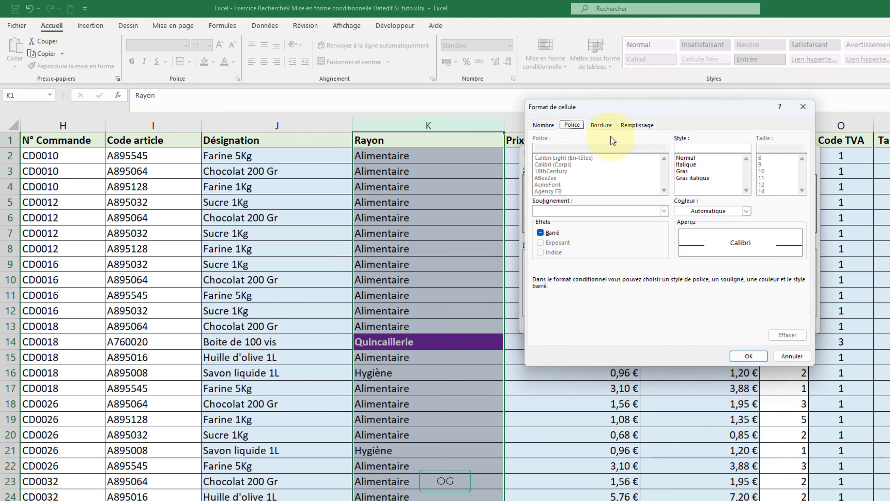
{"action": "left_click", "coordinate": [637, 126]}
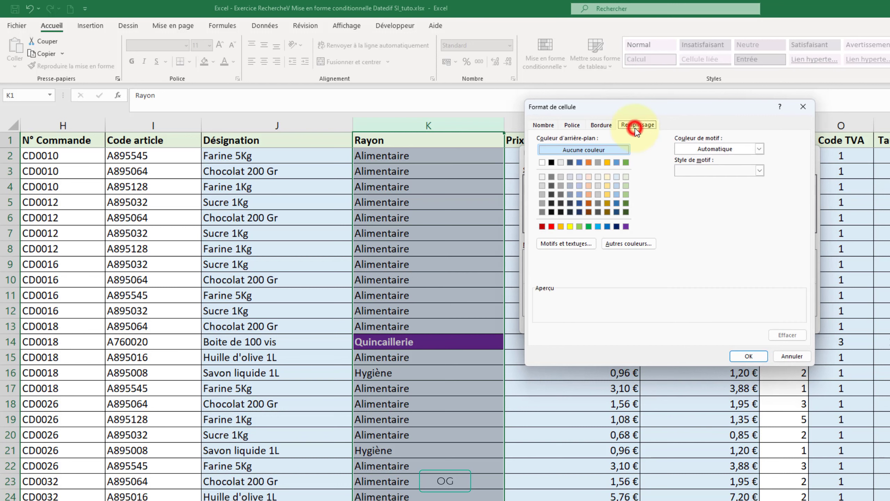
{"action": "left_click", "coordinate": [608, 162]}
{"action": "left_click", "coordinate": [740, 358]}
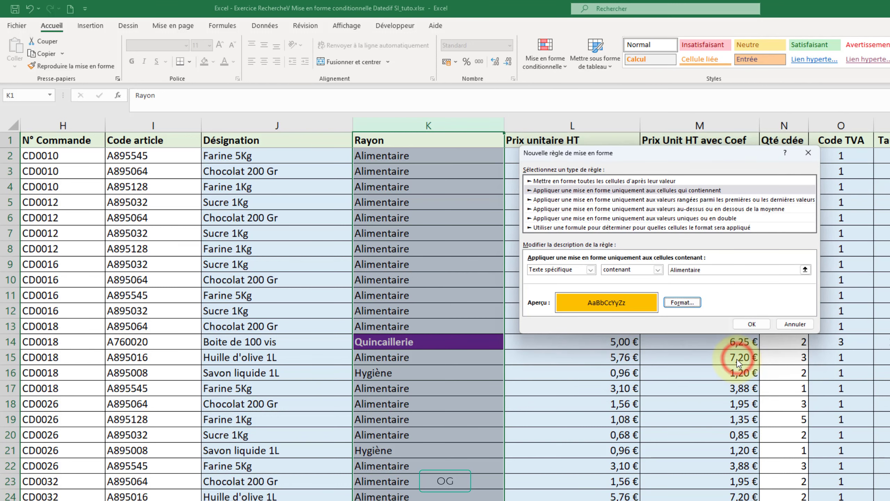
{"action": "left_click", "coordinate": [751, 325]}
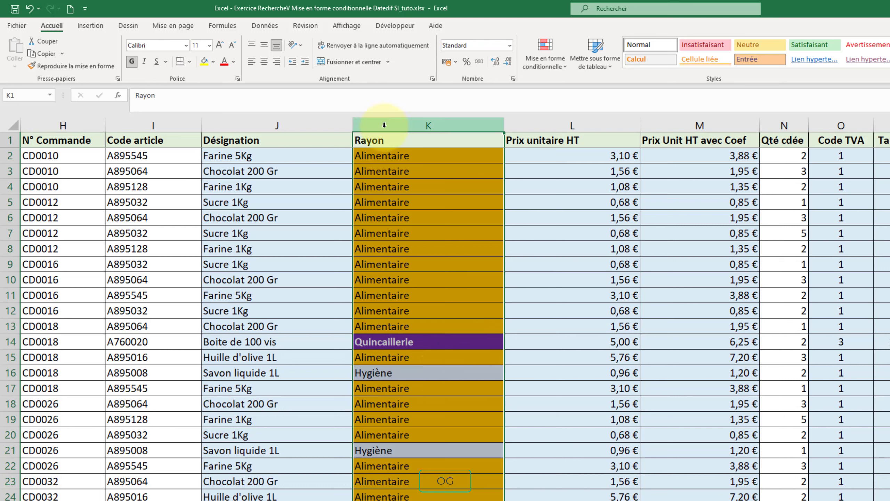
Start a new rule on the Rayon column for cells containing the text 'Hygiène'.
{"action": "left_click", "coordinate": [438, 127]}
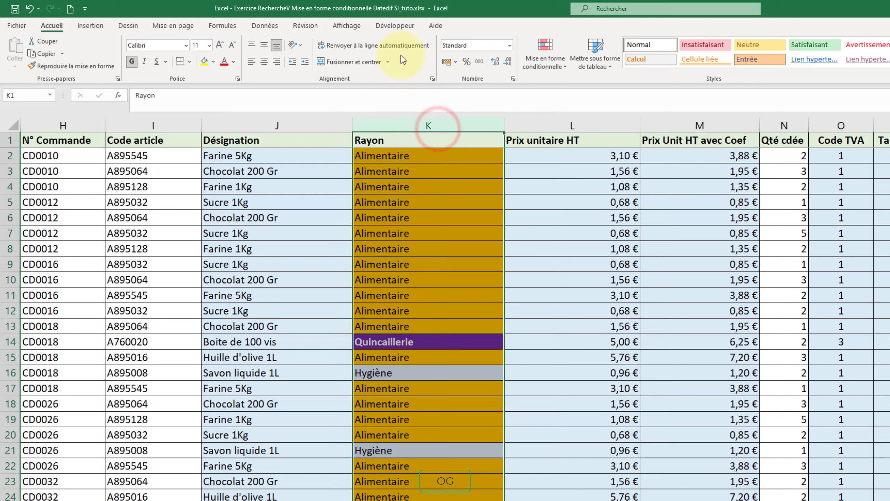
{"action": "left_click", "coordinate": [551, 59]}
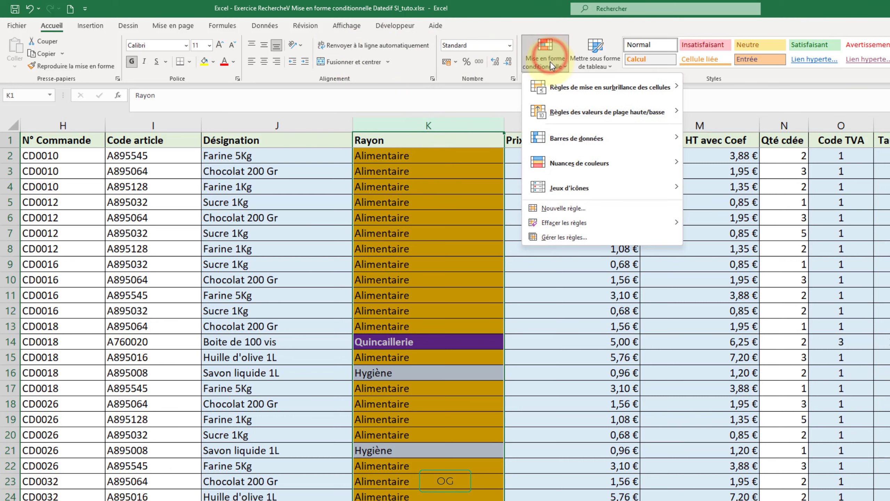
{"action": "left_click", "coordinate": [560, 209]}
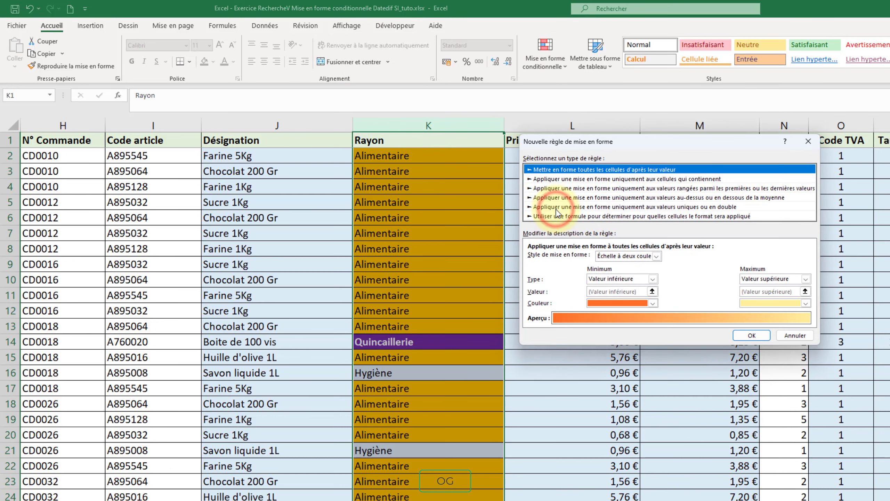
{"action": "left_click", "coordinate": [561, 178]}
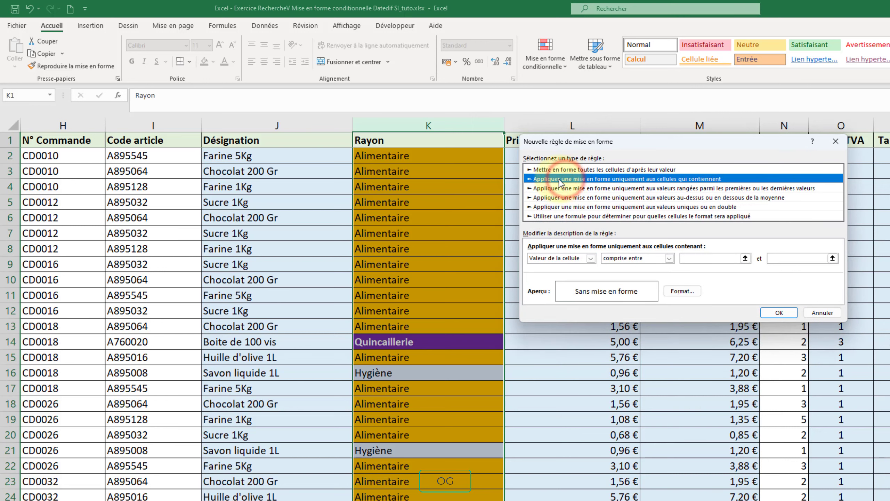
{"action": "left_click", "coordinate": [591, 258]}
{"action": "left_click", "coordinate": [570, 274]}
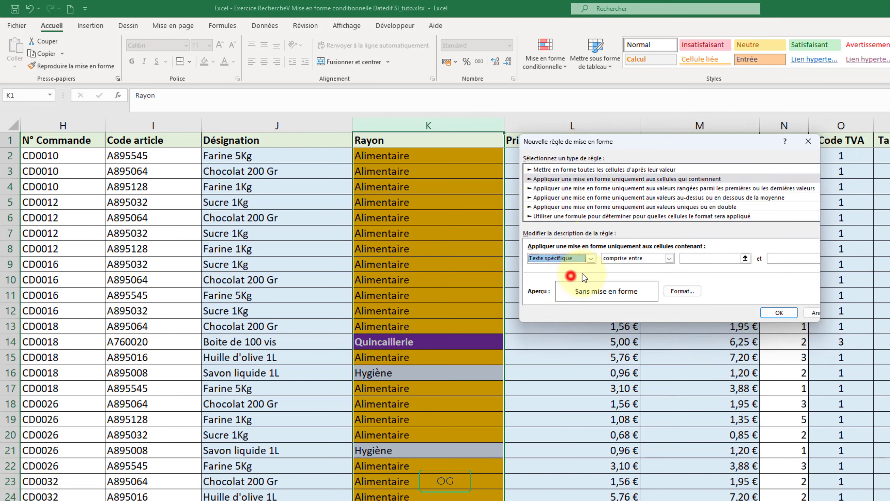
{"action": "left_click", "coordinate": [706, 259]}
{"action": "type", "text": "Hygiène"}
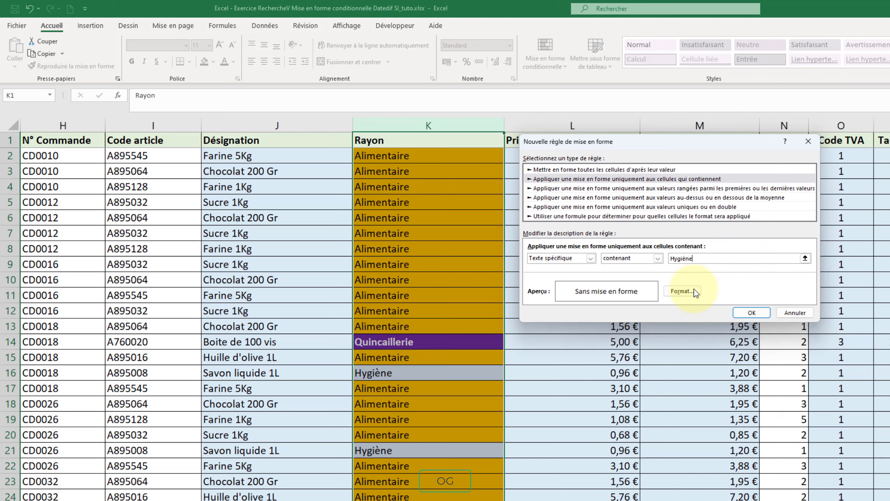
Give the Hygiène rule a light green fill and apply it.
{"action": "left_click", "coordinate": [682, 291]}
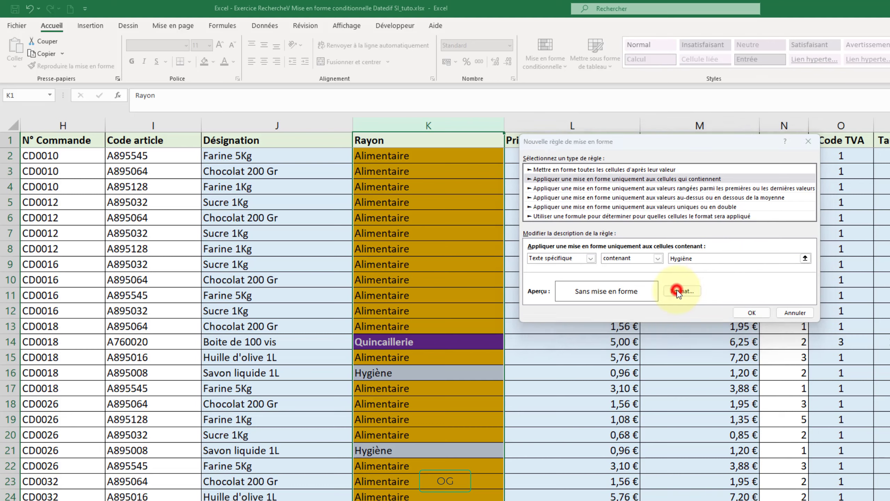
{"action": "left_click", "coordinate": [627, 166]}
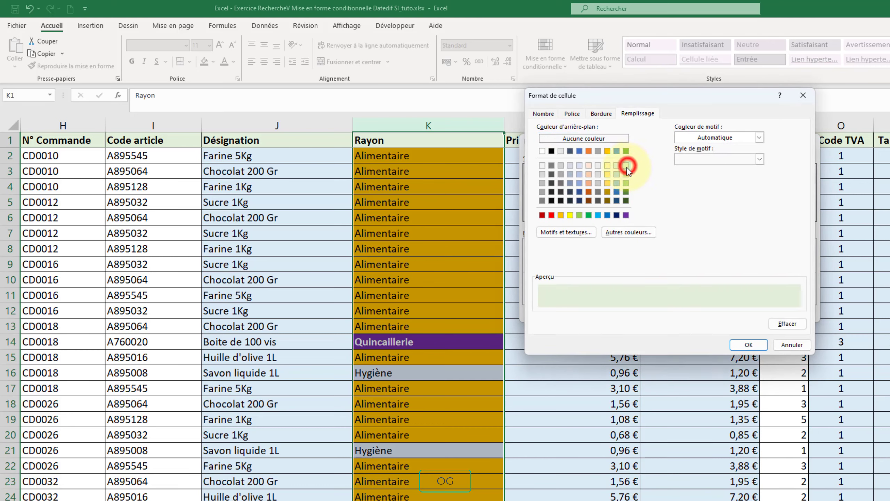
{"action": "left_click", "coordinate": [756, 346]}
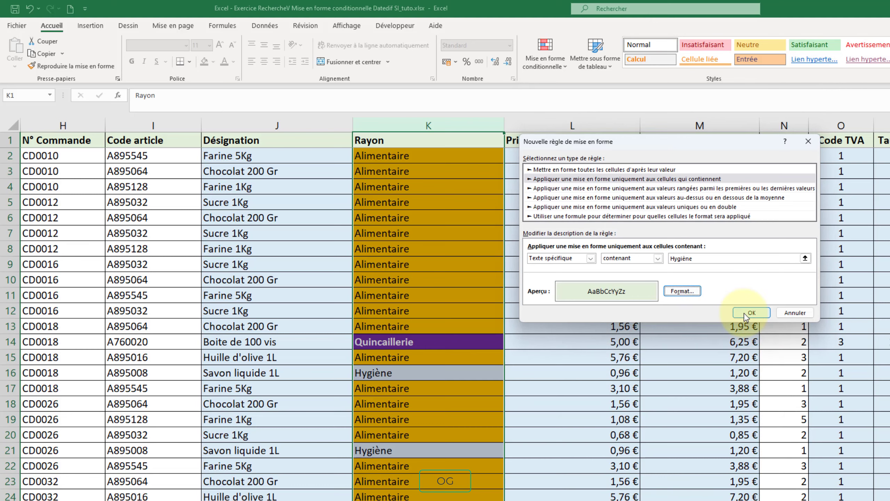
{"action": "left_click", "coordinate": [745, 314]}
{"action": "left_click", "coordinate": [557, 339]}
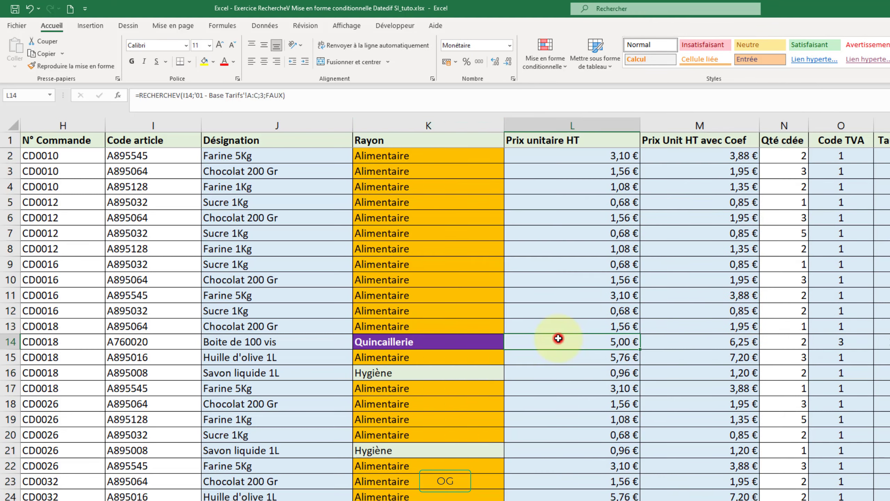
{"action": "left_click", "coordinate": [424, 373]}
{"action": "scroll", "coordinate": [423, 373], "scroll_direction": "down", "scroll_amount": 2}
{"action": "scroll", "coordinate": [424, 373], "scroll_direction": "down", "scroll_amount": 2}
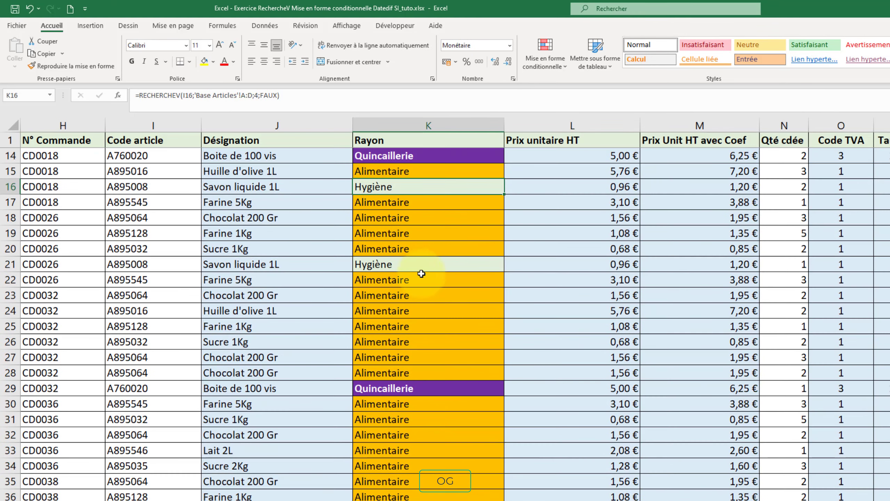
{"action": "left_click_drag", "start_coordinate": [417, 280], "coordinate": [424, 372]}
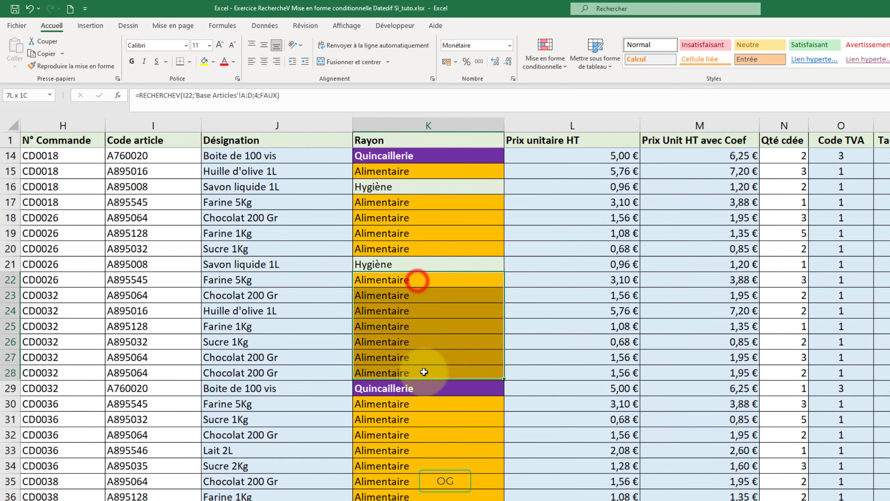
{"action": "left_click", "coordinate": [563, 311]}
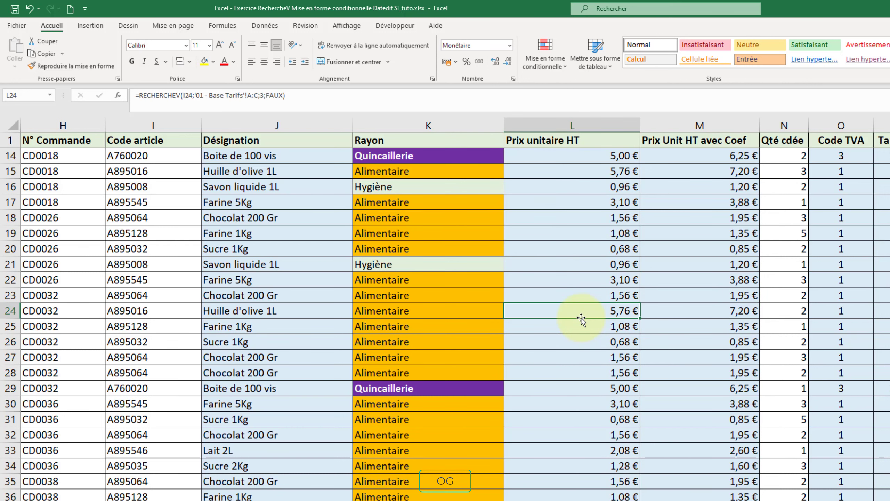
{"action": "left_click", "coordinate": [446, 123]}
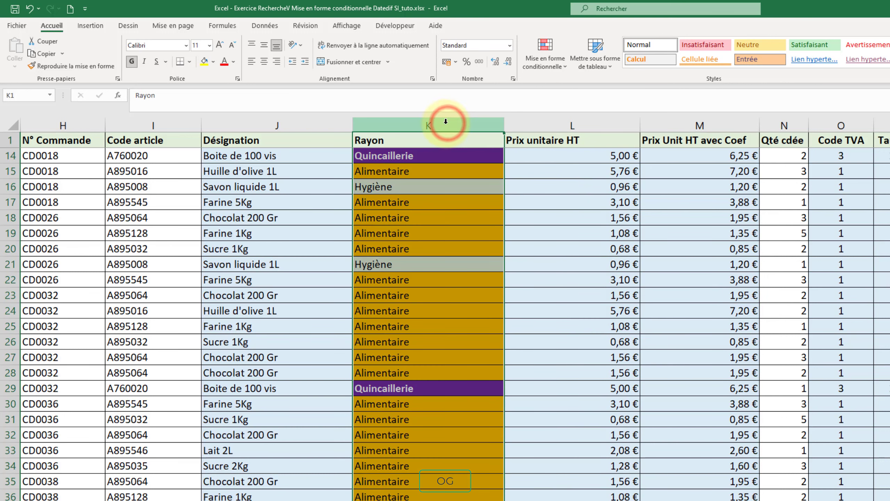
Edit the Alimentaire rule in Gérer les règles to use a pale yellow fill instead of orange.
{"action": "left_click", "coordinate": [551, 62]}
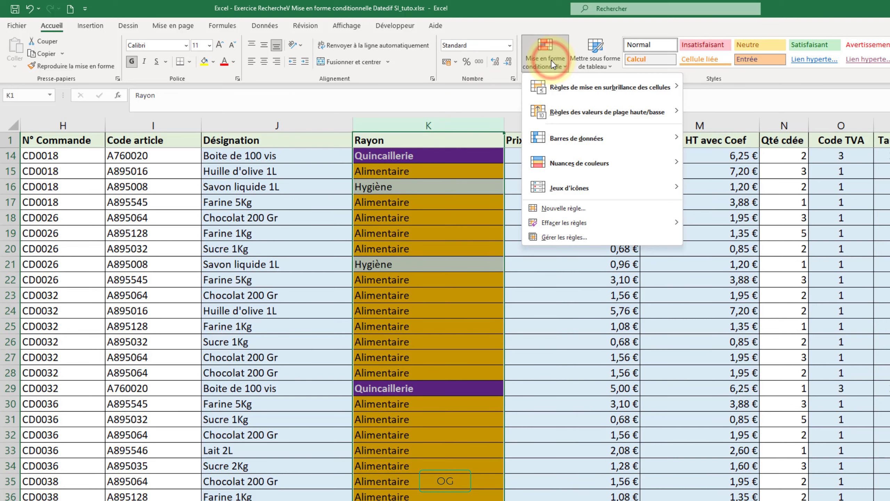
{"action": "left_click", "coordinate": [557, 240]}
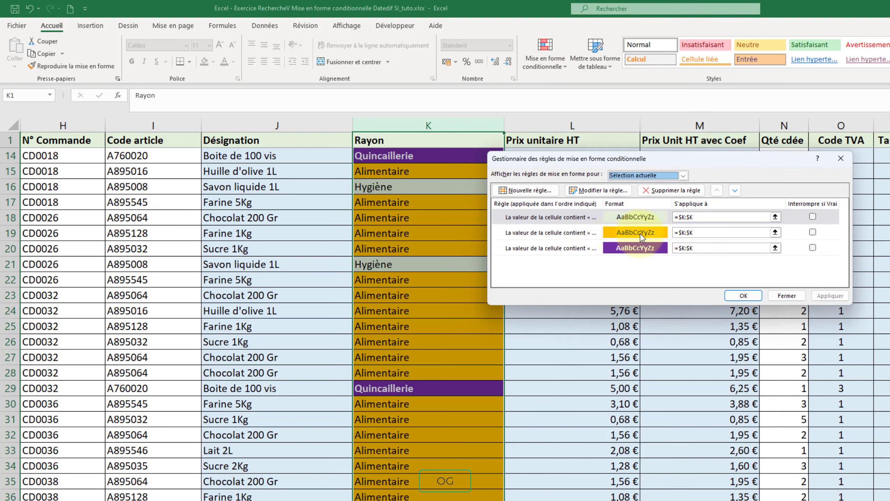
{"action": "left_click", "coordinate": [626, 233]}
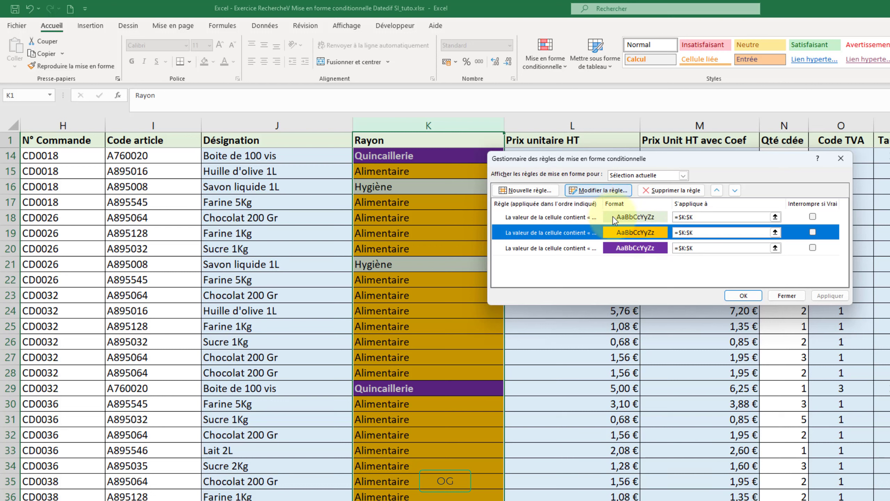
{"action": "double_click", "coordinate": [640, 235]}
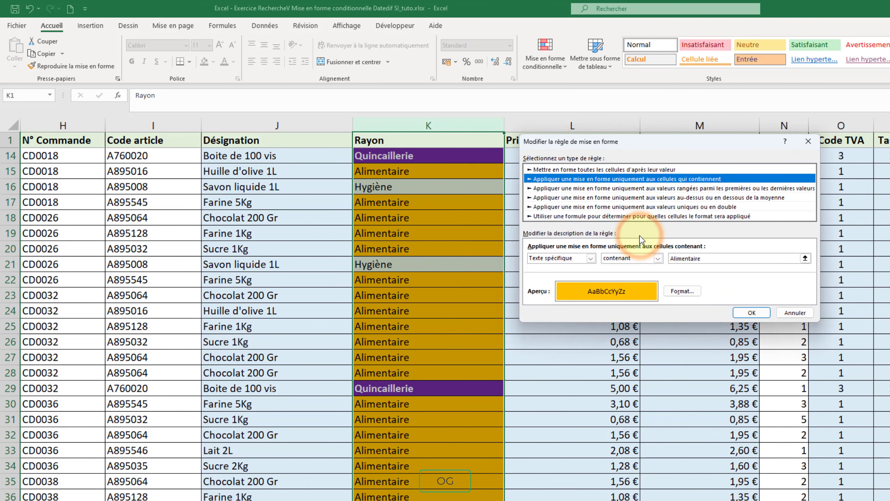
{"action": "left_click", "coordinate": [671, 291]}
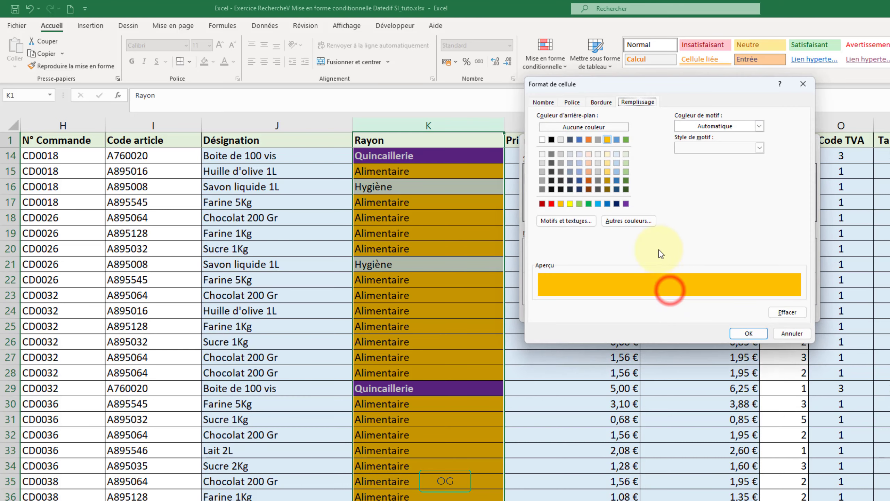
{"action": "left_click", "coordinate": [608, 155]}
{"action": "left_click", "coordinate": [749, 334]}
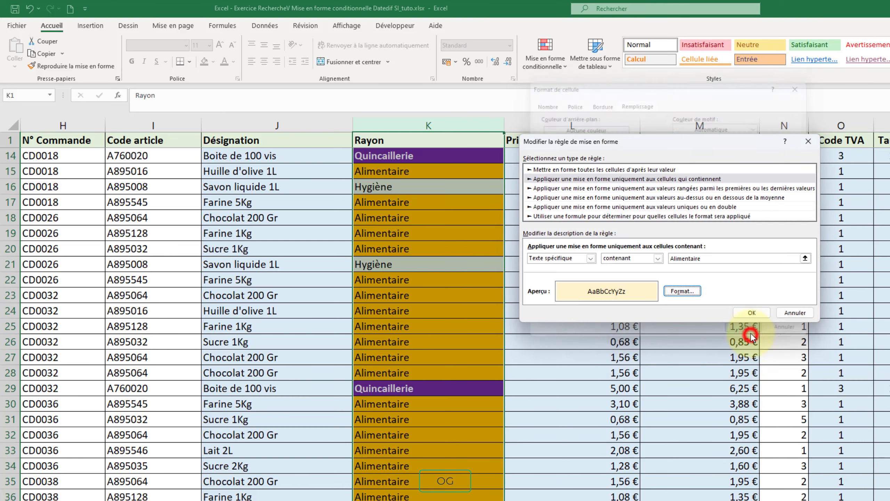
{"action": "left_click", "coordinate": [749, 312]}
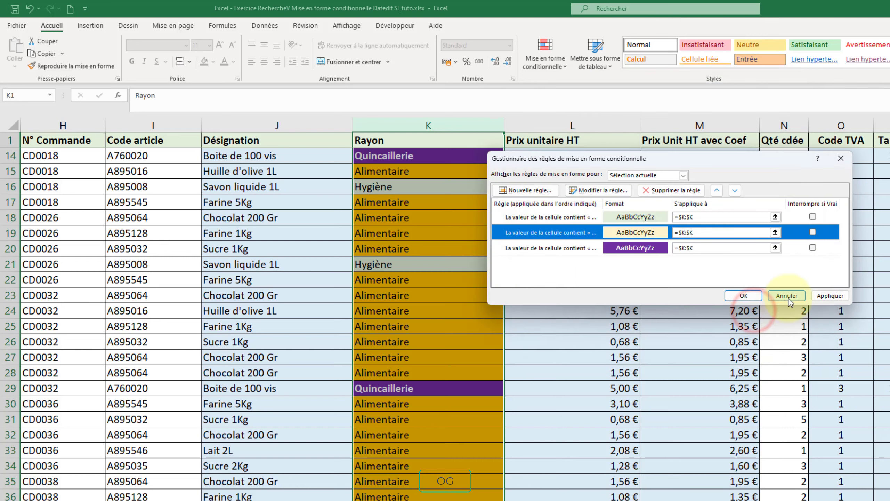
{"action": "left_click", "coordinate": [825, 298]}
{"action": "left_click", "coordinate": [743, 296]}
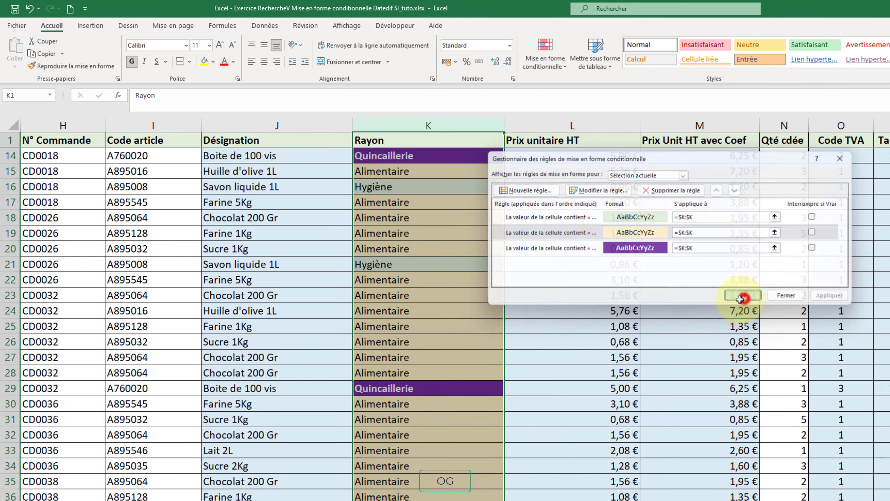
{"action": "left_click", "coordinate": [606, 338]}
Select column S (Réduction -25ans) and bring up the Mise en forme conditionnelle menu.
{"action": "left_click", "coordinate": [596, 265]}
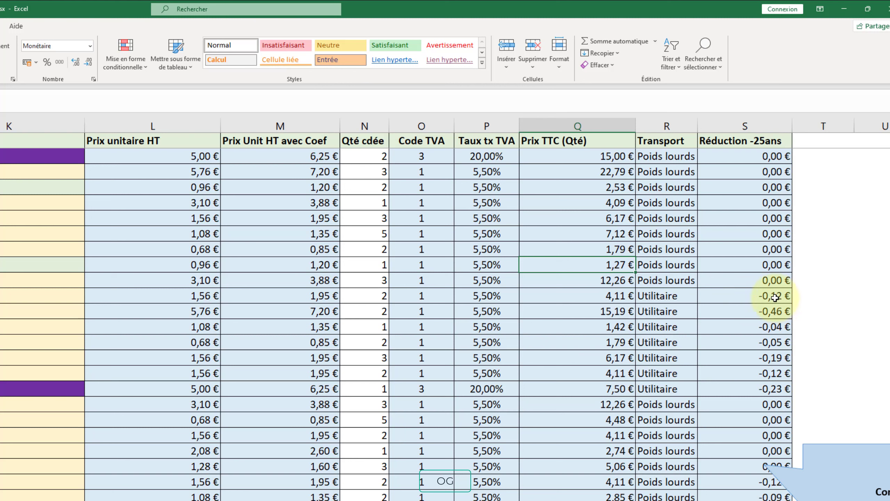
{"action": "left_click", "coordinate": [755, 127]}
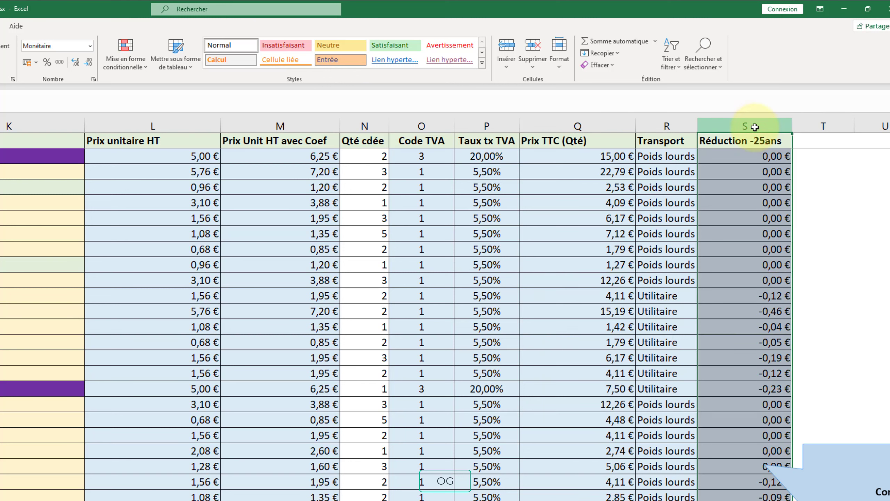
{"action": "left_click", "coordinate": [126, 63]}
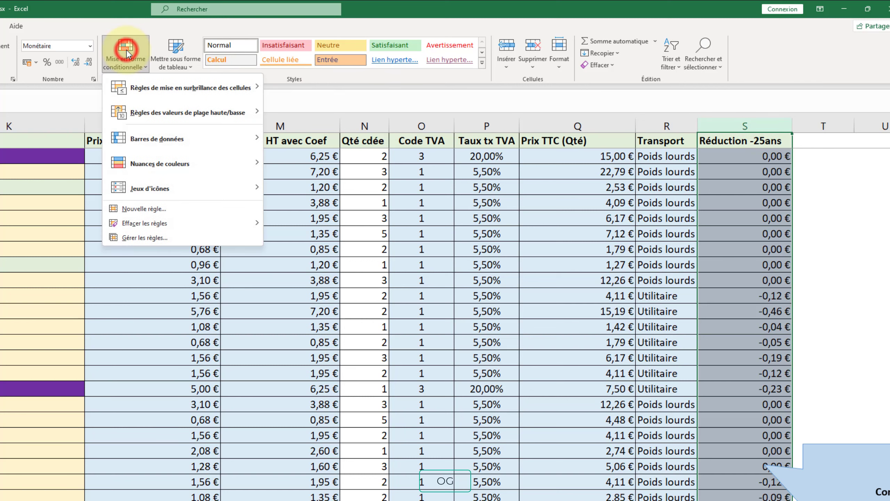
Start a new rule formatting cells whose value is less than 0.
{"action": "left_click", "coordinate": [135, 208]}
{"action": "left_click", "coordinate": [133, 168]}
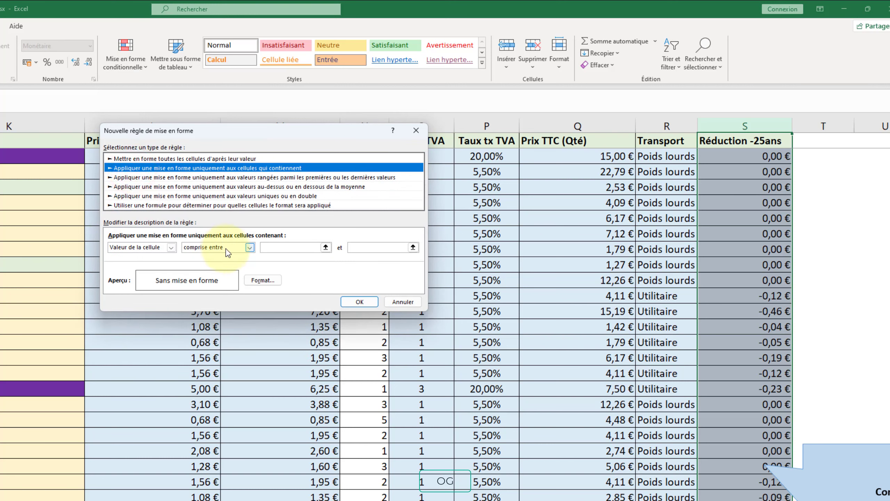
{"action": "left_click", "coordinate": [250, 247]}
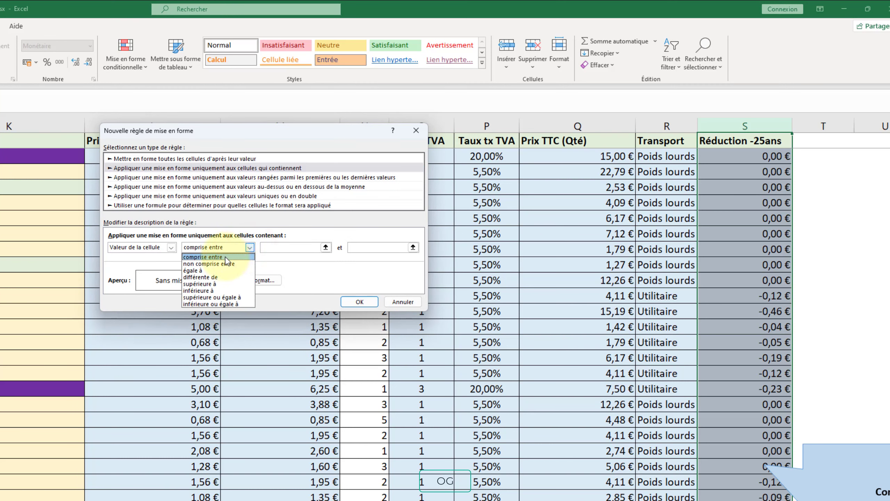
{"action": "left_click", "coordinate": [211, 291]}
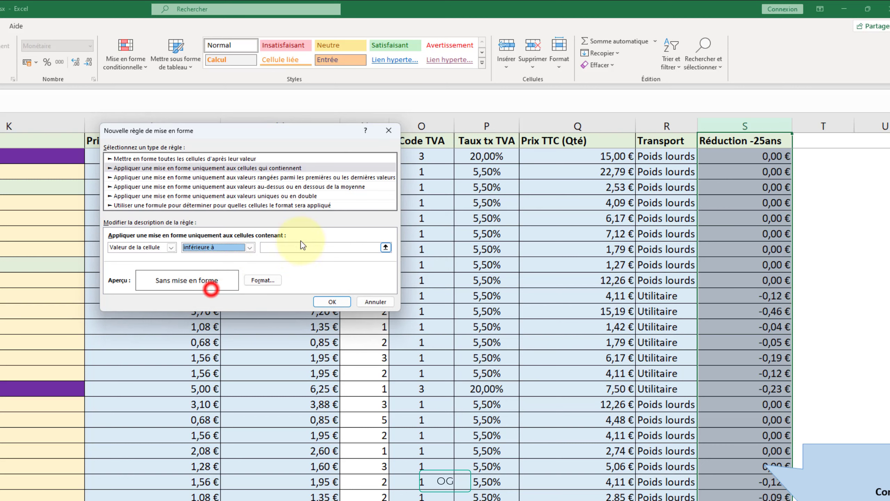
{"action": "left_click", "coordinate": [293, 249]}
{"action": "type", "text": "0"}
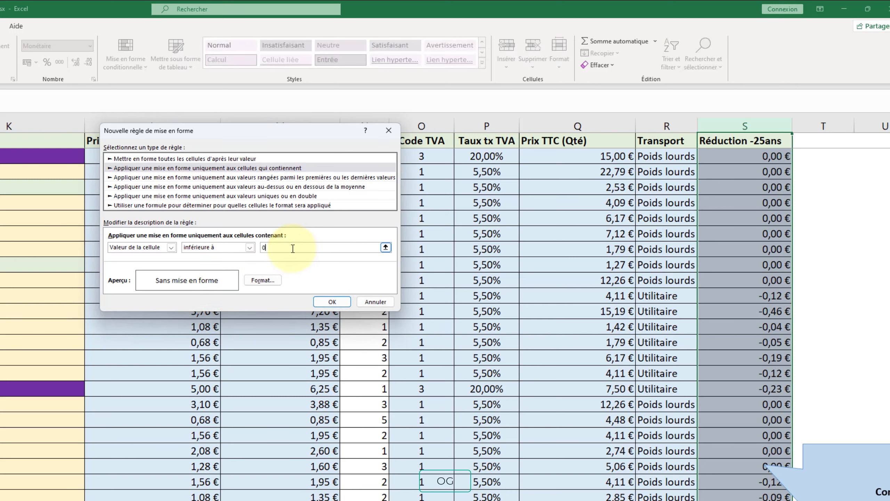
Give the below-0 rule a red font colour and confirm it.
{"action": "left_click", "coordinate": [263, 281]}
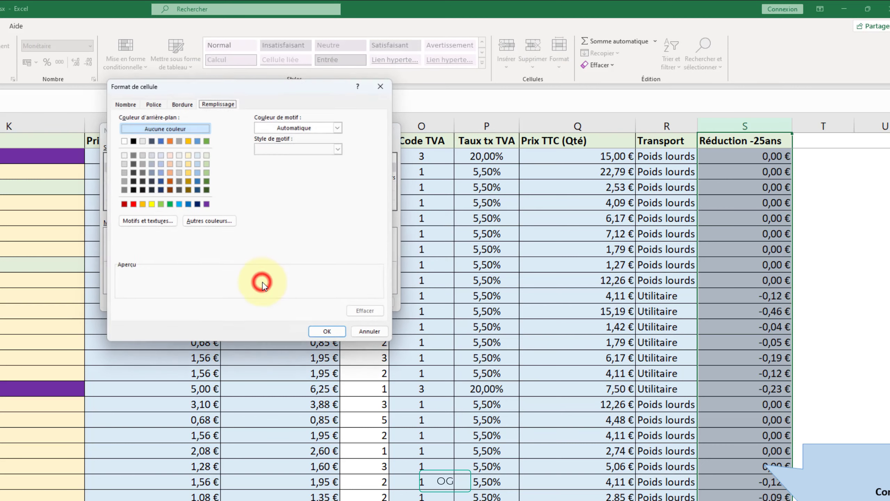
{"action": "left_click", "coordinate": [152, 102]}
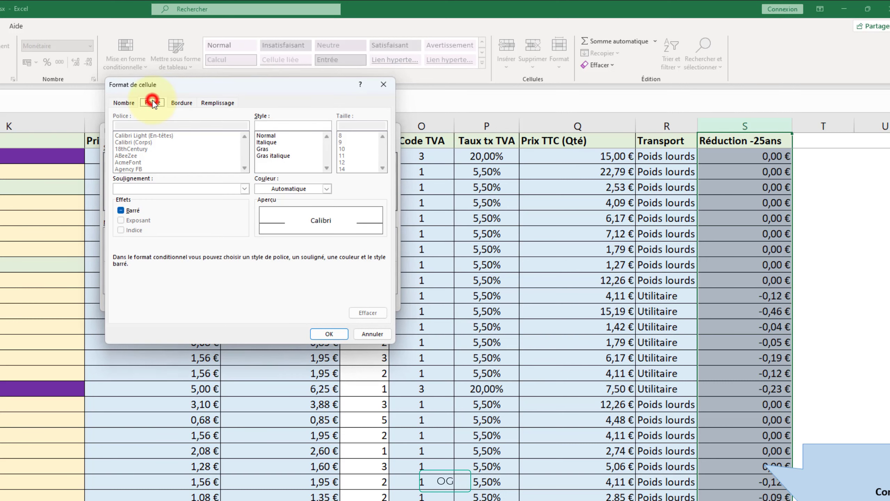
{"action": "left_click", "coordinate": [327, 189]}
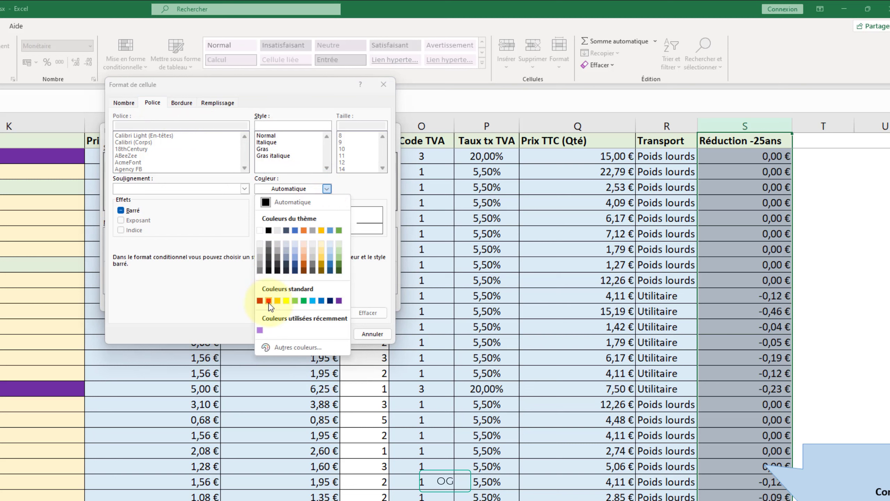
{"action": "left_click", "coordinate": [268, 302]}
{"action": "left_click", "coordinate": [329, 333]}
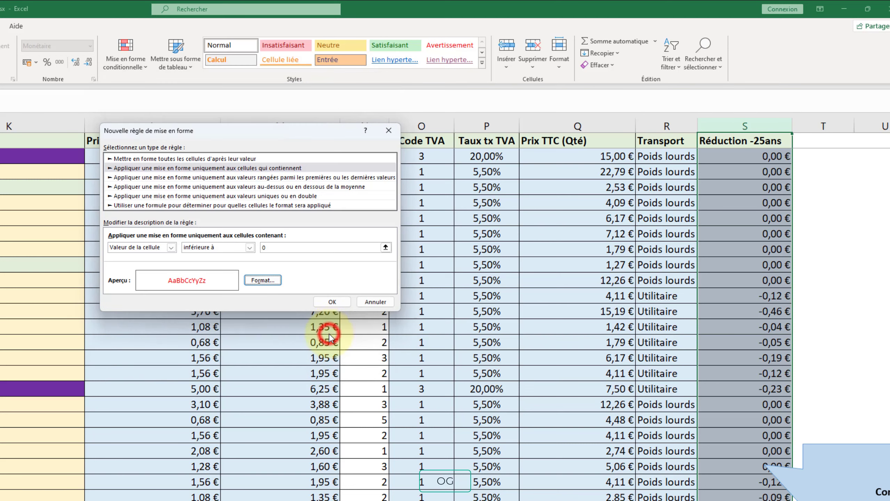
{"action": "left_click", "coordinate": [332, 300]}
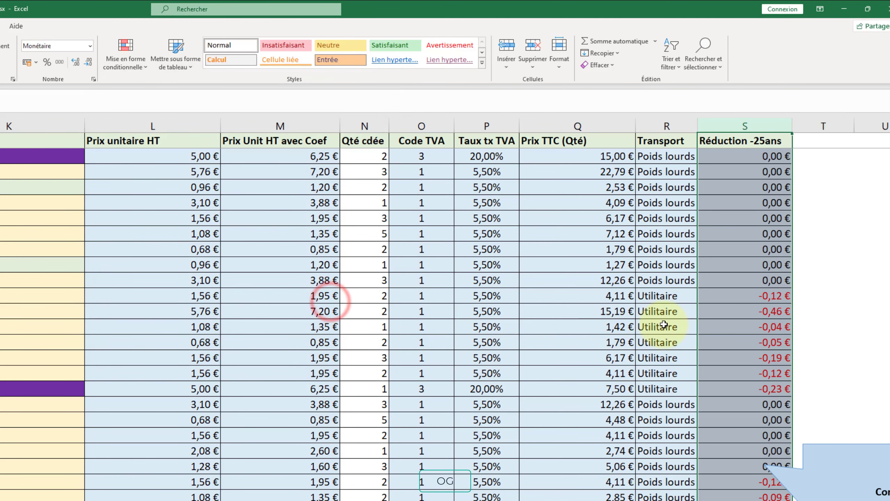
{"action": "left_click", "coordinate": [822, 279]}
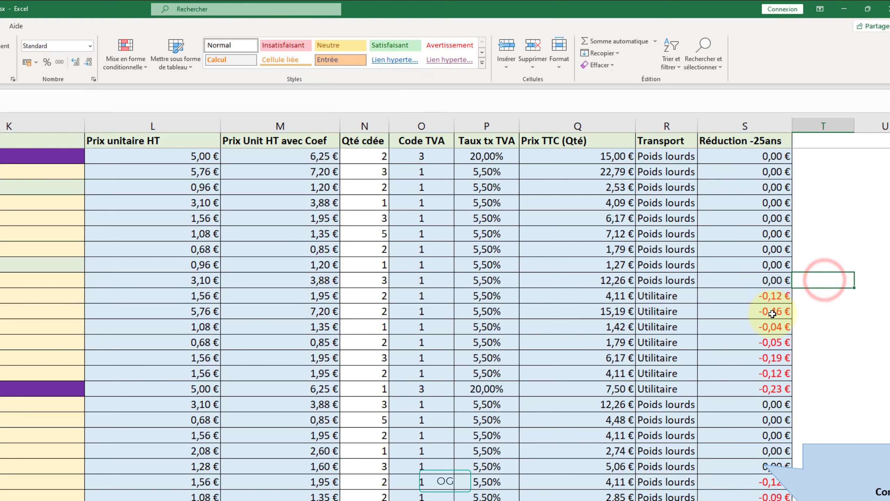